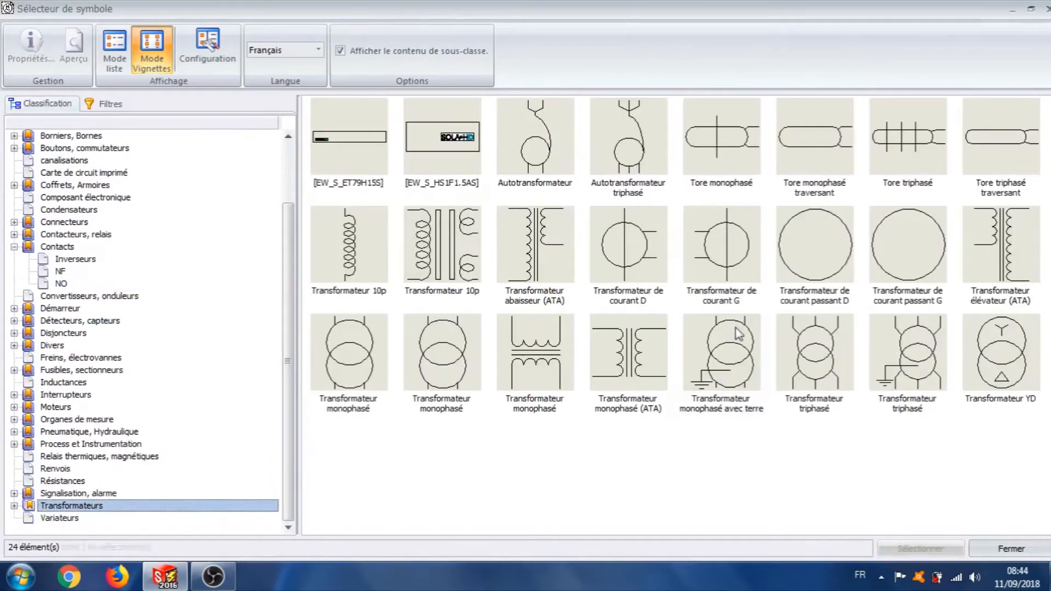
Step: Place a Transformateur monophasé avec terre symbol in column 5, beside the motor power circuit
{"action": "left_click", "coordinate": [739, 334]}
{"action": "left_click", "coordinate": [930, 549]}
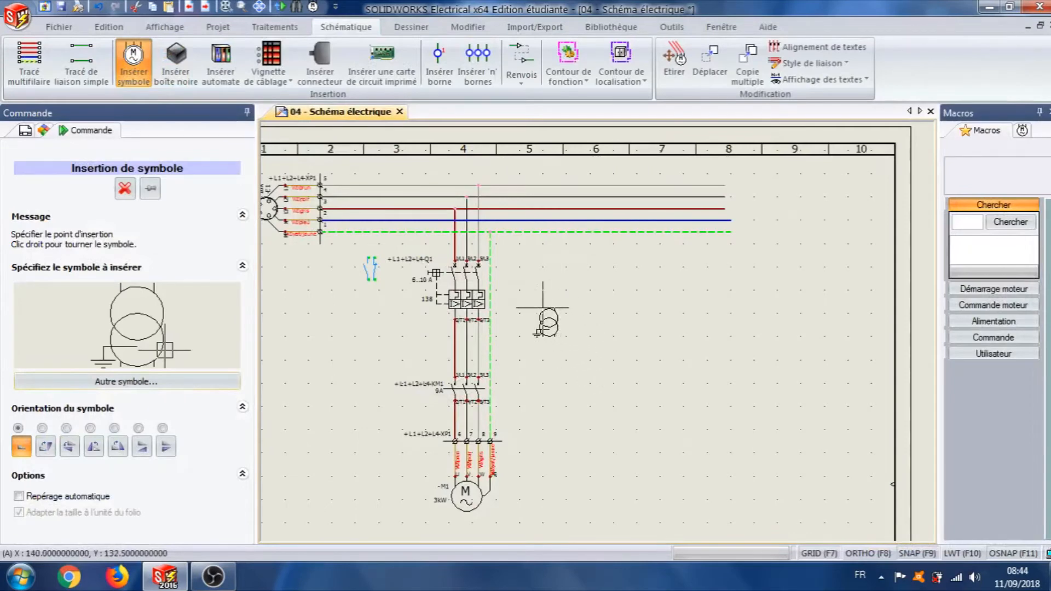
{"action": "left_click", "coordinate": [549, 308]}
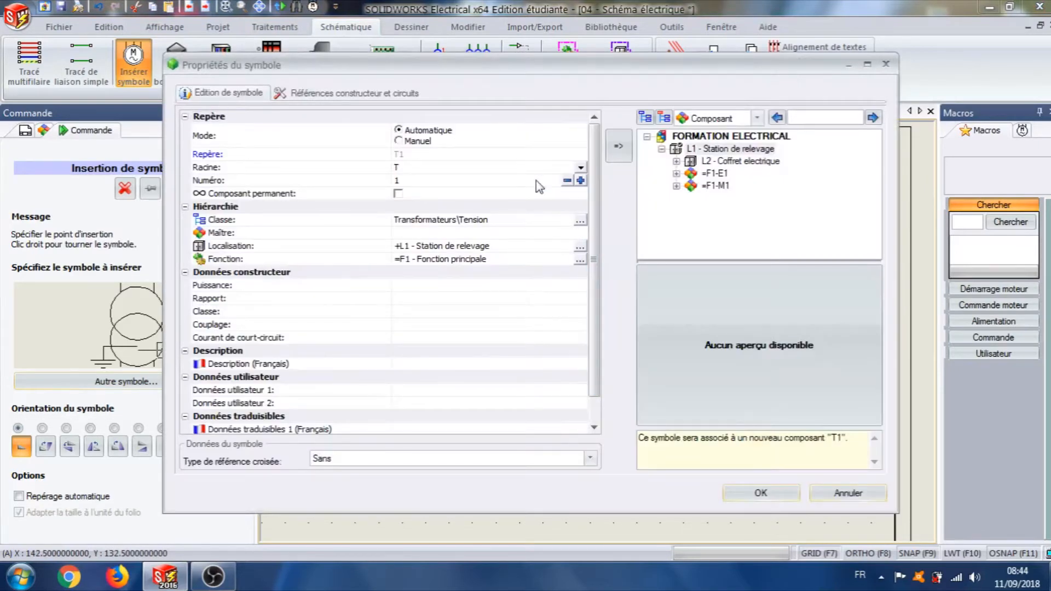
Step: Assign the Legrand manufacturer reference 044202 to the transformer and finish its insertion
{"action": "left_click", "coordinate": [341, 94]}
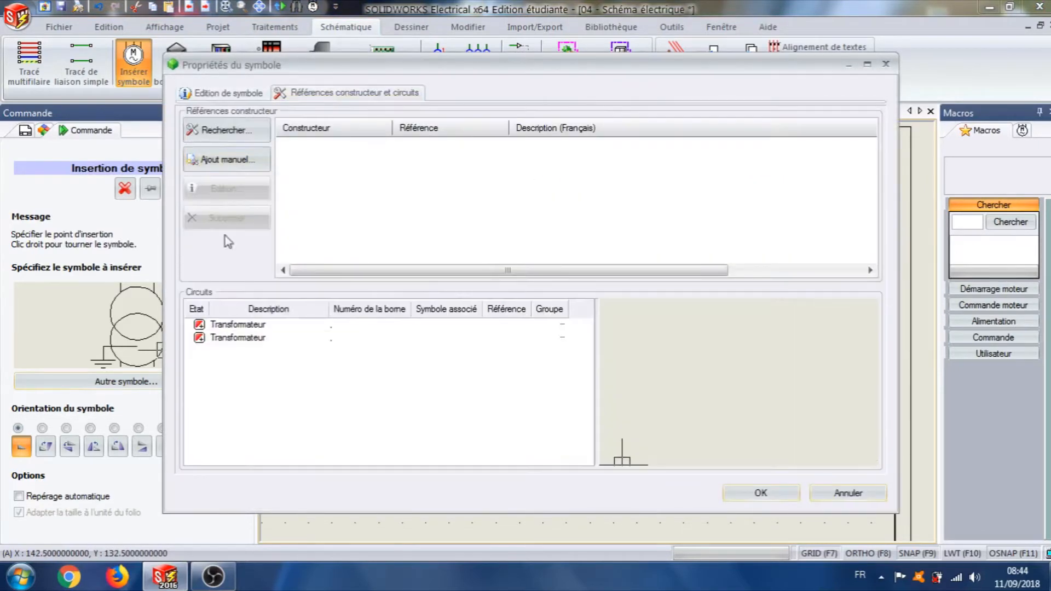
{"action": "left_click", "coordinate": [219, 131]}
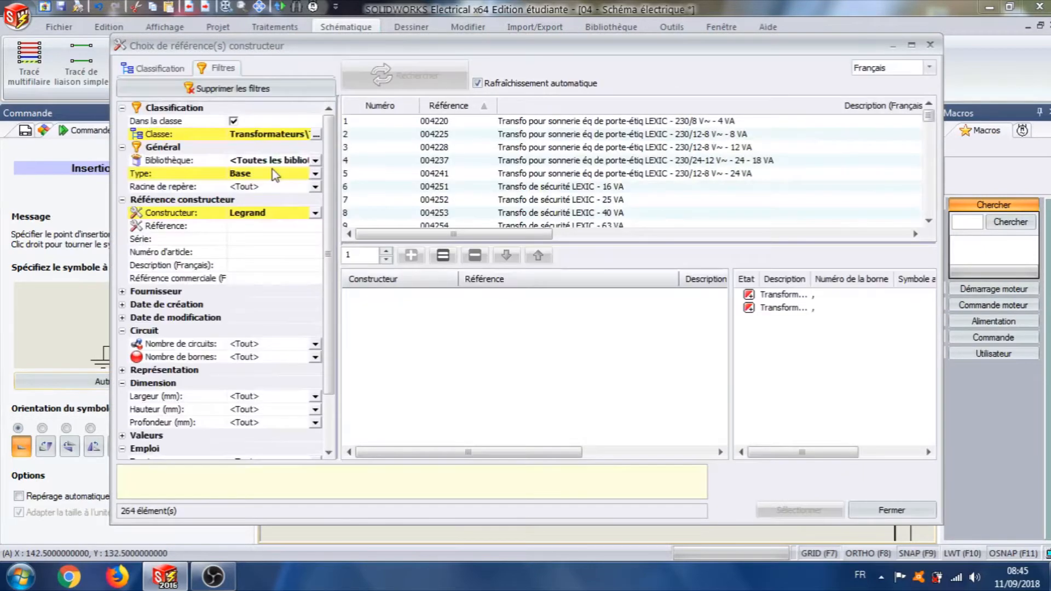
{"action": "left_click", "coordinate": [251, 225]}
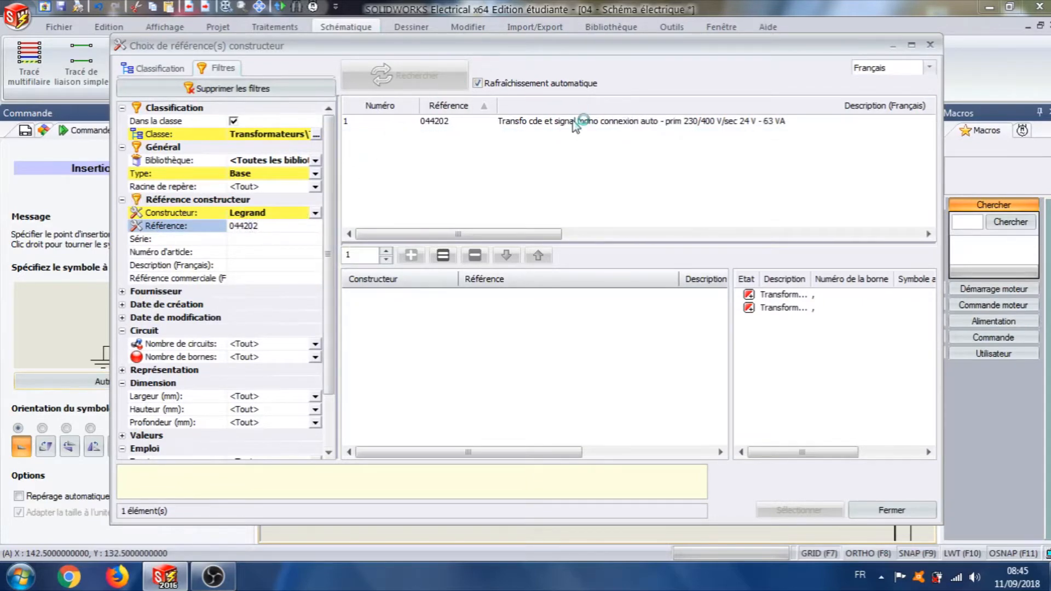
{"action": "left_click", "coordinate": [575, 122]}
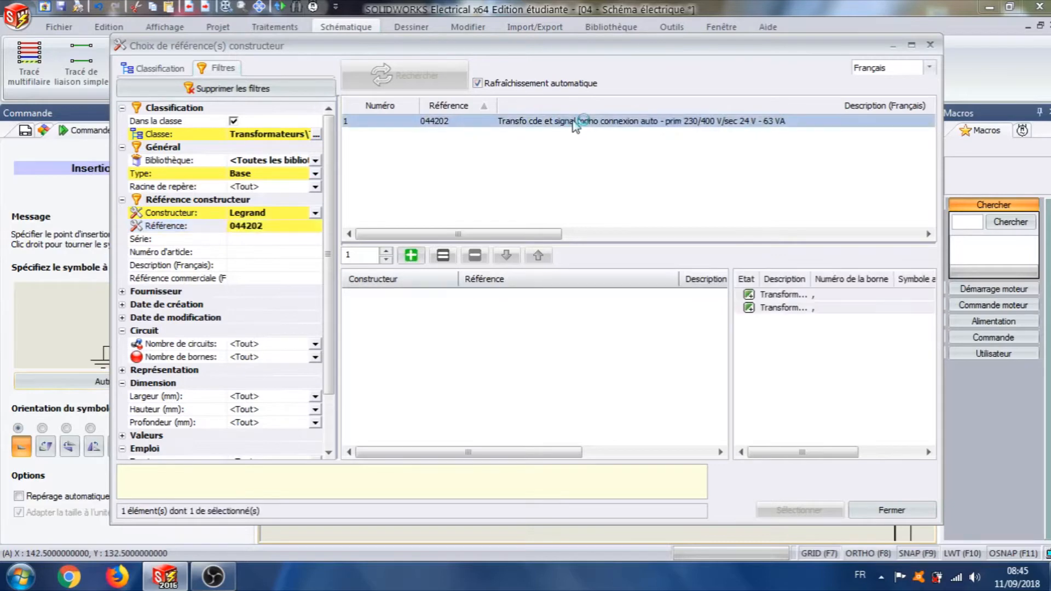
{"action": "left_click", "coordinate": [411, 258]}
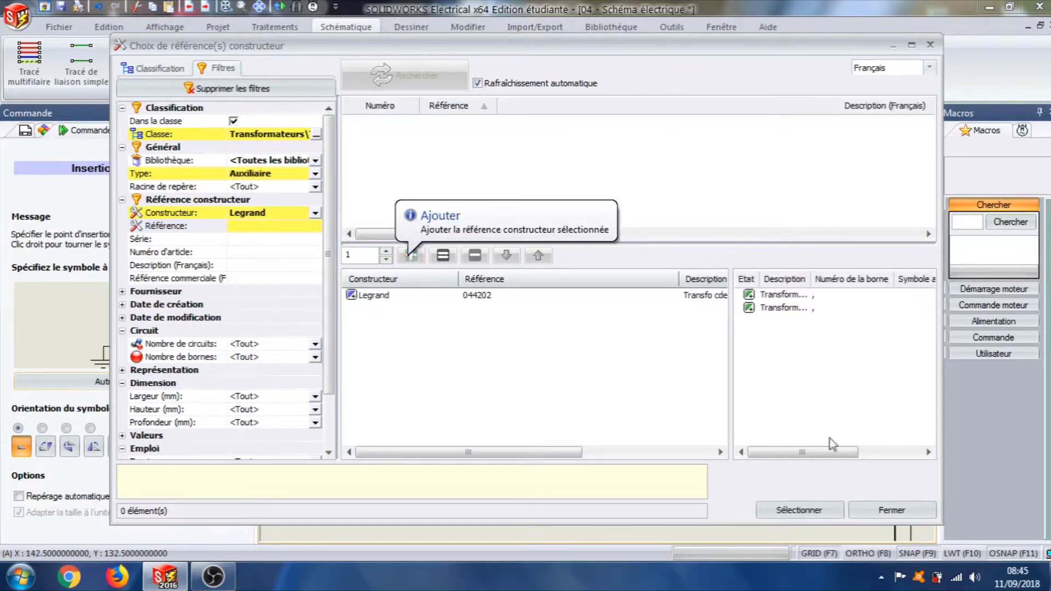
{"action": "left_click", "coordinate": [799, 509]}
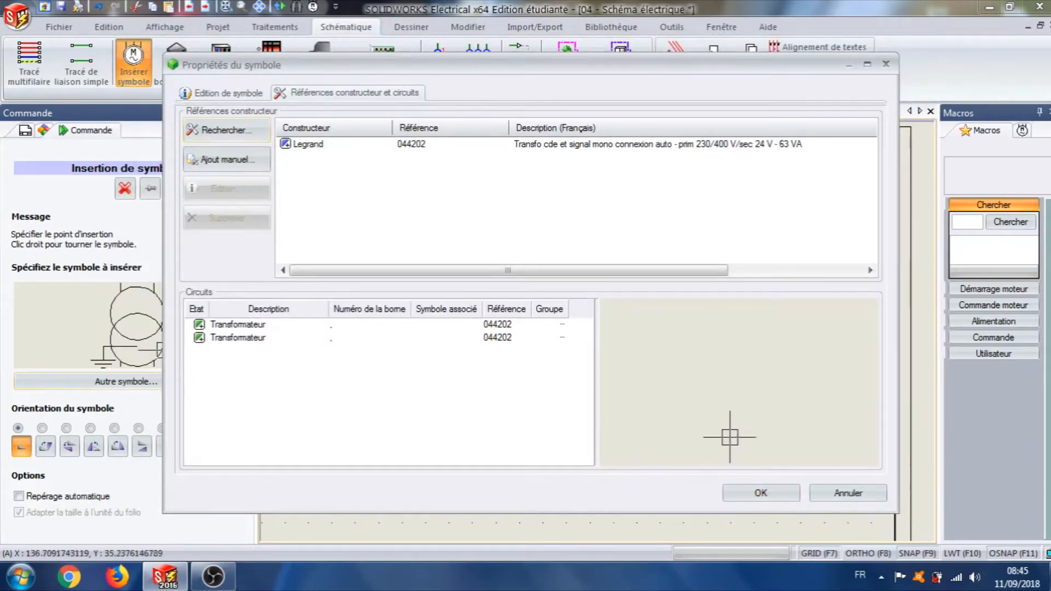
{"action": "left_click", "coordinate": [760, 493]}
{"action": "key", "text": "Escape"}
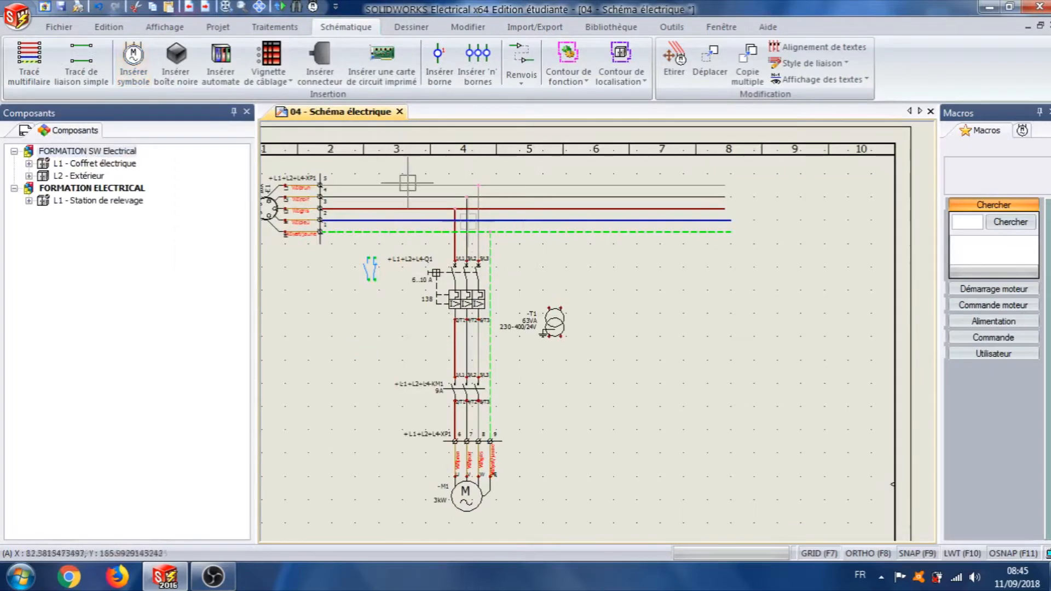
Step: Insert a Sectionneur-fusible 1 phase + Neutre symbol from the Fusibles, sectionneurs class, directly above transformer T1
{"action": "left_click", "coordinate": [134, 54]}
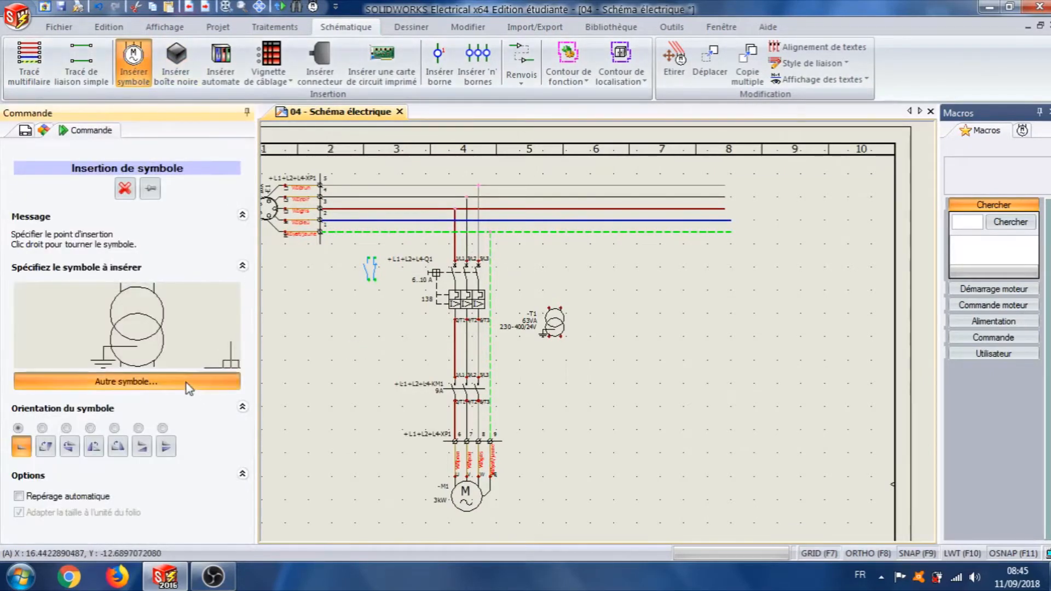
{"action": "left_click", "coordinate": [126, 381]}
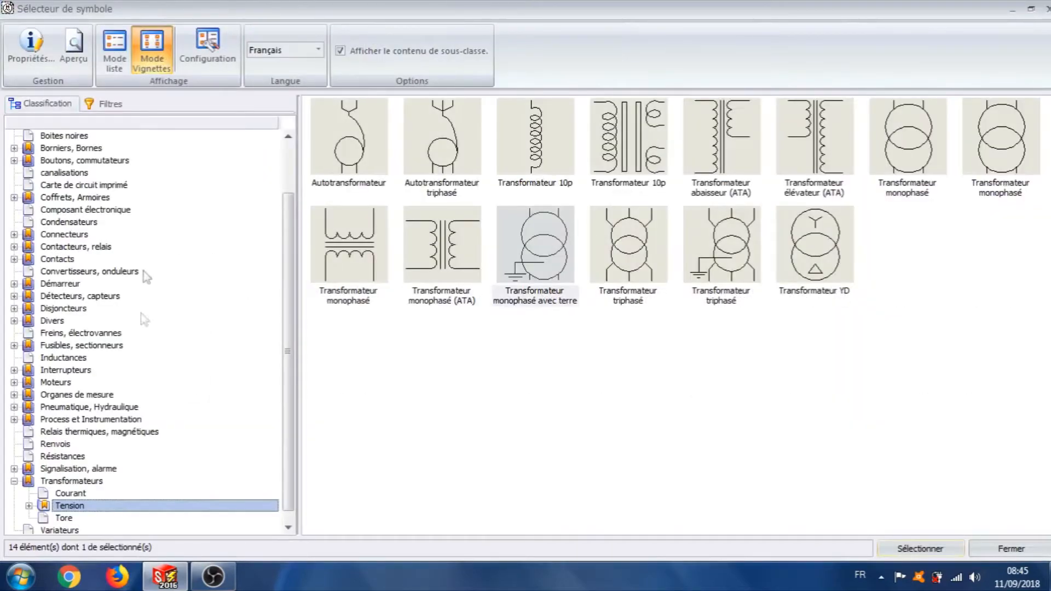
{"action": "left_click", "coordinate": [53, 346]}
{"action": "left_click", "coordinate": [539, 368]}
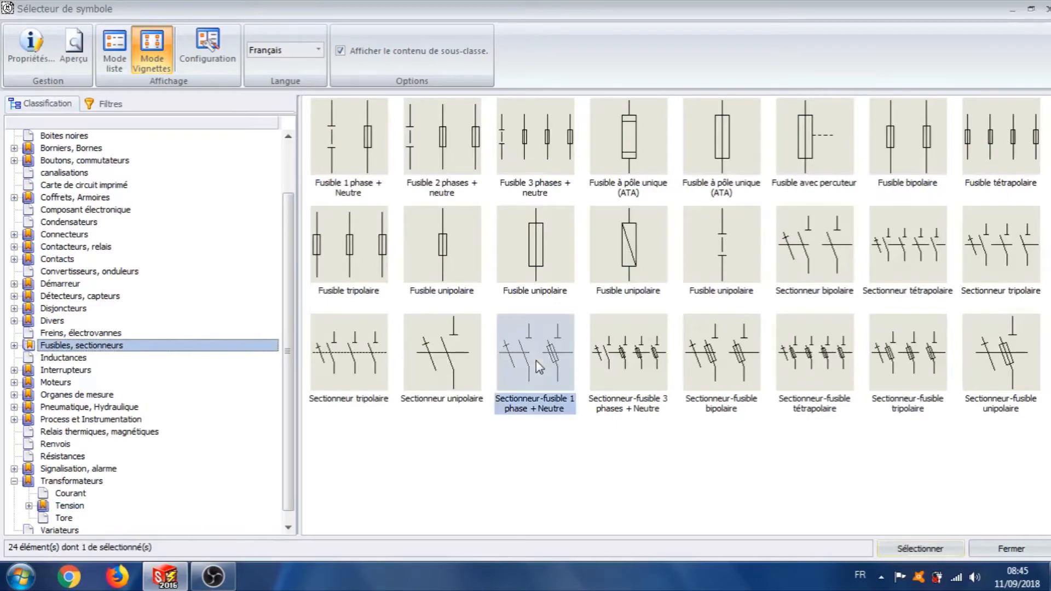
{"action": "left_click", "coordinate": [920, 549]}
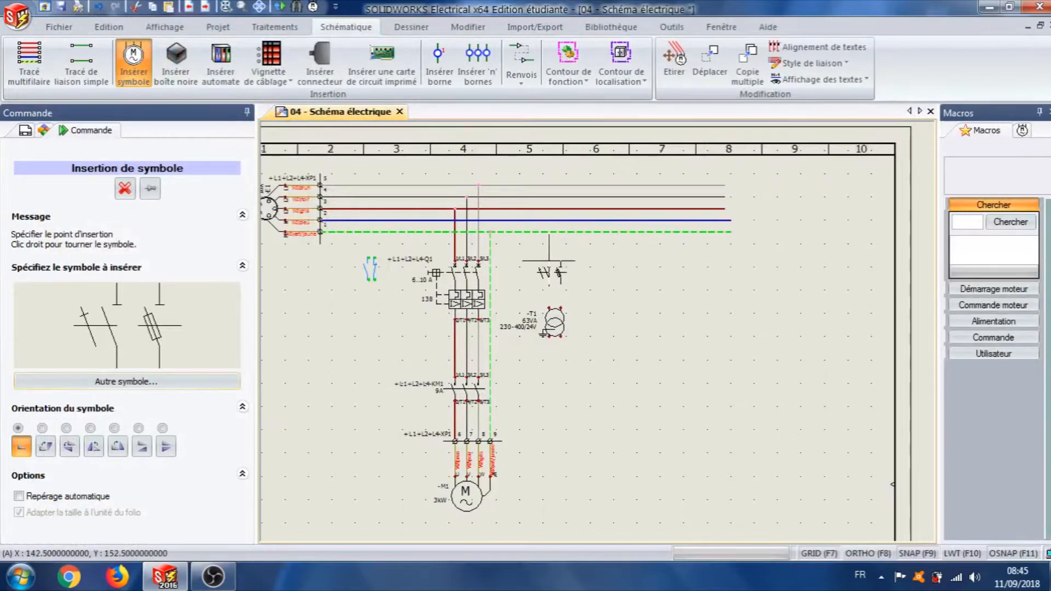
{"action": "scroll", "coordinate": [549, 261], "scroll_direction": "up", "scroll_amount": 3}
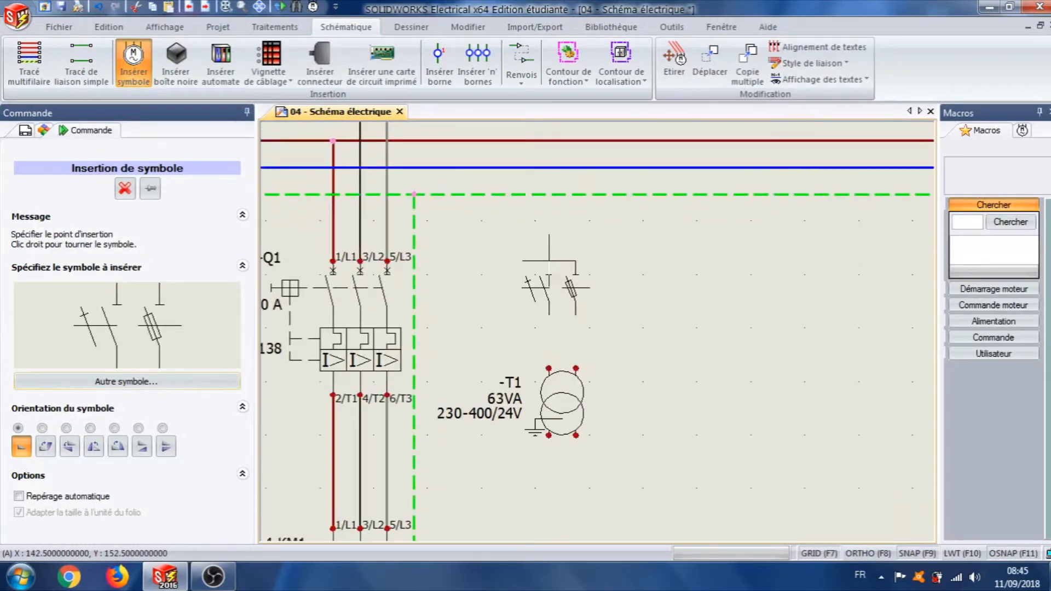
{"action": "left_click", "coordinate": [549, 261]}
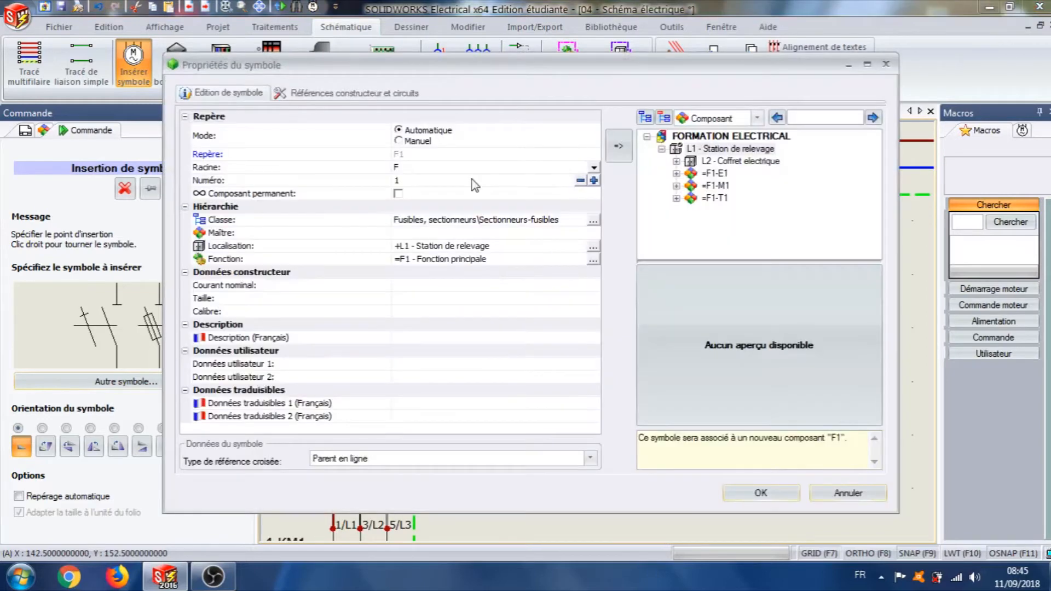
Step: Add the Legrand manufacturer reference 005802 to the fuse-disconnector
{"action": "left_click", "coordinate": [331, 93]}
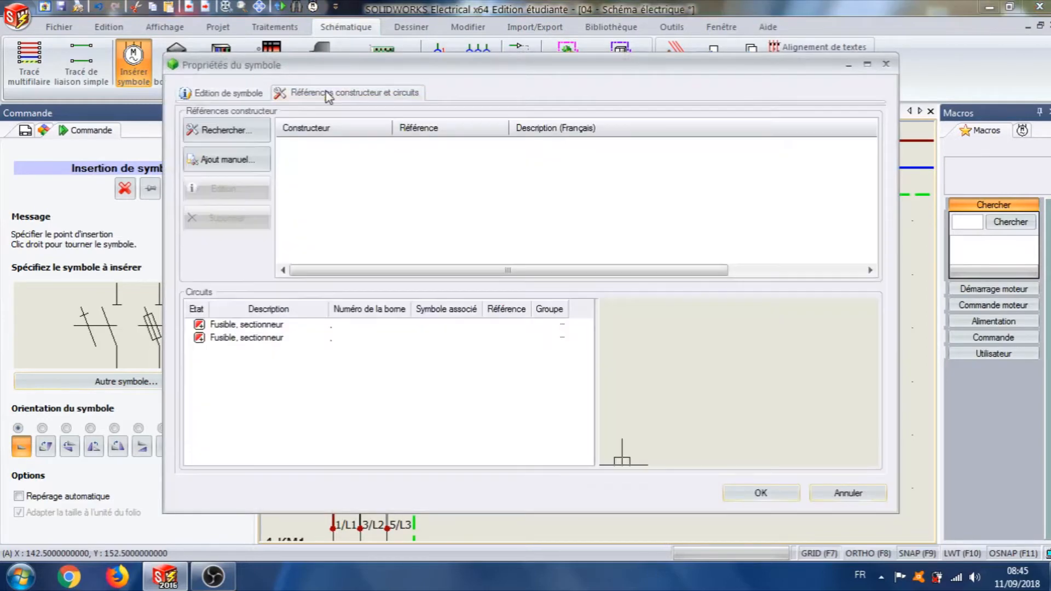
{"action": "left_click", "coordinate": [205, 131]}
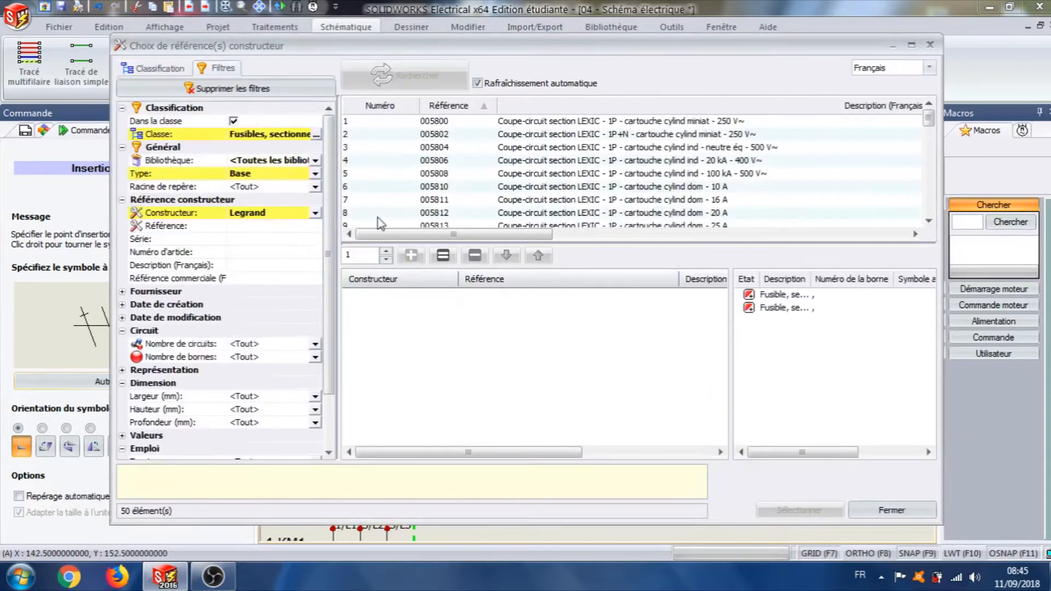
{"action": "left_click", "coordinate": [458, 137]}
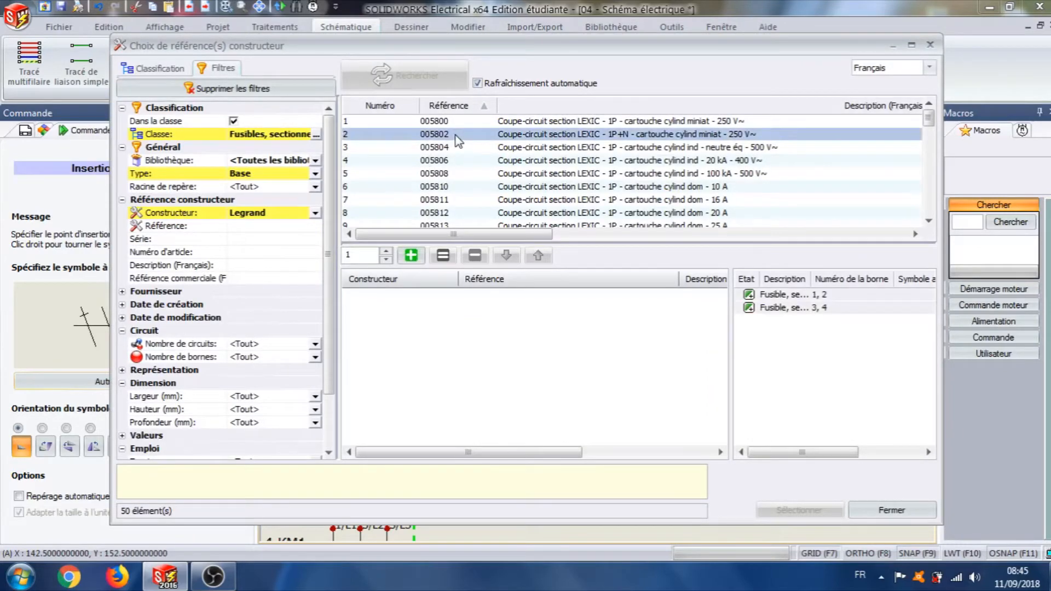
{"action": "left_click", "coordinate": [411, 255]}
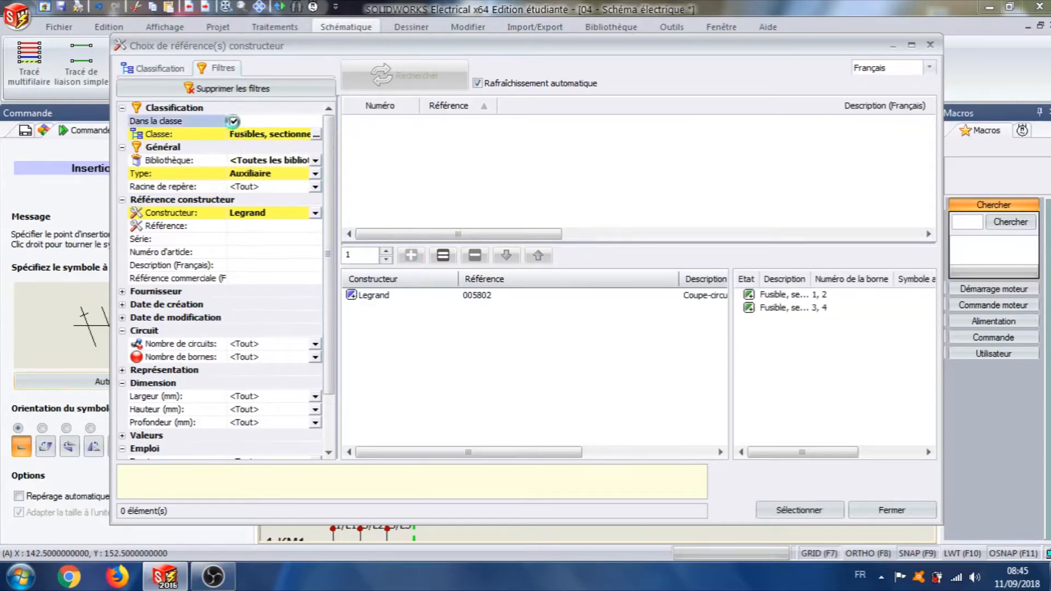
Step: Search all classes and types for Legrand cartridge 010210, select it in the results, and confirm the fuse-disconnector's references and properties
{"action": "left_click", "coordinate": [234, 121]}
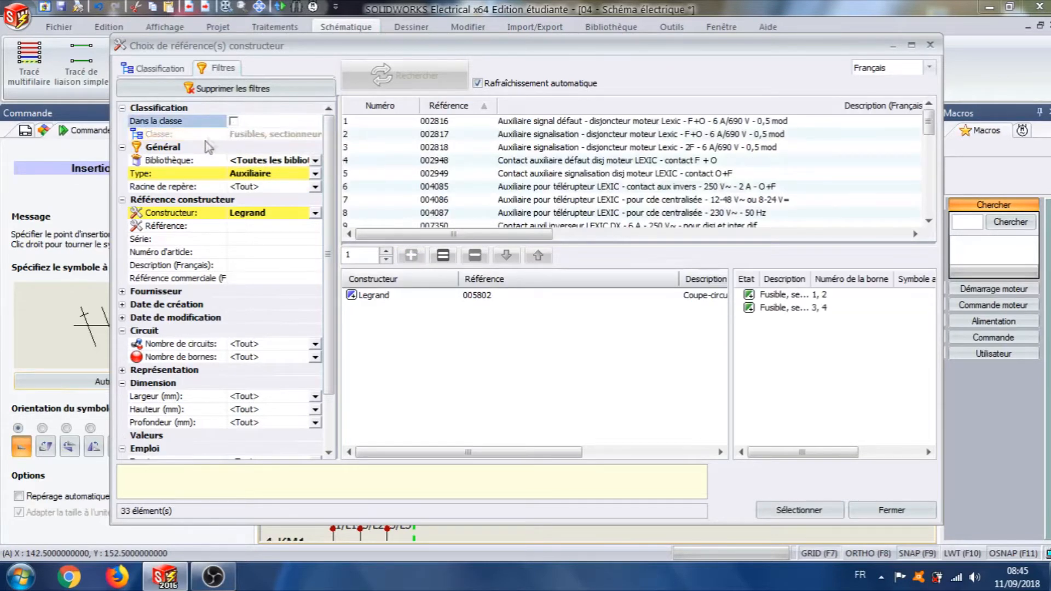
{"action": "left_click", "coordinate": [315, 173]}
{"action": "left_click", "coordinate": [258, 187]}
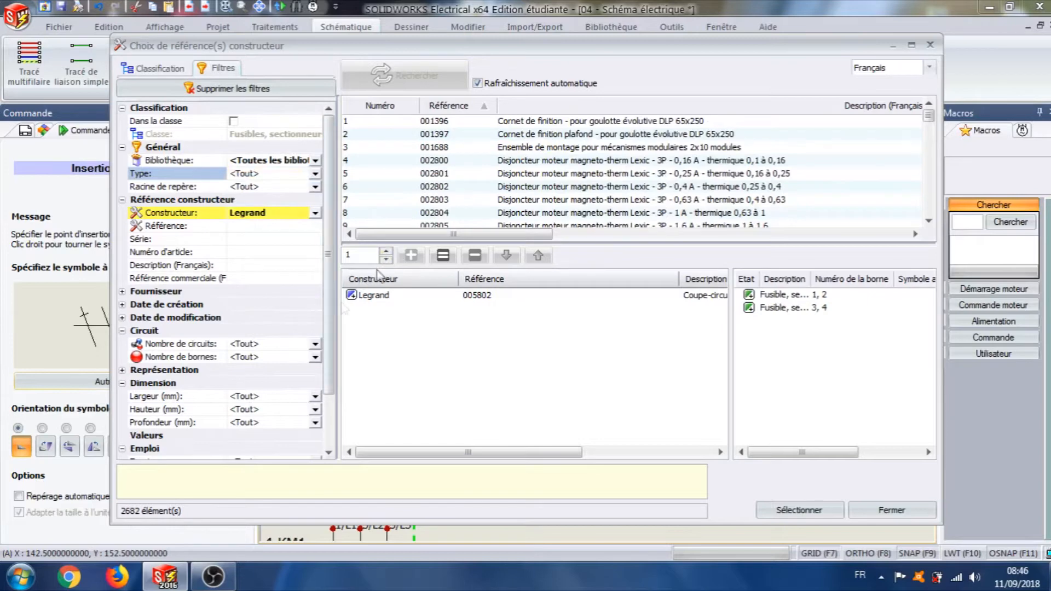
{"action": "left_click", "coordinate": [247, 227]}
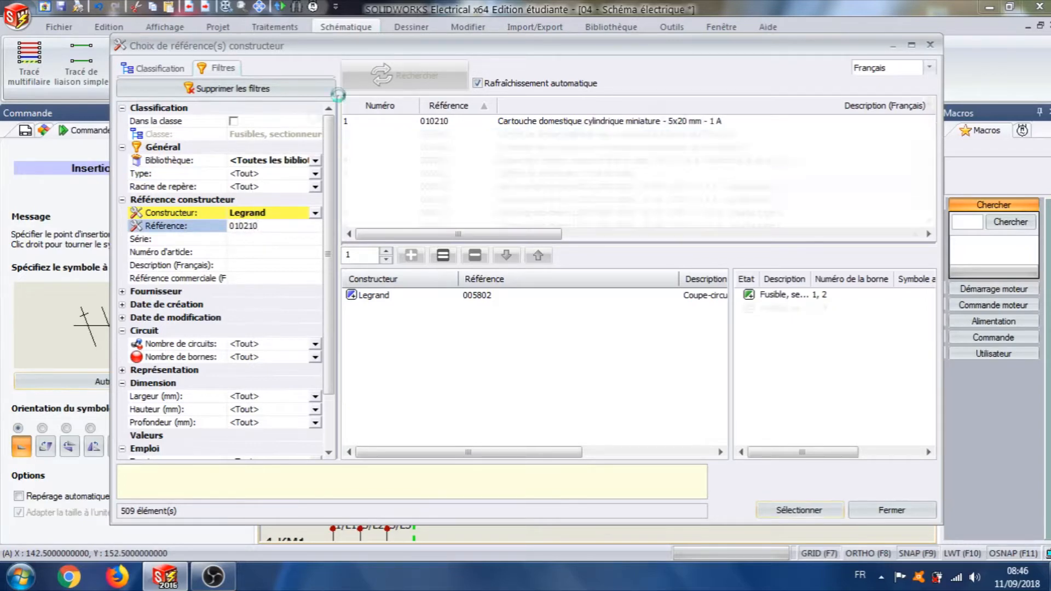
{"action": "left_click", "coordinate": [447, 122]}
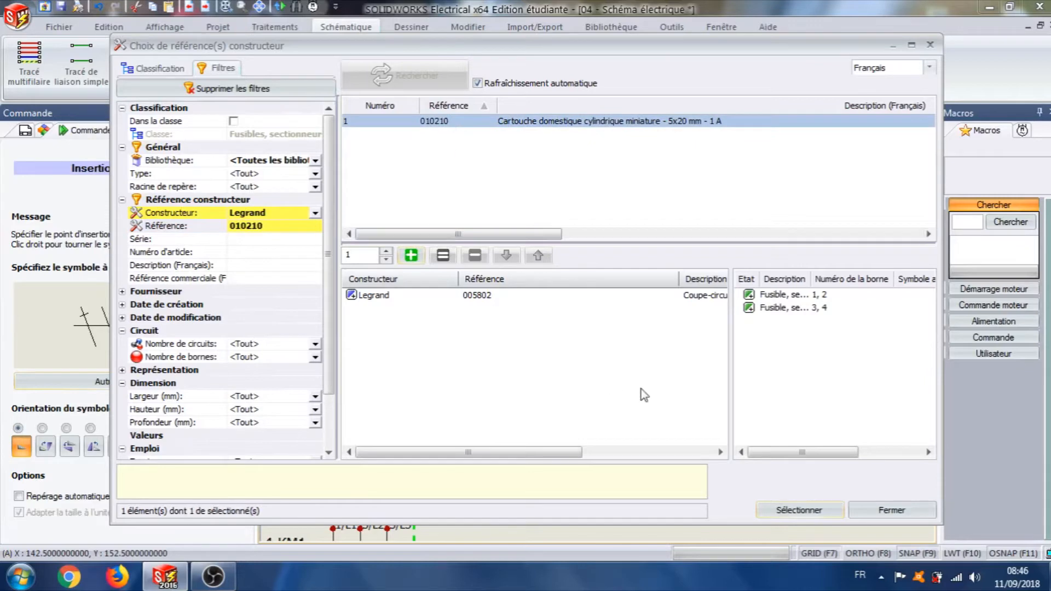
{"action": "left_click", "coordinate": [815, 510]}
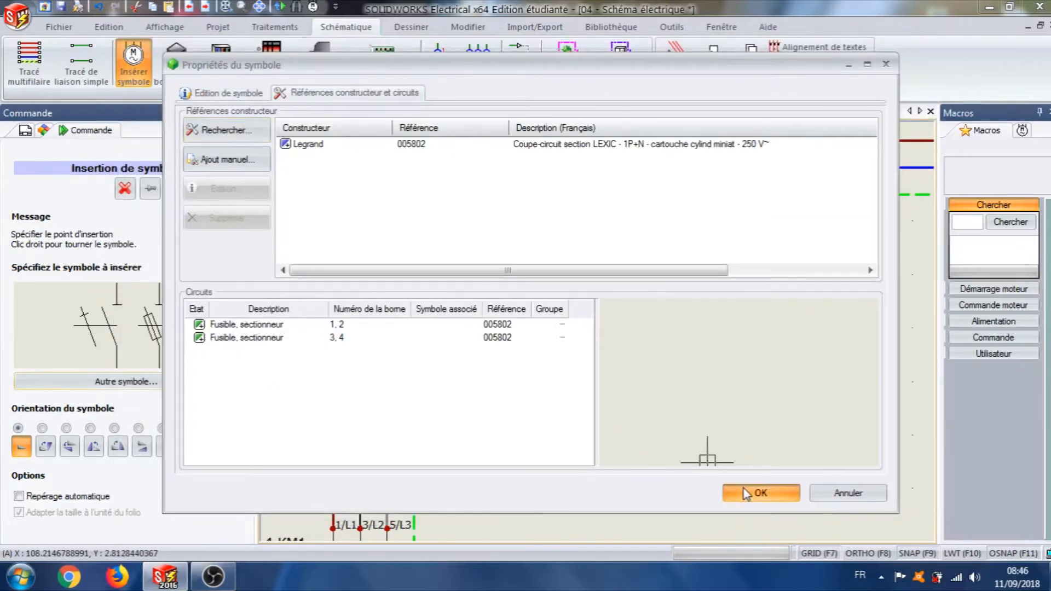
{"action": "left_click", "coordinate": [758, 493]}
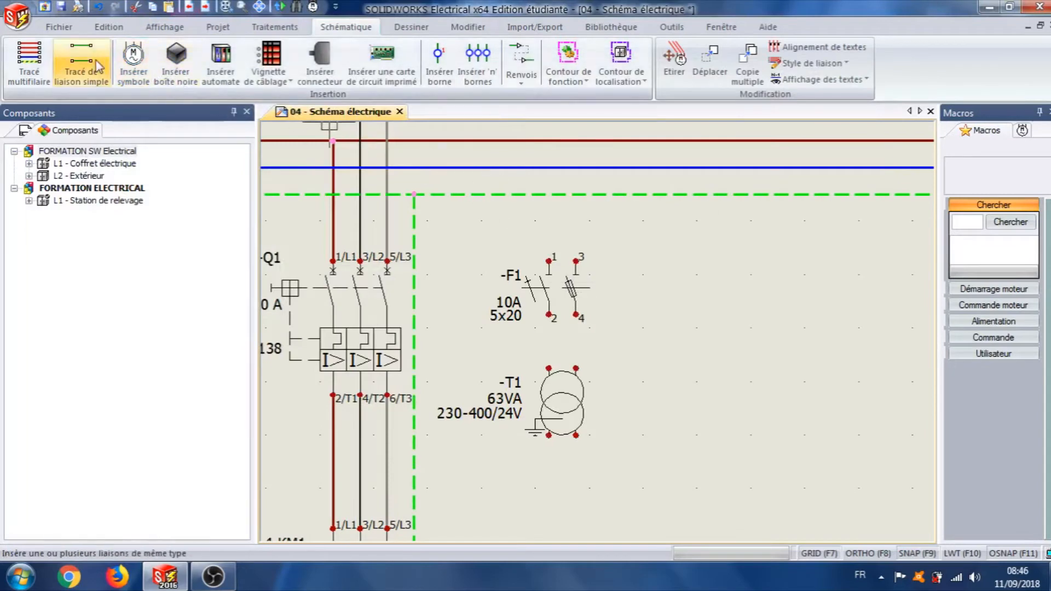
Step: Draw neutral and phase 3 wires from the upper terminals of fuse-disconnector F1 to the matching supply lines
{"action": "left_click", "coordinate": [35, 67]}
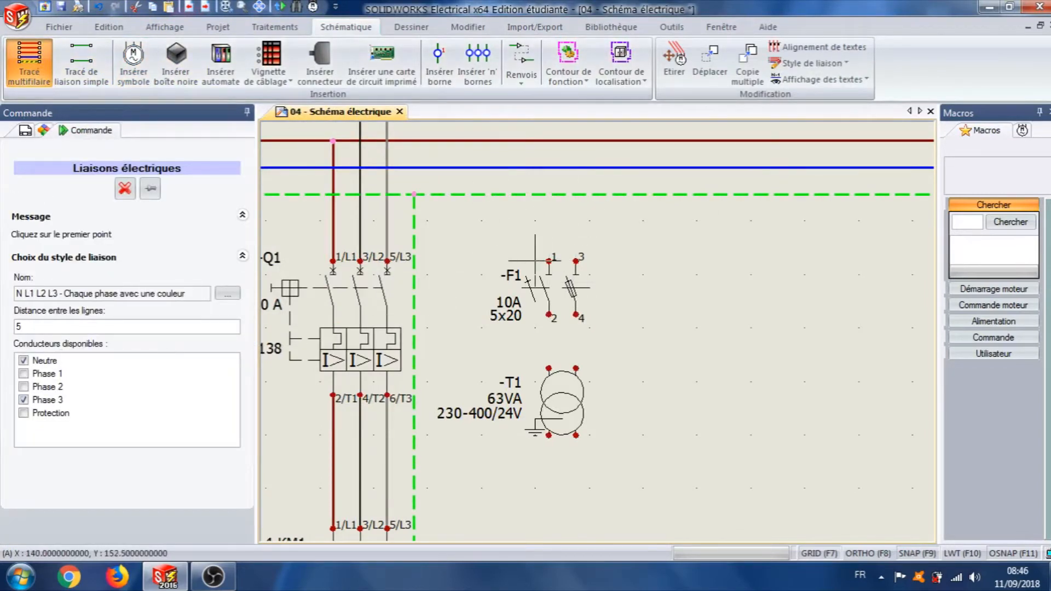
{"action": "left_click", "coordinate": [549, 261]}
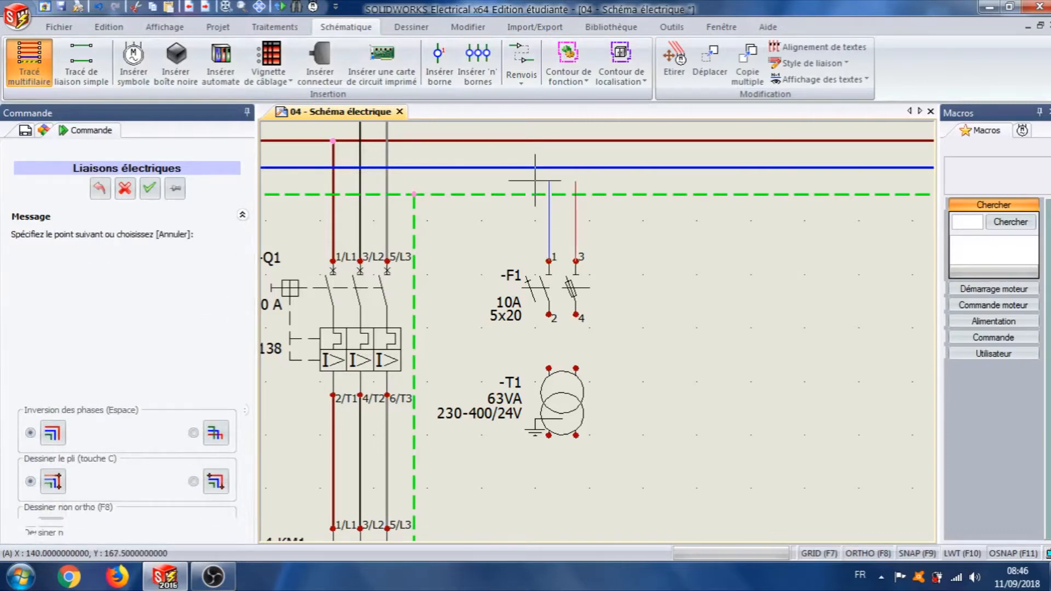
{"action": "left_click", "coordinate": [576, 140]}
{"action": "key", "text": "Escape"}
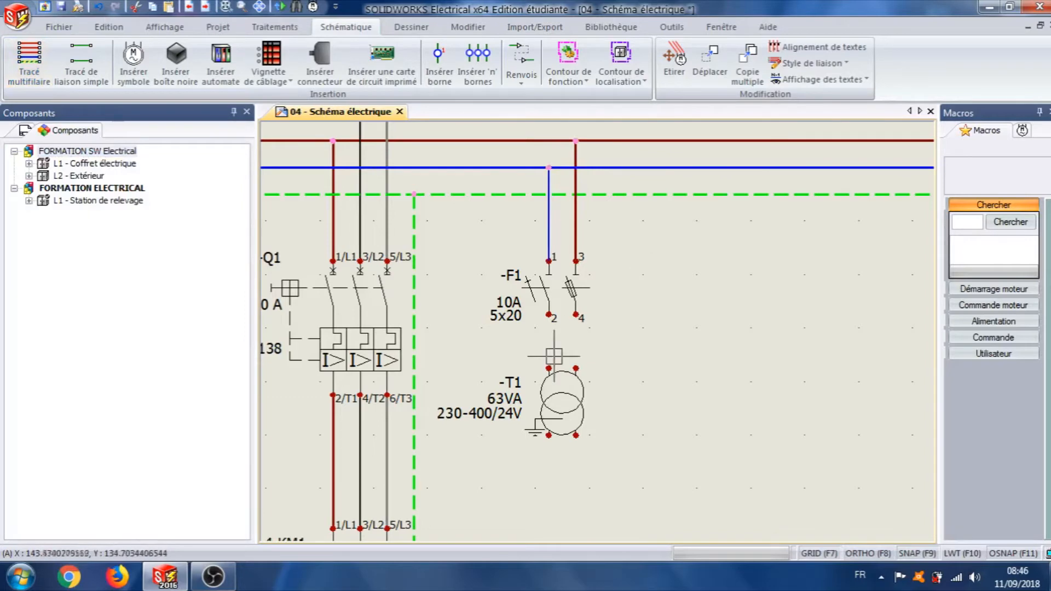
Step: Connect the upper terminals of transformer T1 to the lower terminals of F1 with neutral and phase 3 wires
{"action": "left_click", "coordinate": [27, 64]}
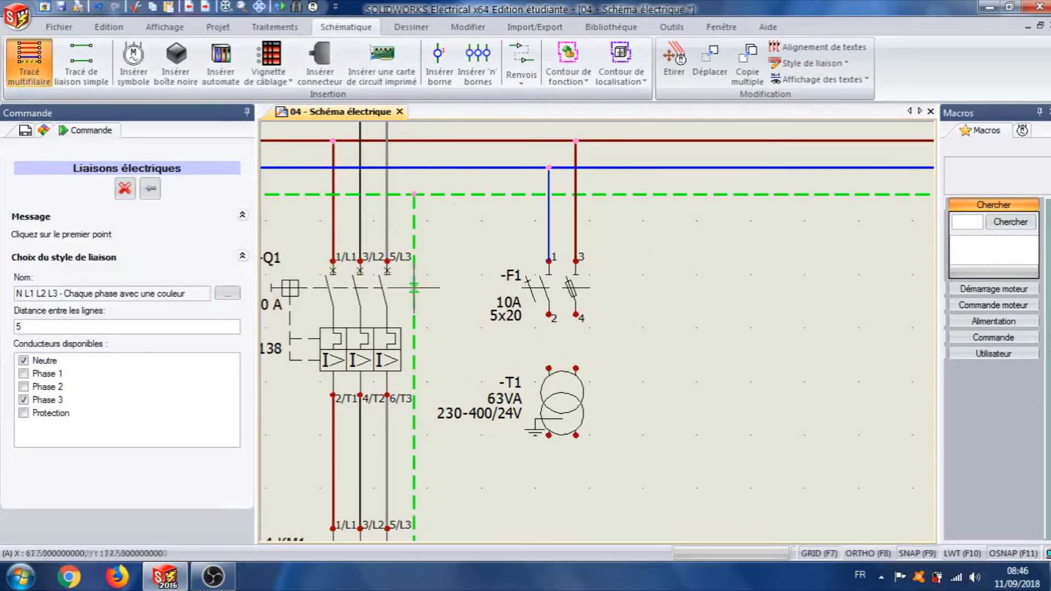
{"action": "left_click", "coordinate": [548, 368]}
{"action": "left_click", "coordinate": [548, 315]}
{"action": "key", "text": "Escape"}
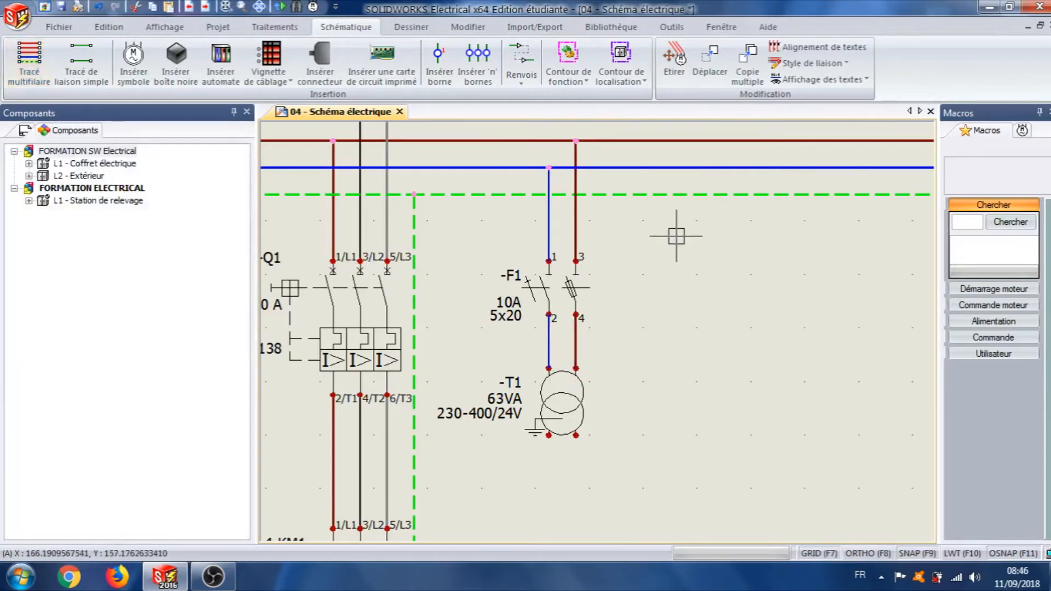
Step: Delete the unused ends of all five horizontal supply lines beyond their last branch connections
{"action": "scroll", "coordinate": [676, 236], "scroll_direction": "down", "scroll_amount": 5}
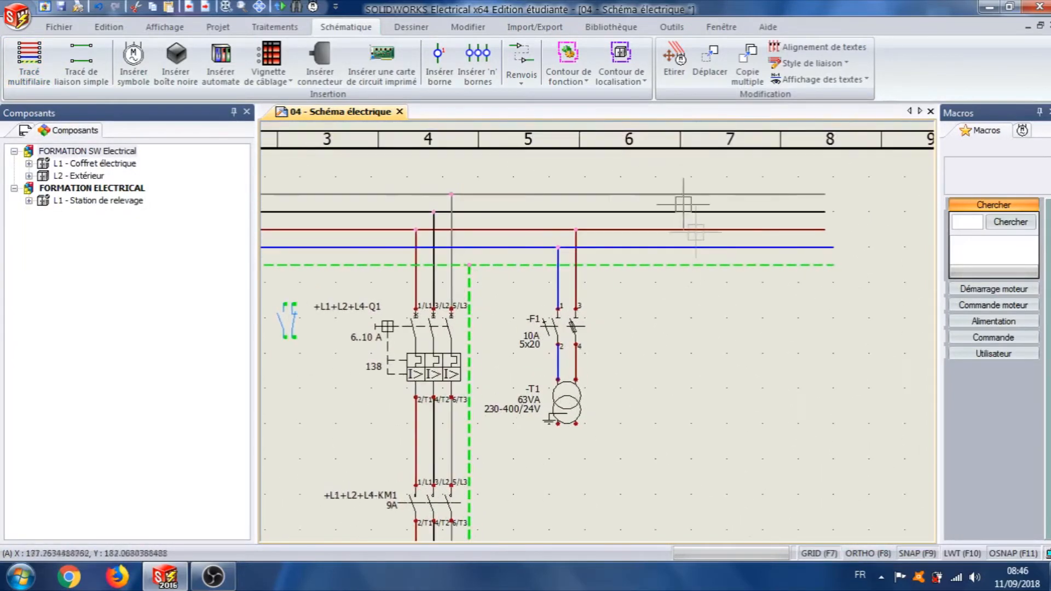
{"action": "left_click", "coordinate": [670, 194]}
{"action": "key", "text": "Delete"}
{"action": "left_click", "coordinate": [644, 212]}
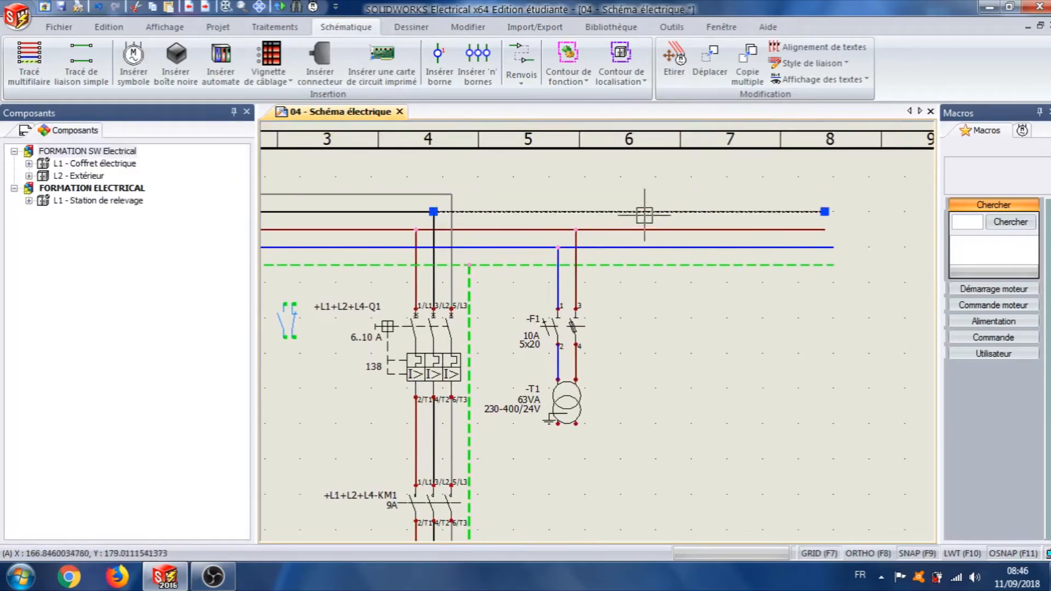
{"action": "key", "text": "Delete"}
{"action": "left_click", "coordinate": [647, 230]}
{"action": "key", "text": "Delete"}
{"action": "left_click", "coordinate": [652, 247]}
{"action": "key", "text": "Delete"}
{"action": "key", "text": "Delete"}
Step: Place another single-phase plus neutral fuse-disconnector symbol directly below transformer T1, aligned with its lower terminals
{"action": "scroll", "coordinate": [633, 398], "scroll_direction": "down", "scroll_amount": 1}
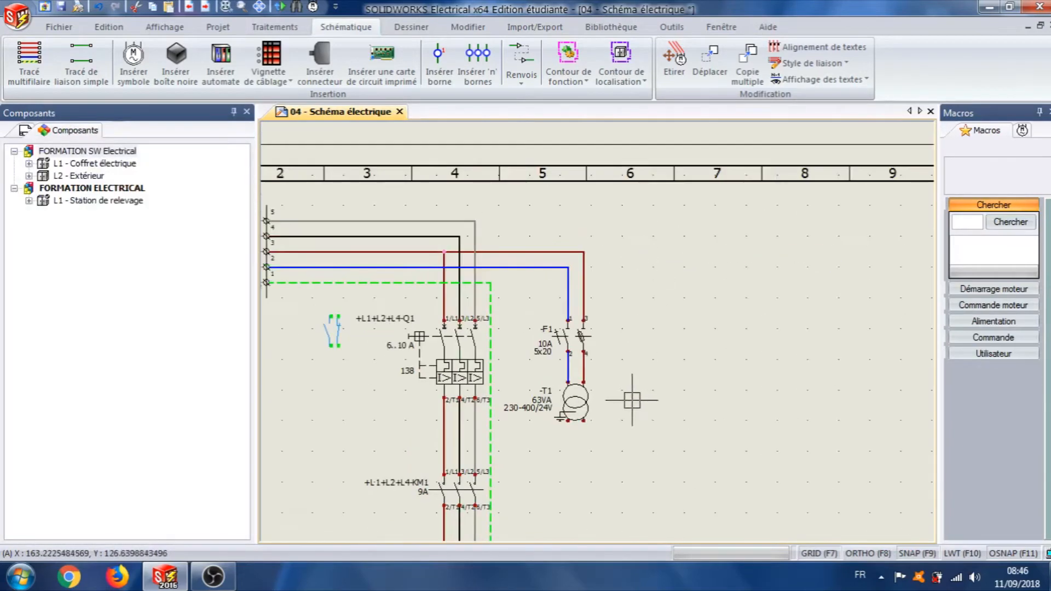
{"action": "middle_click_drag", "start_coordinate": [632, 399], "coordinate": [609, 219]}
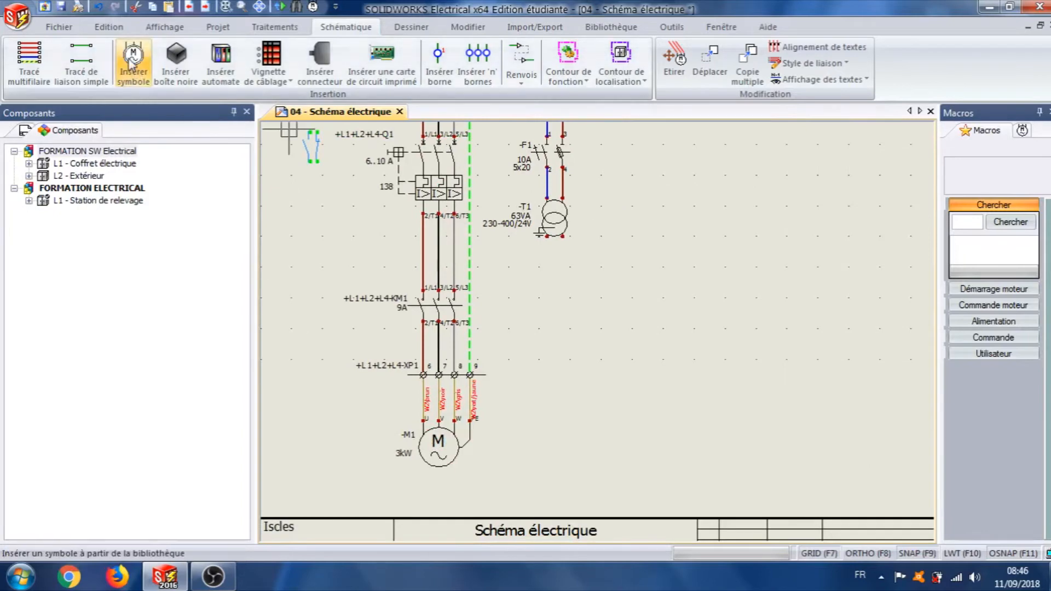
{"action": "left_click", "coordinate": [132, 62]}
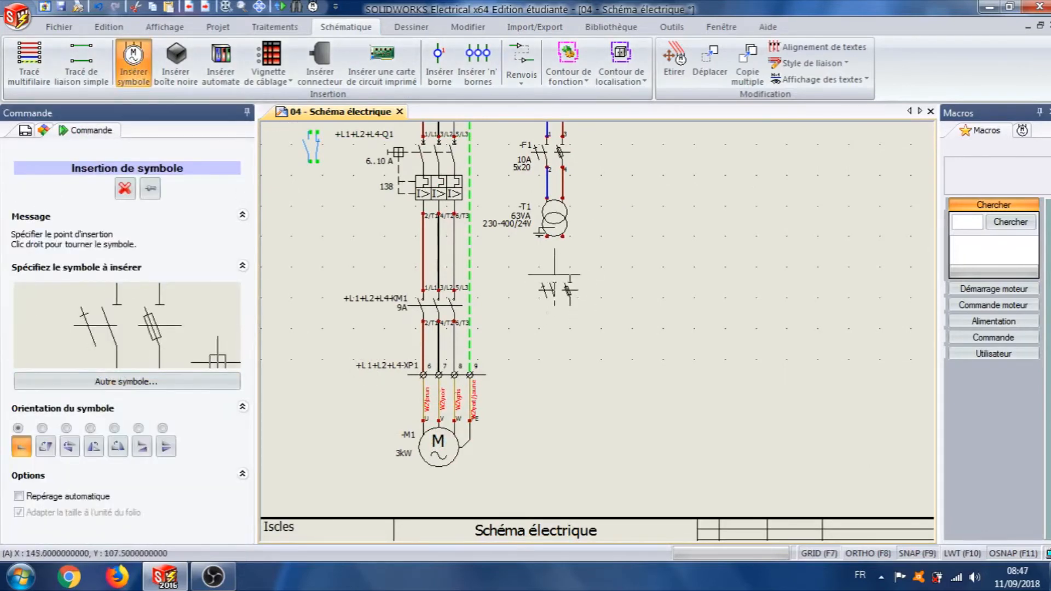
{"action": "scroll", "coordinate": [552, 274], "scroll_direction": "up", "scroll_amount": 1}
{"action": "scroll", "coordinate": [548, 282], "scroll_direction": "up", "scroll_amount": 1}
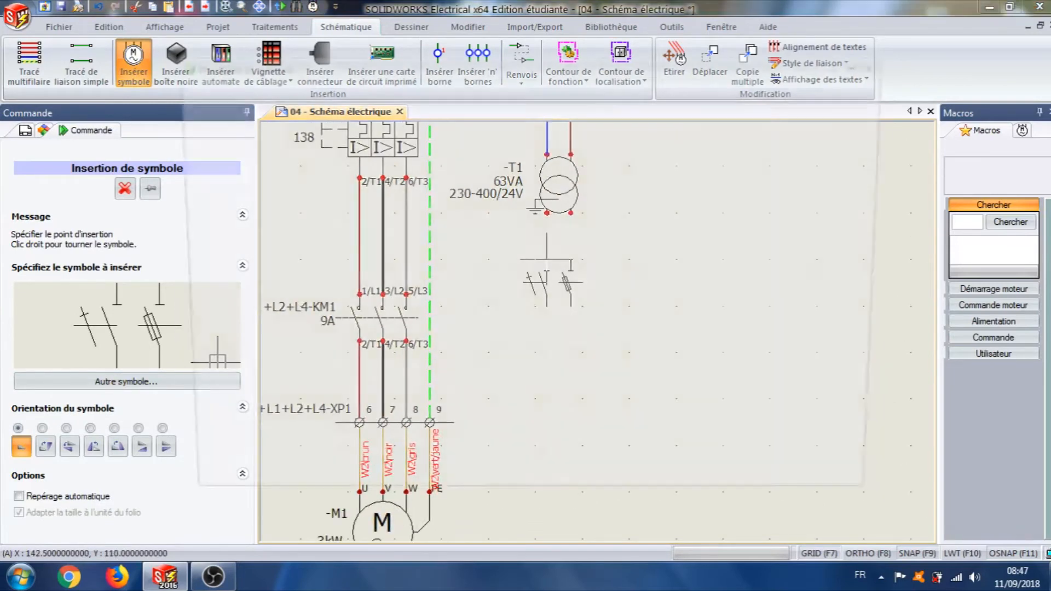
{"action": "left_click", "coordinate": [548, 260]}
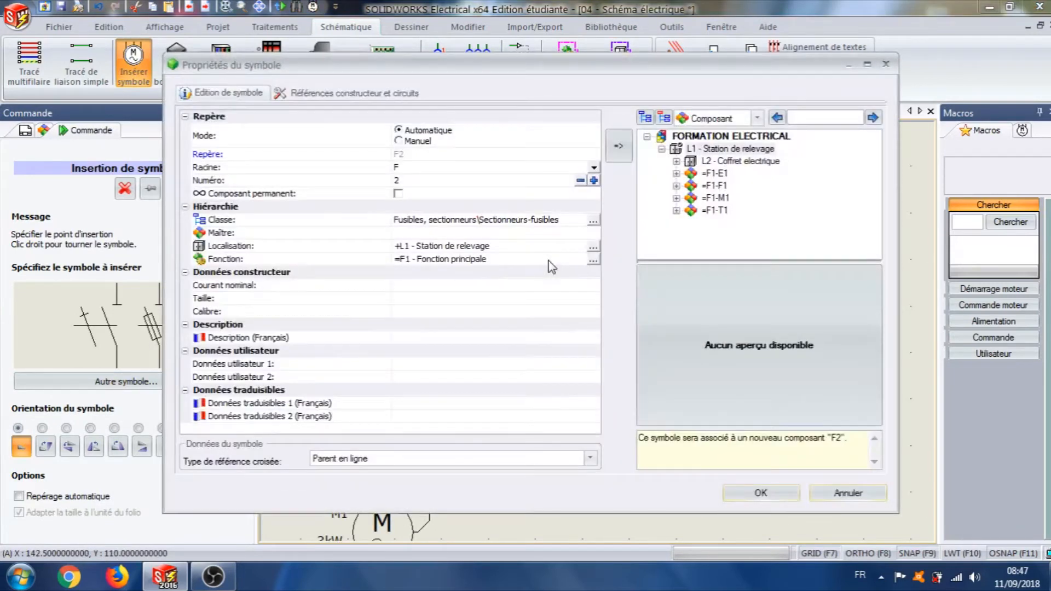
Step: Search the manufacturer references for the new fuse-disconnector and add Legrand 005802 as its base part
{"action": "left_click", "coordinate": [353, 93]}
{"action": "left_click", "coordinate": [217, 131]}
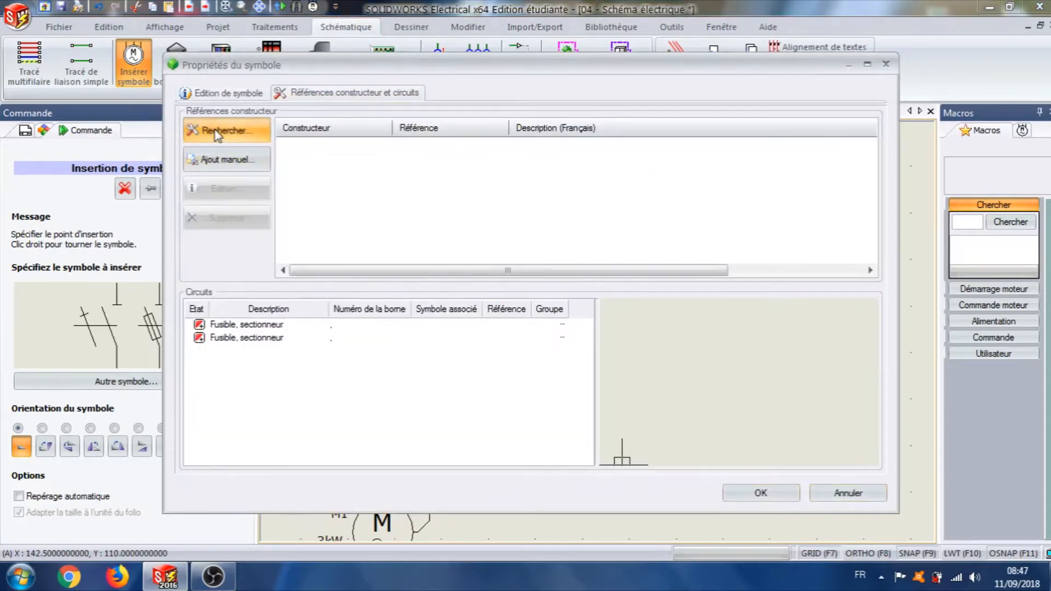
{"action": "left_click", "coordinate": [430, 135]}
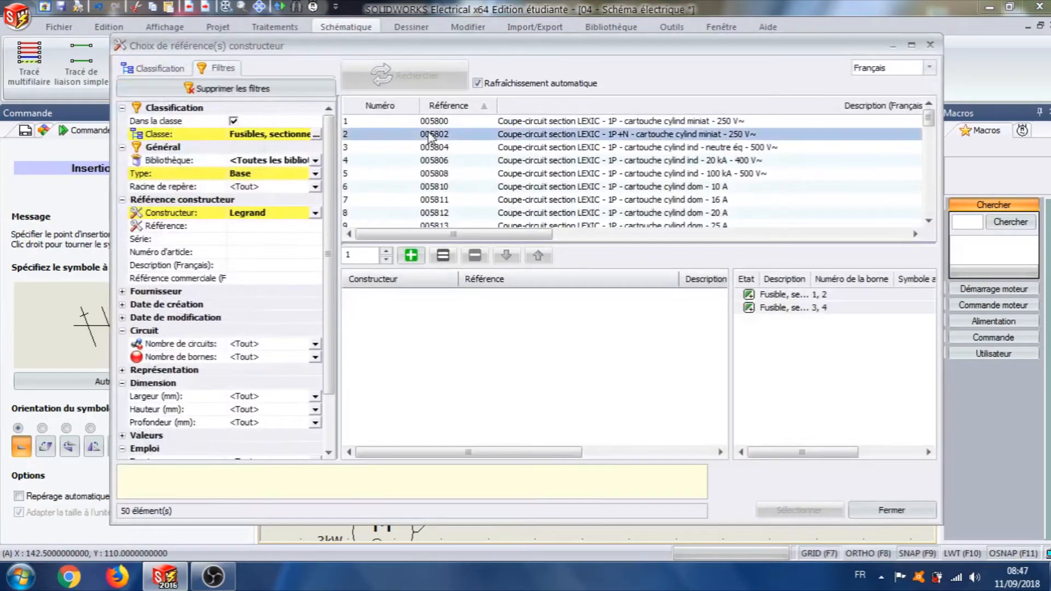
{"action": "left_click", "coordinate": [412, 256]}
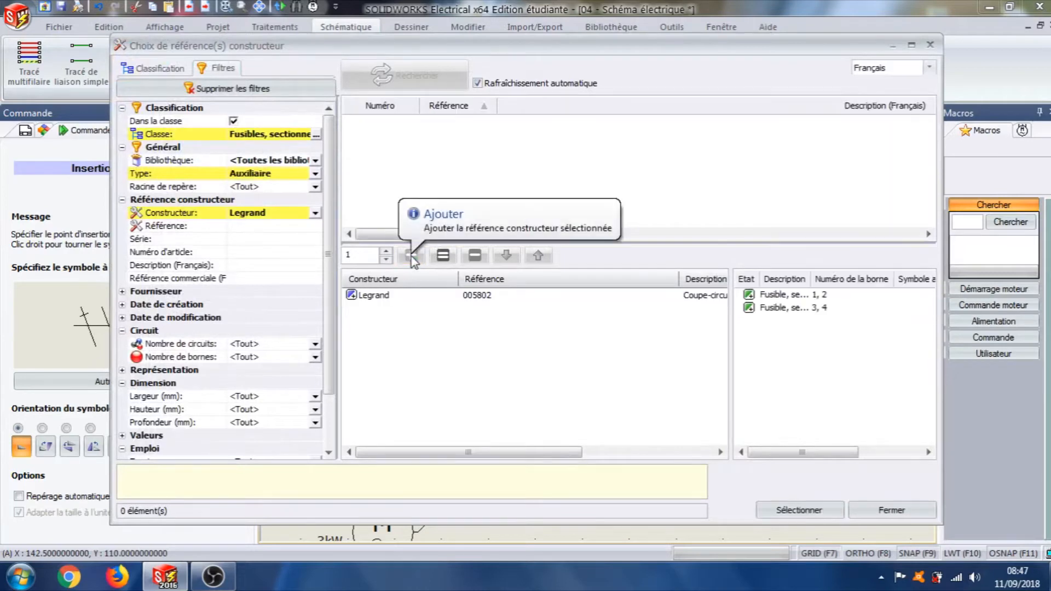
Step: Search all classes and types for Legrand cartridge 010225, add it to the references, and confirm the fuse-disconnector's properties
{"action": "left_click", "coordinate": [234, 121]}
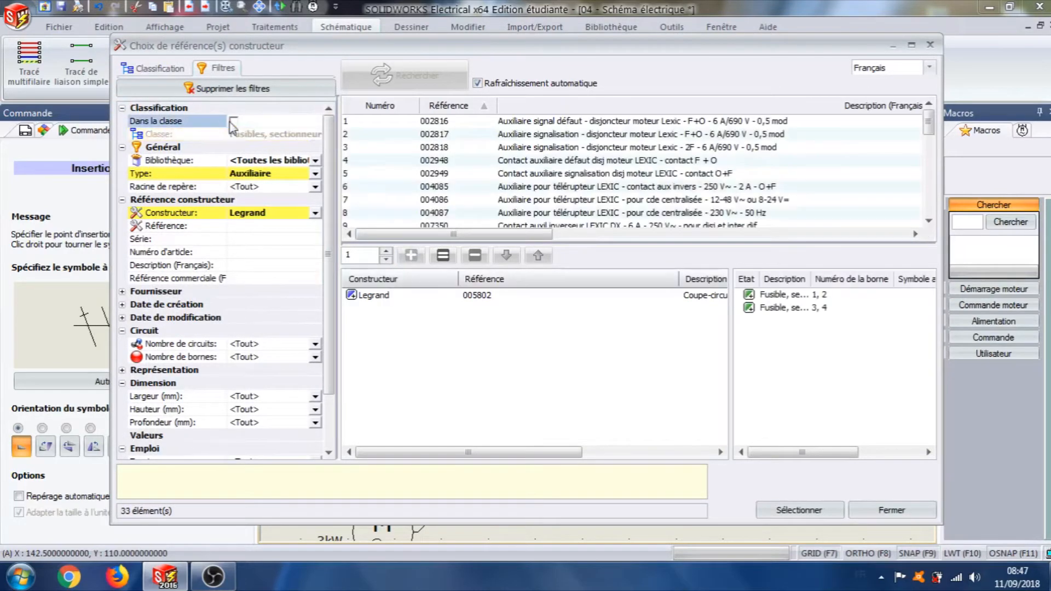
{"action": "left_click", "coordinate": [316, 174]}
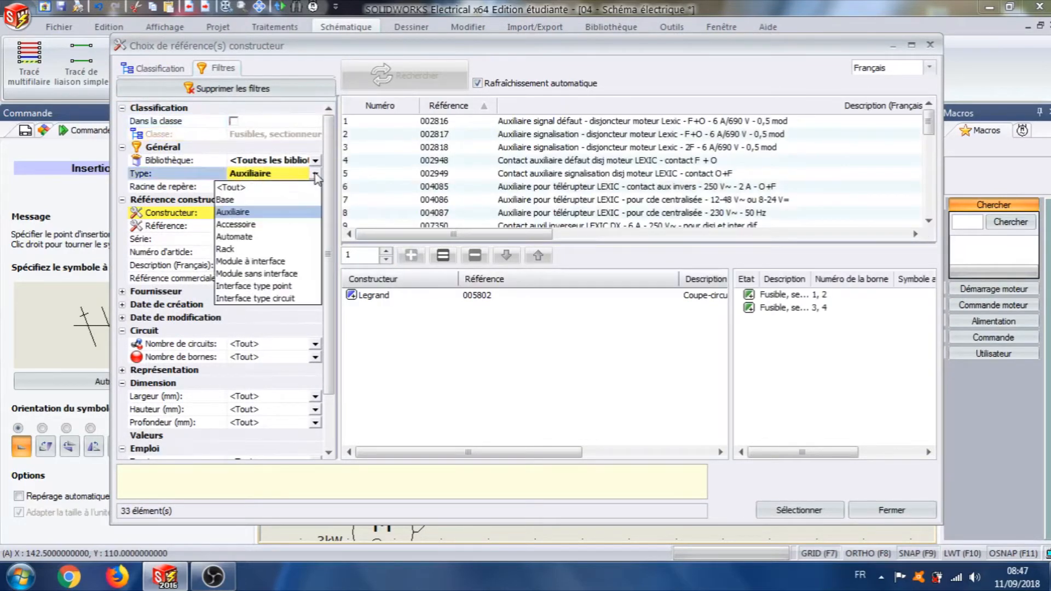
{"action": "left_click", "coordinate": [230, 188]}
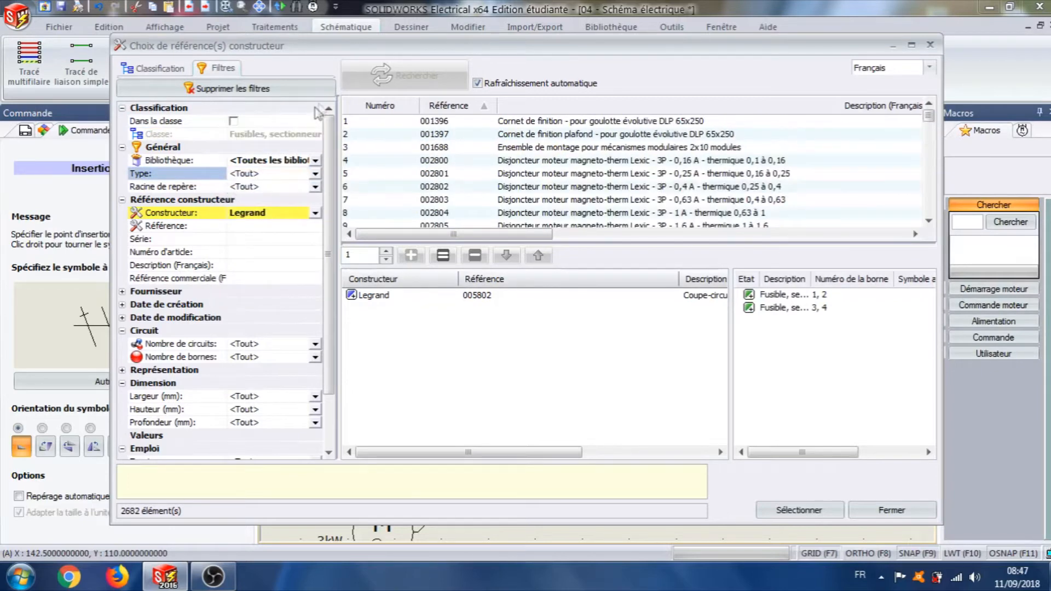
{"action": "left_click", "coordinate": [261, 227]}
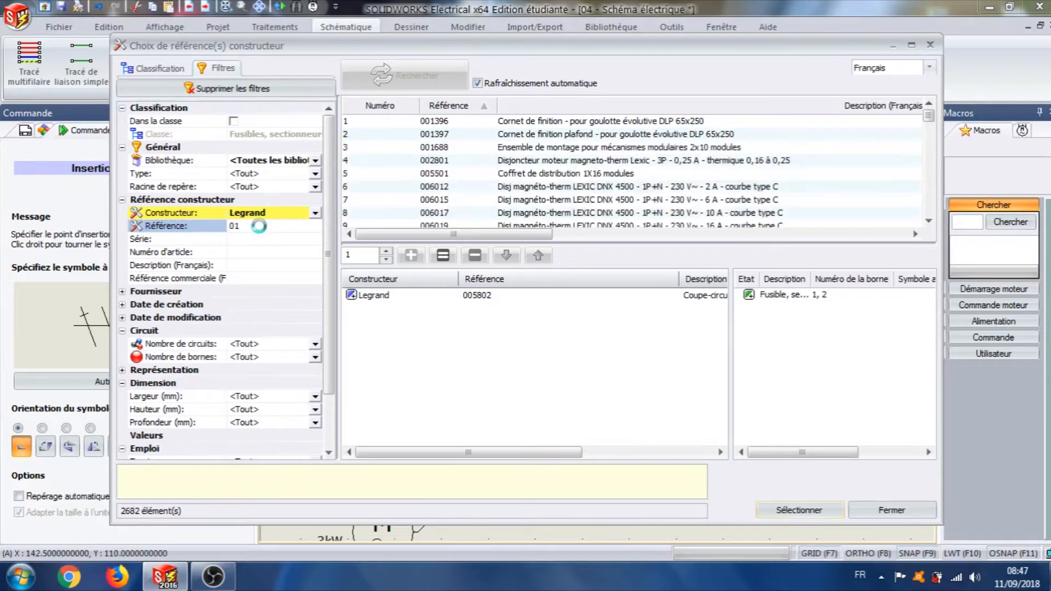
{"action": "type", "text": "0102"}
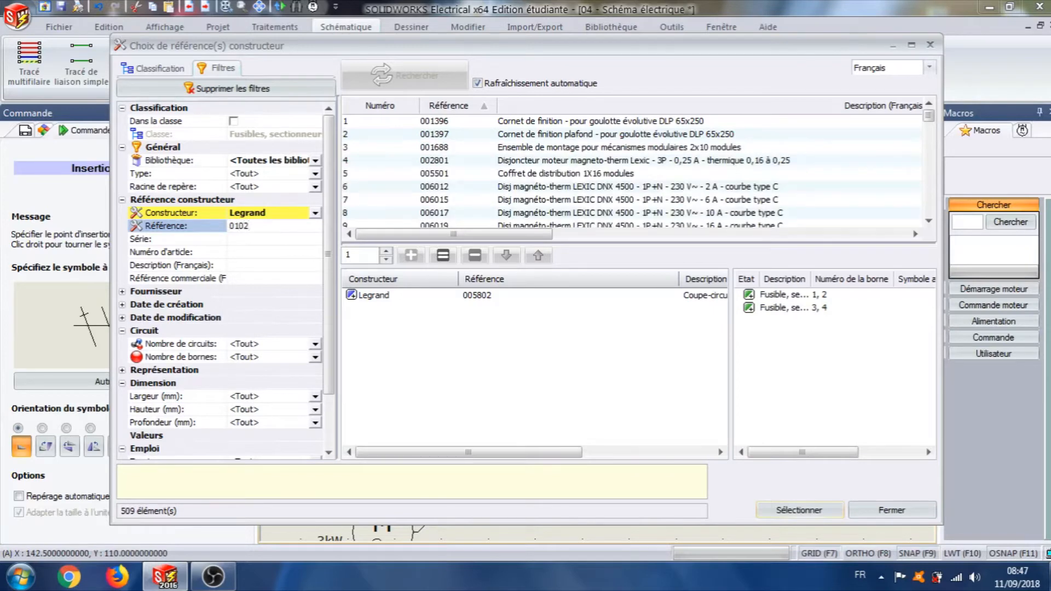
{"action": "type", "text": "25"}
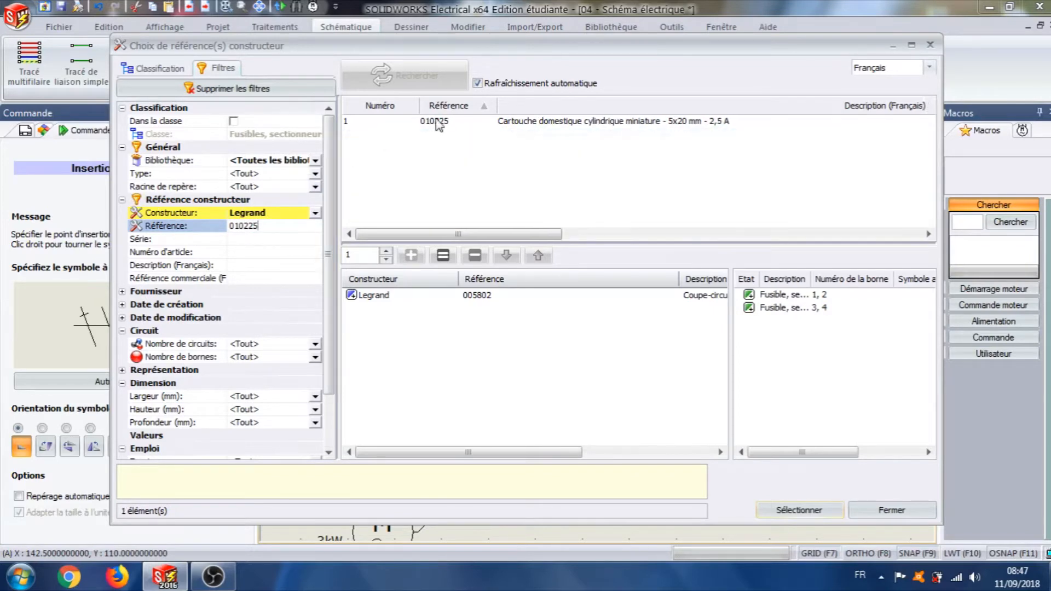
{"action": "left_click", "coordinate": [438, 121]}
{"action": "left_click", "coordinate": [411, 256]}
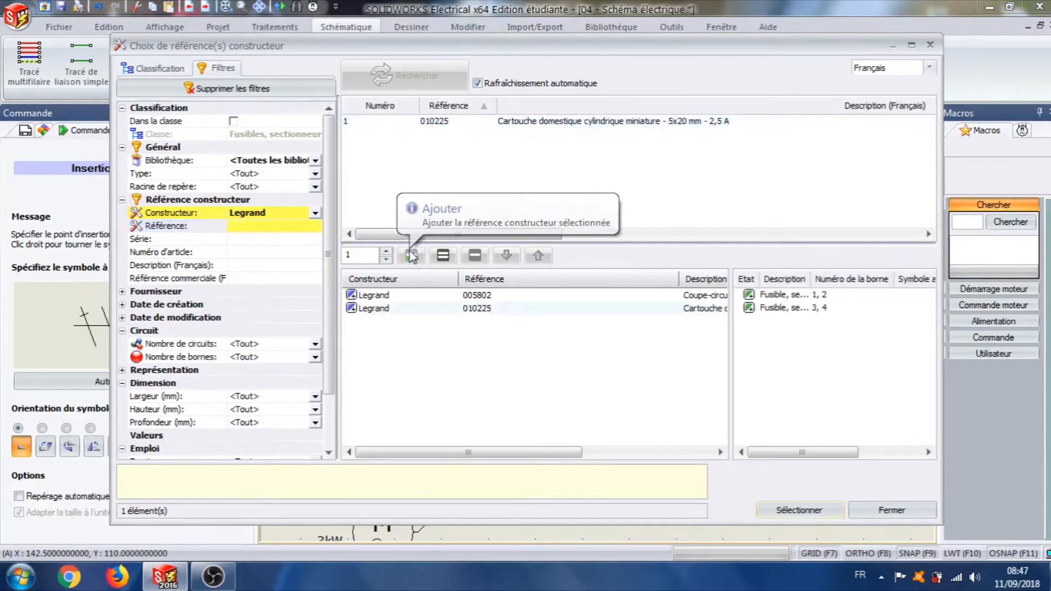
{"action": "left_click", "coordinate": [793, 511]}
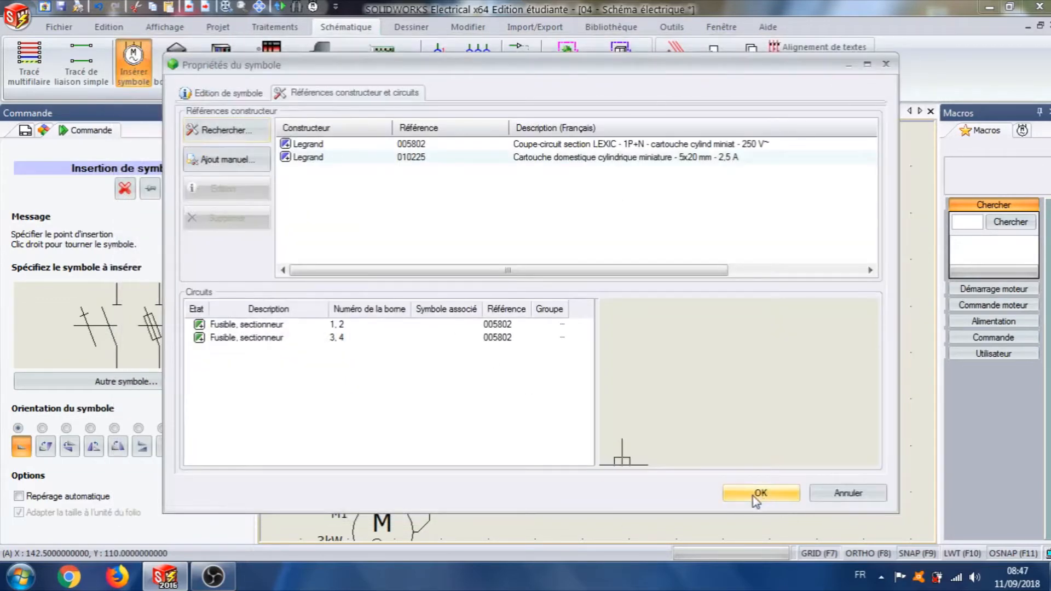
{"action": "left_click", "coordinate": [759, 494]}
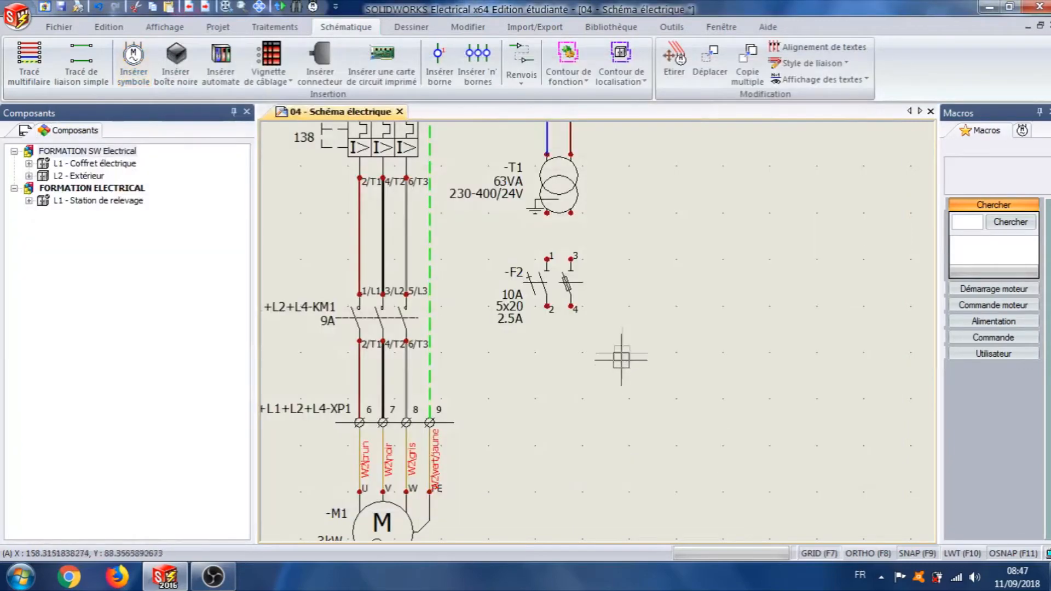
Step: Place a "Contact instantané NO" symbol from the Contacts class near the top of column 8
{"action": "scroll", "coordinate": [729, 183], "scroll_direction": "down", "scroll_amount": 3}
{"action": "scroll", "coordinate": [599, 322], "scroll_direction": "up", "scroll_amount": 1}
{"action": "middle_click_drag", "start_coordinate": [599, 321], "coordinate": [571, 368]}
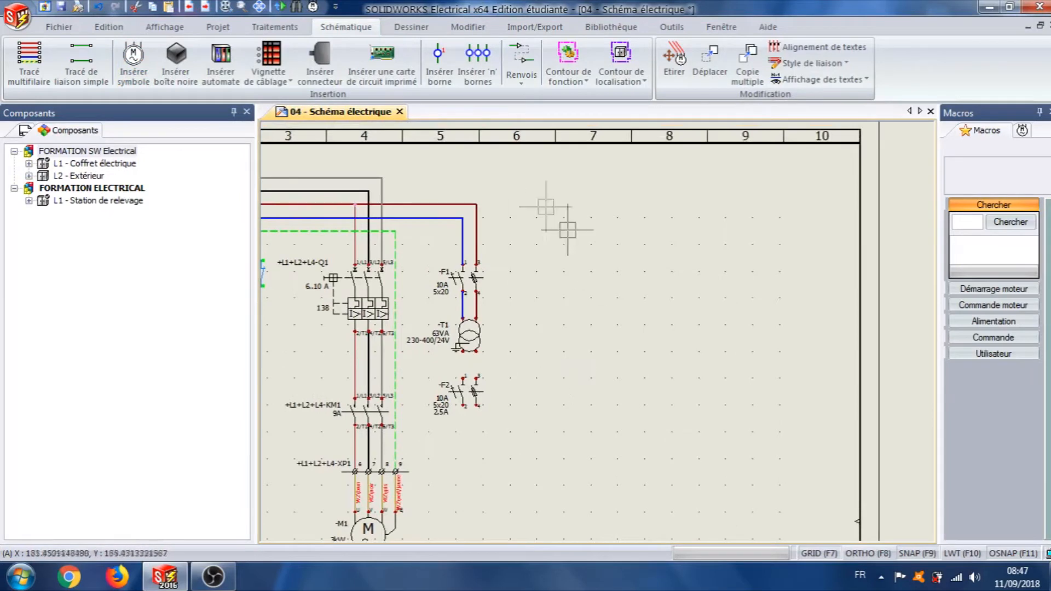
{"action": "left_click", "coordinate": [133, 73]}
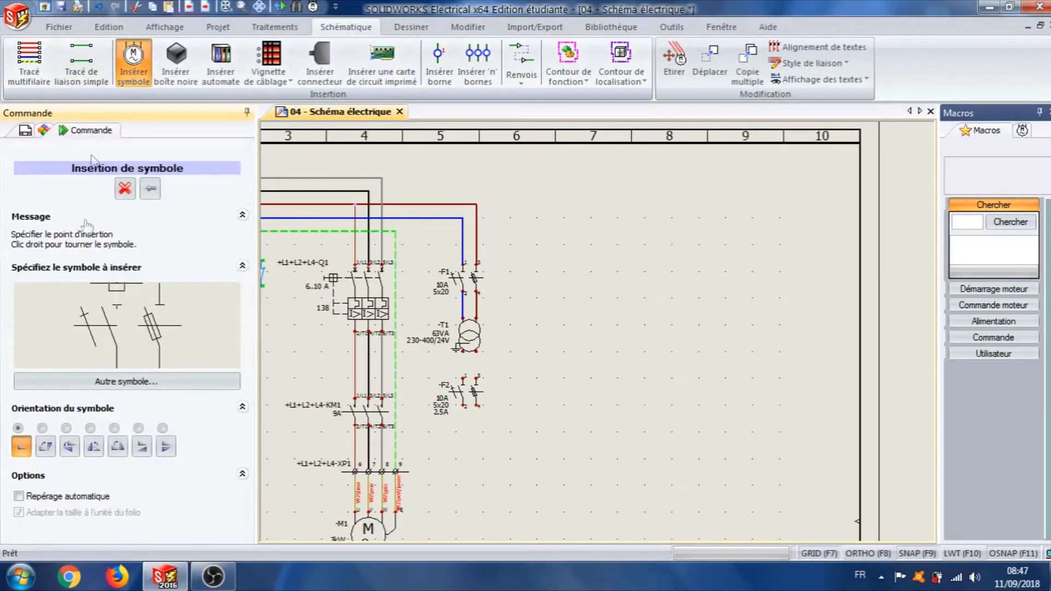
{"action": "left_click", "coordinate": [132, 381]}
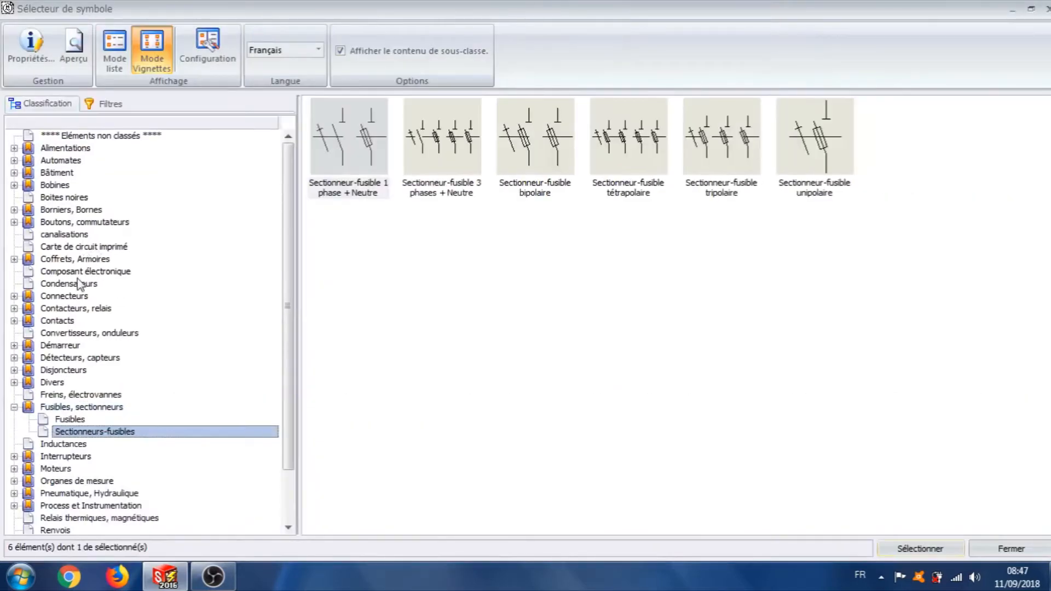
{"action": "left_click", "coordinate": [81, 319]}
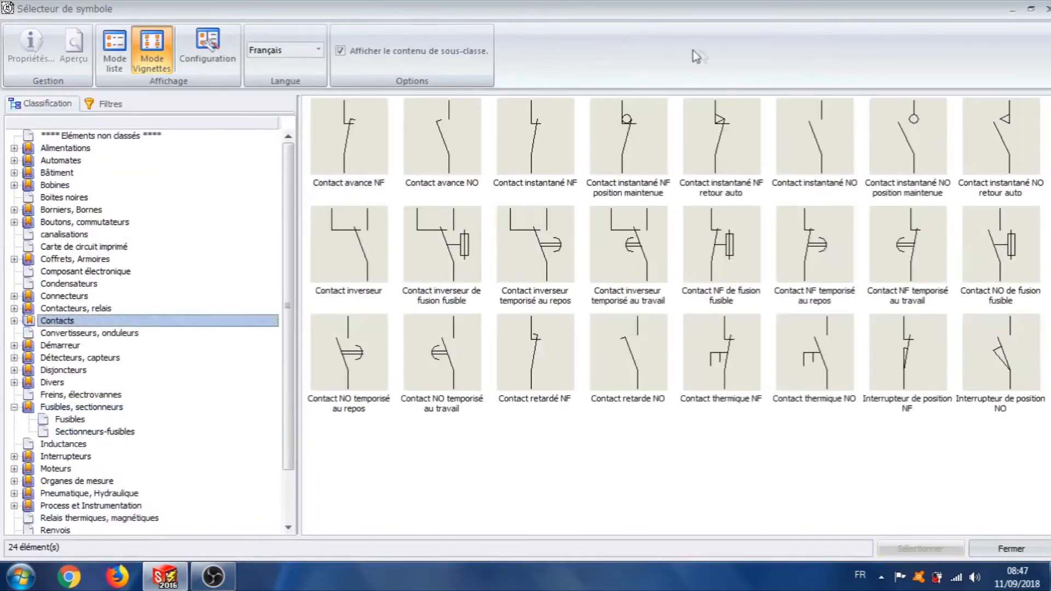
{"action": "left_click", "coordinate": [808, 131]}
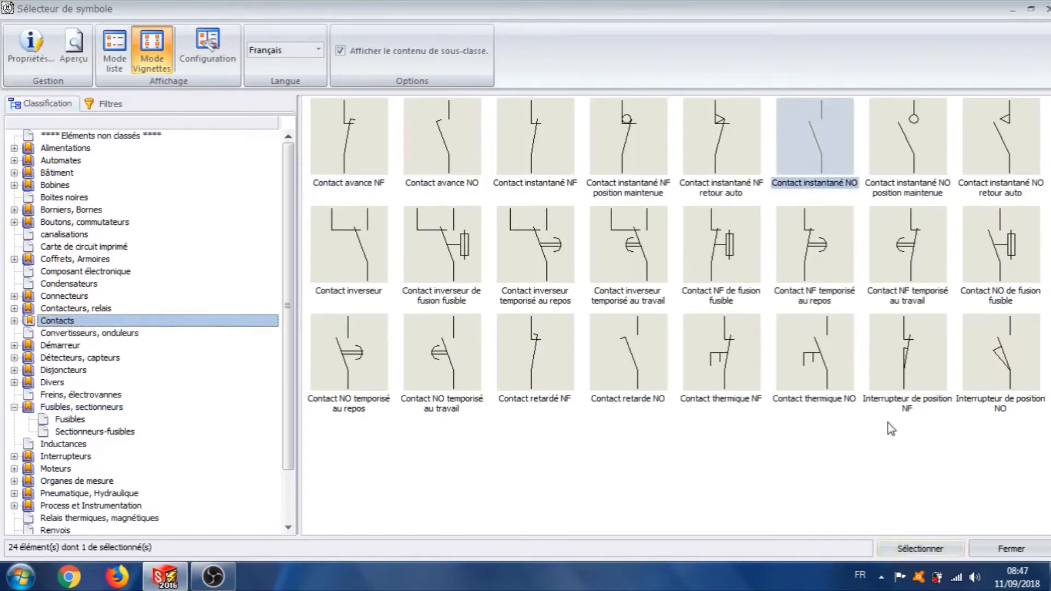
{"action": "left_click", "coordinate": [923, 548]}
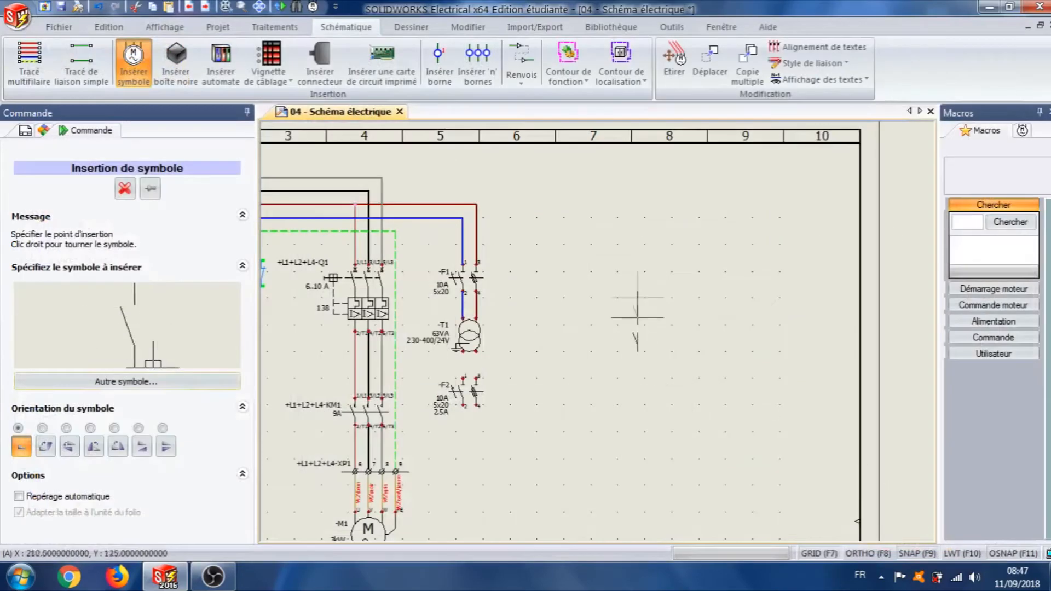
{"action": "left_click", "coordinate": [644, 190]}
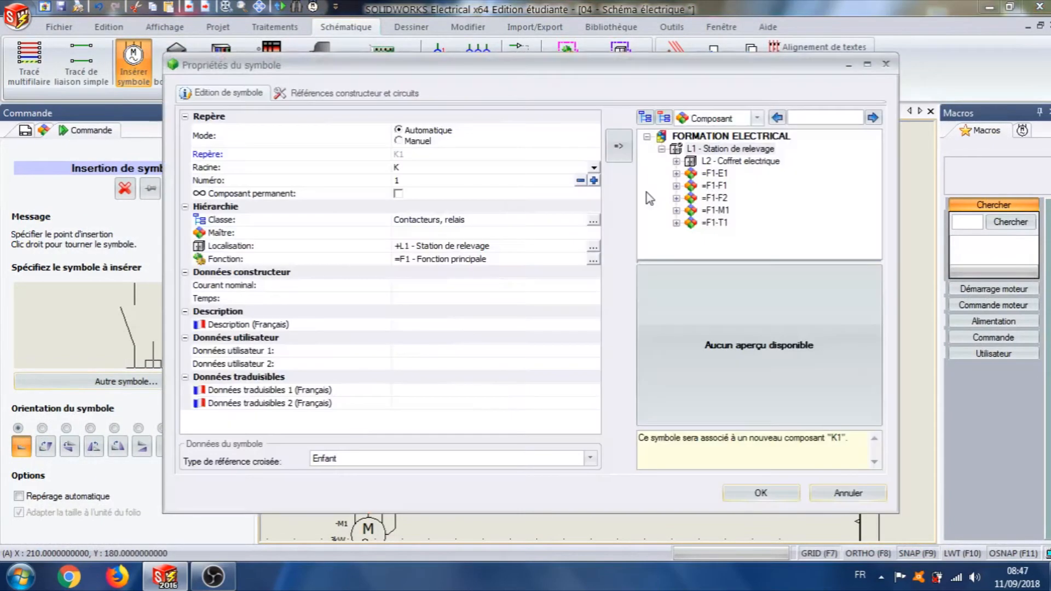
Step: Associate the contact with the existing breaker =F1-Q1 under L2 - Coffret electrique, L4 - Grille
{"action": "left_click", "coordinate": [677, 161]}
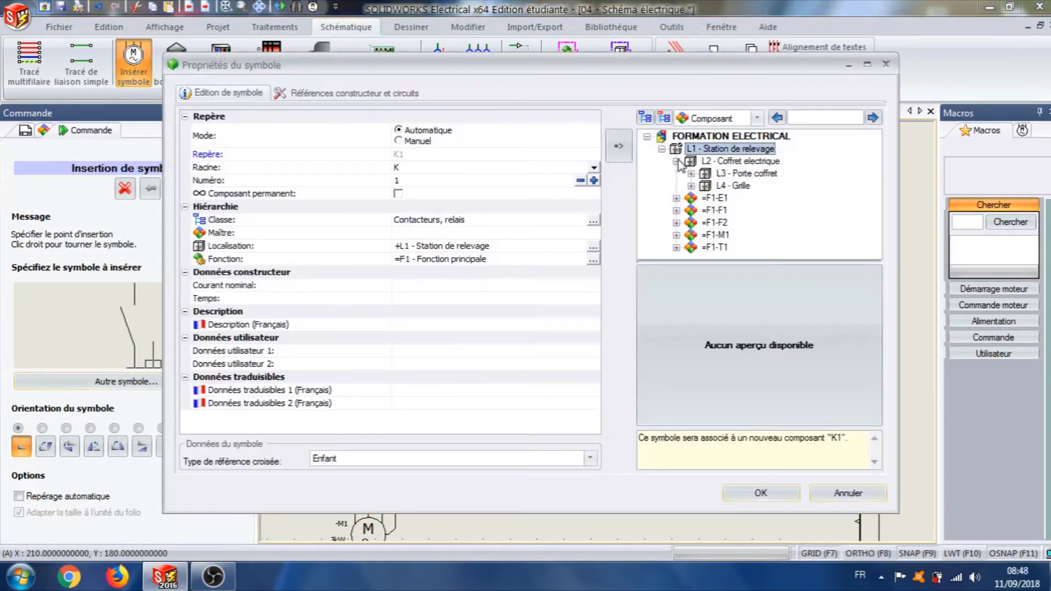
{"action": "left_click", "coordinate": [692, 186]}
{"action": "left_click", "coordinate": [746, 210]}
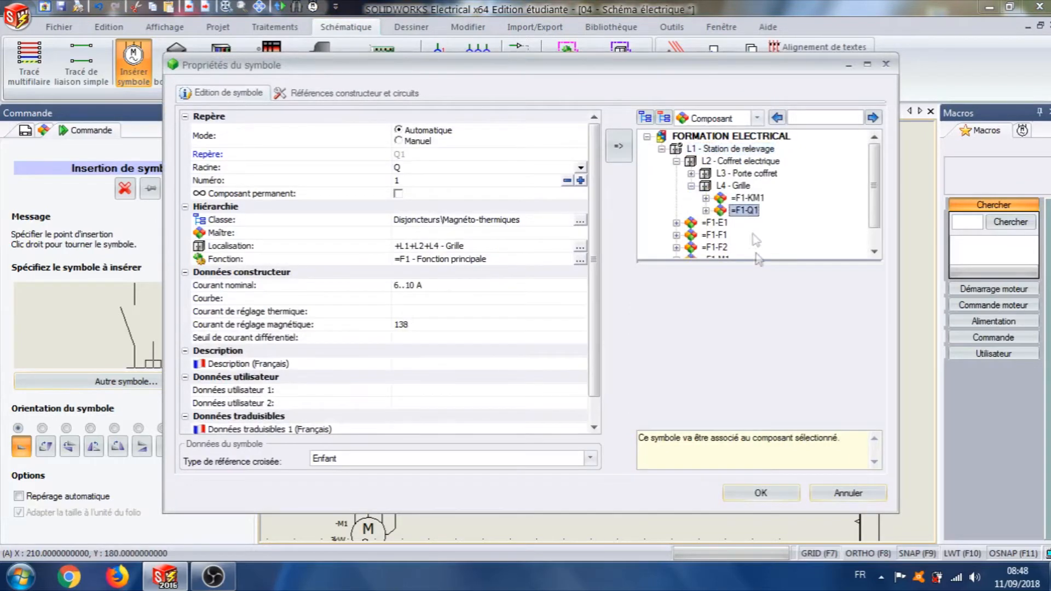
Step: Set the breaker's user data 1 to Q1 and its magnetic setting current to Im=138 A, and confirm the properties
{"action": "left_click", "coordinate": [416, 389]}
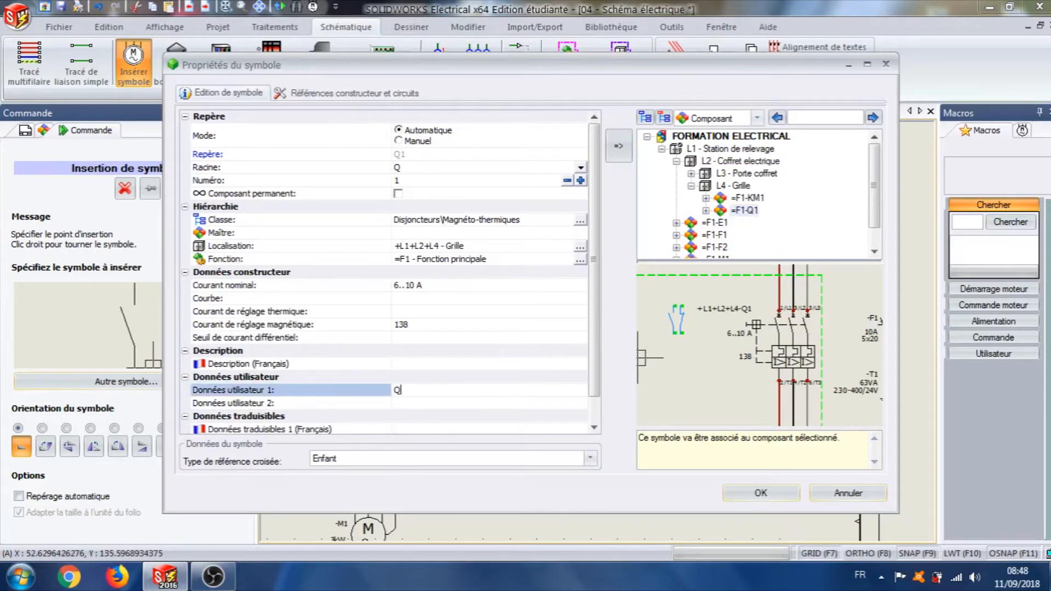
{"action": "left_click", "coordinate": [396, 324]}
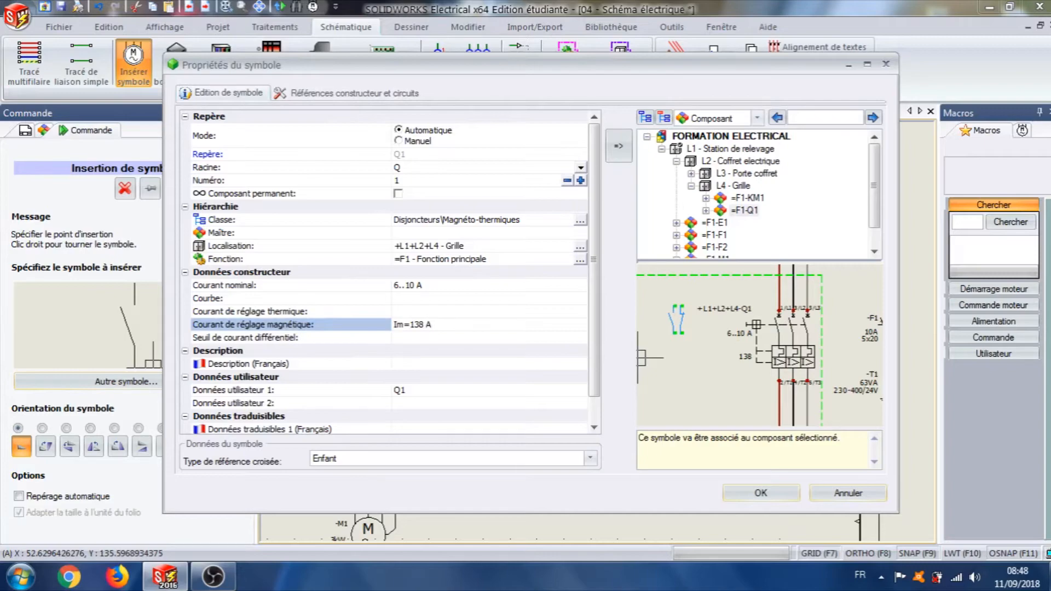
{"action": "left_click", "coordinate": [756, 494]}
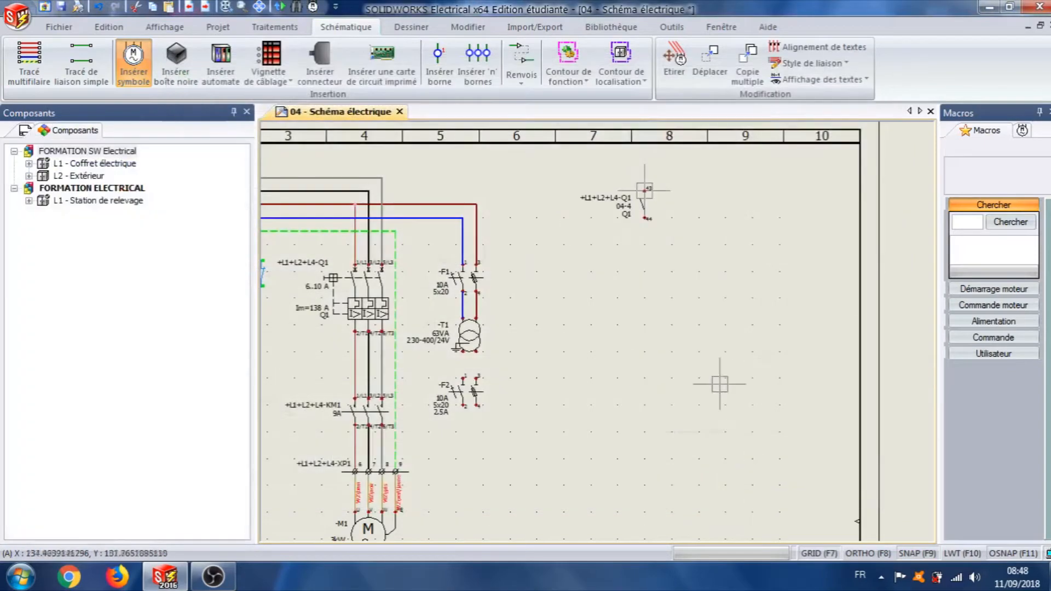
Step: Place an "Arrêt d'urgence NF avec clé" symbol from the Boutons, commutateurs class directly below the Q1 contact in column 8
{"action": "left_click", "coordinate": [133, 58]}
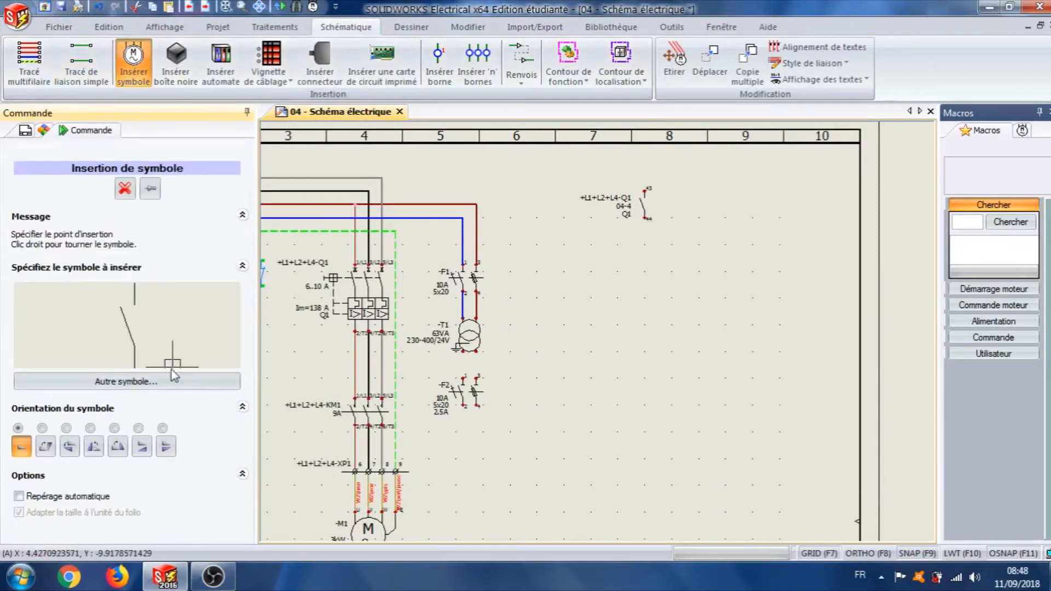
{"action": "left_click", "coordinate": [165, 379]}
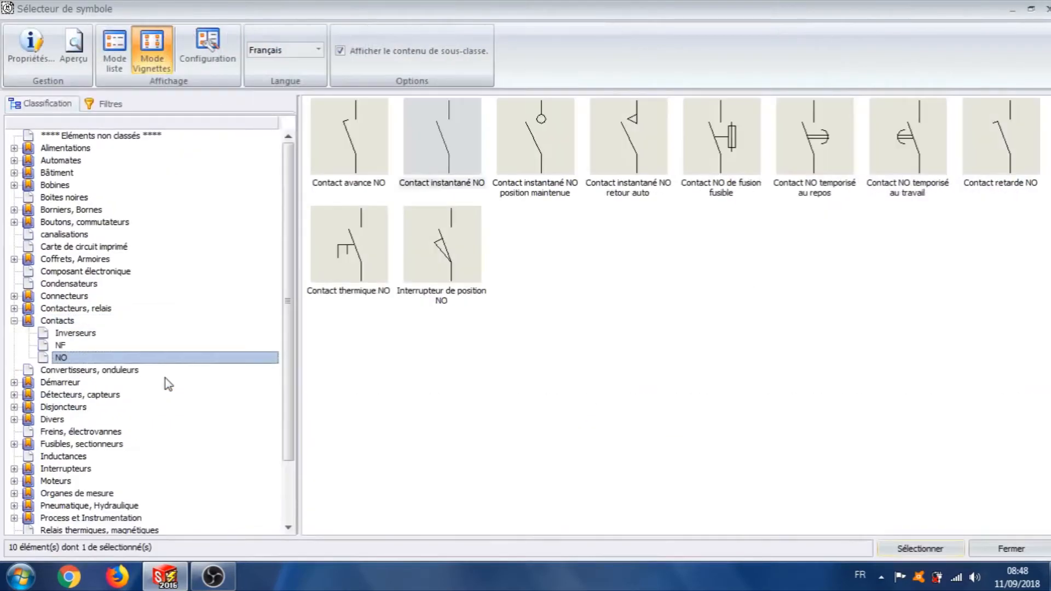
{"action": "left_click", "coordinate": [102, 223]}
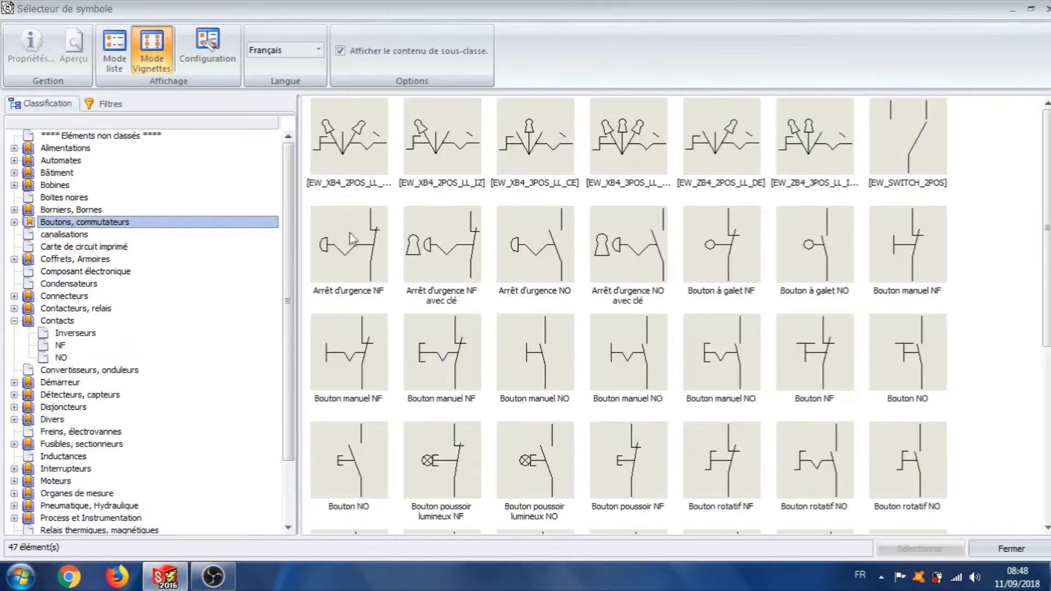
{"action": "left_click", "coordinate": [442, 237]}
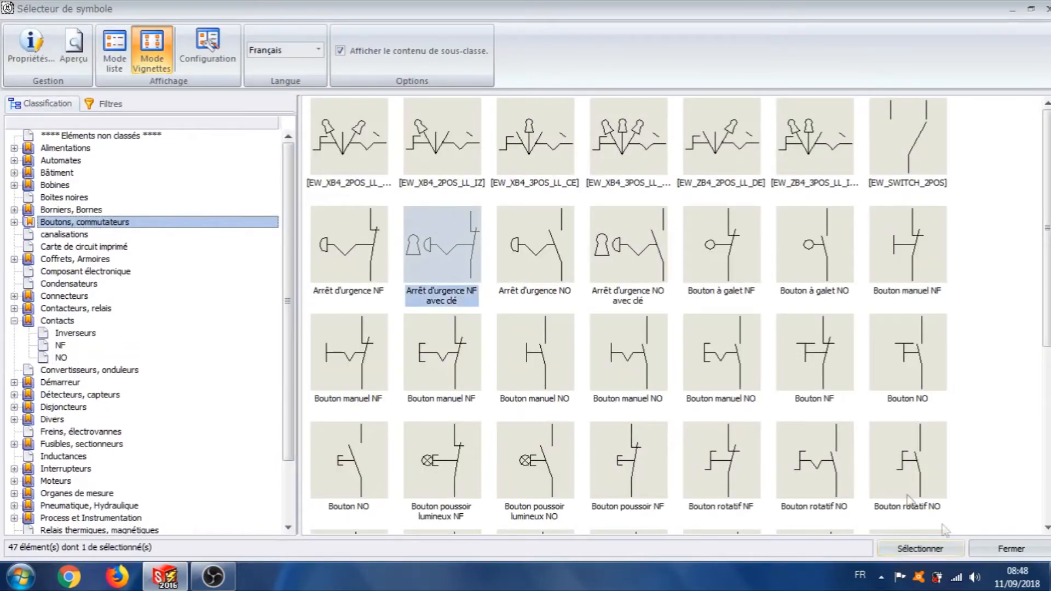
{"action": "left_click", "coordinate": [942, 552]}
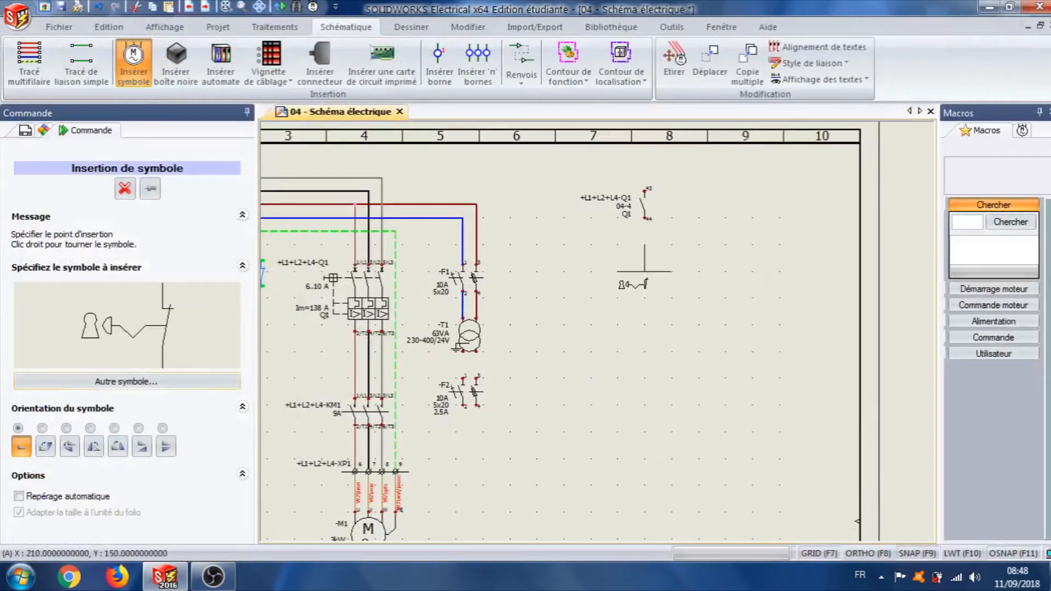
{"action": "left_click", "coordinate": [644, 270]}
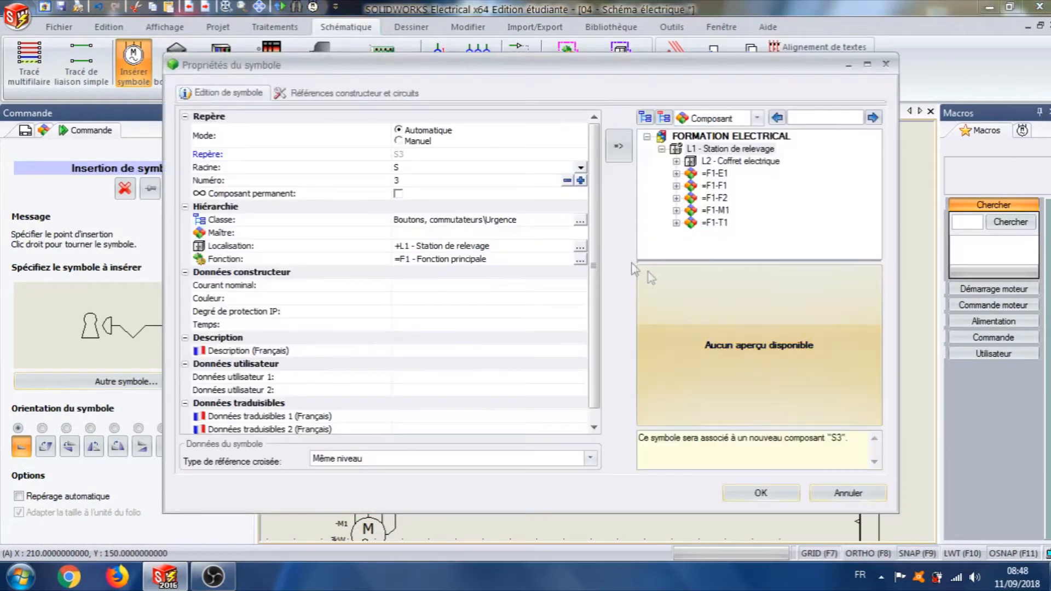
Step: Associate the emergency stop with =F1-AU1 under L2 - Coffret electrique, L3 - Porte coffret, and set its user data 1 to AU1
{"action": "left_click", "coordinate": [676, 161]}
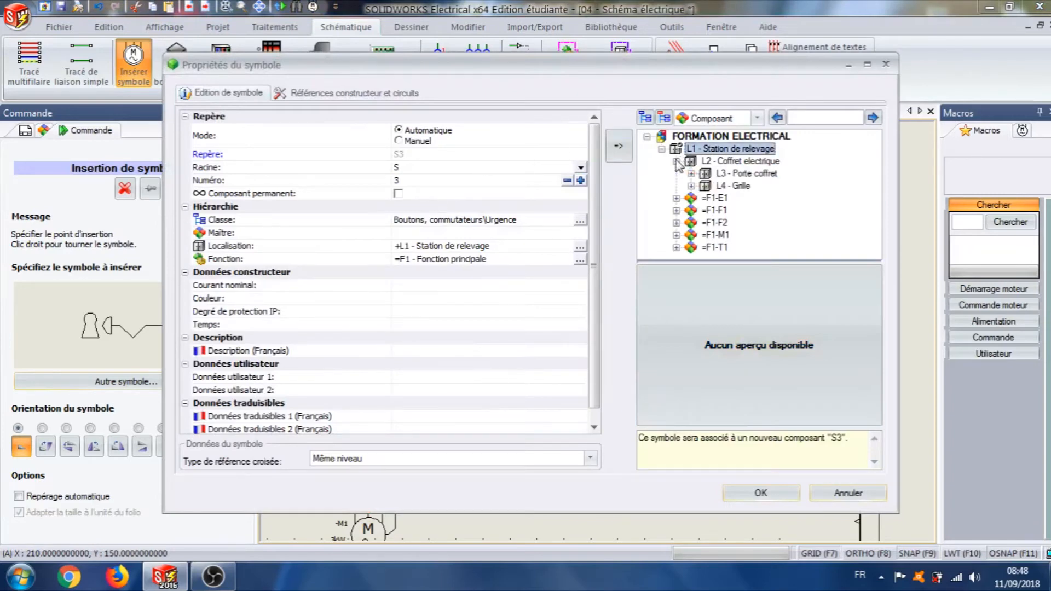
{"action": "left_click", "coordinate": [691, 173]}
{"action": "left_click", "coordinate": [736, 186]}
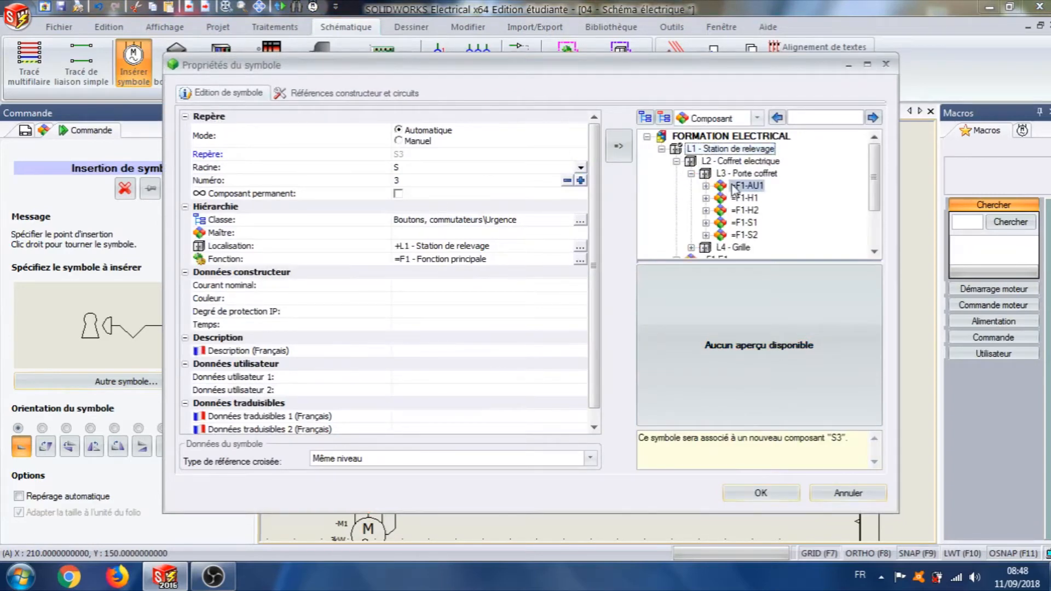
{"action": "left_click", "coordinate": [410, 377]}
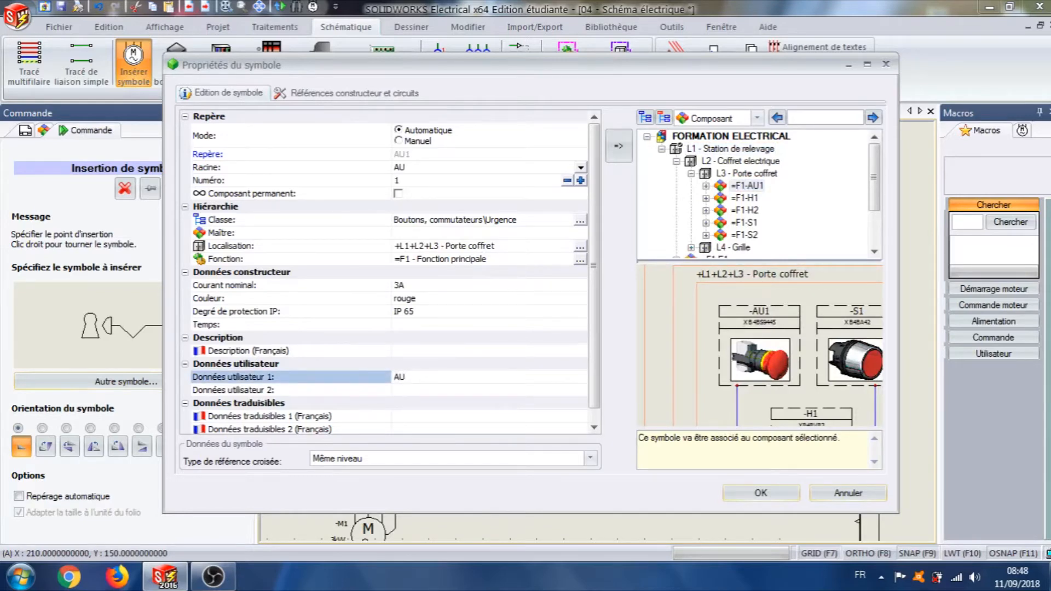
{"action": "left_click", "coordinate": [783, 494]}
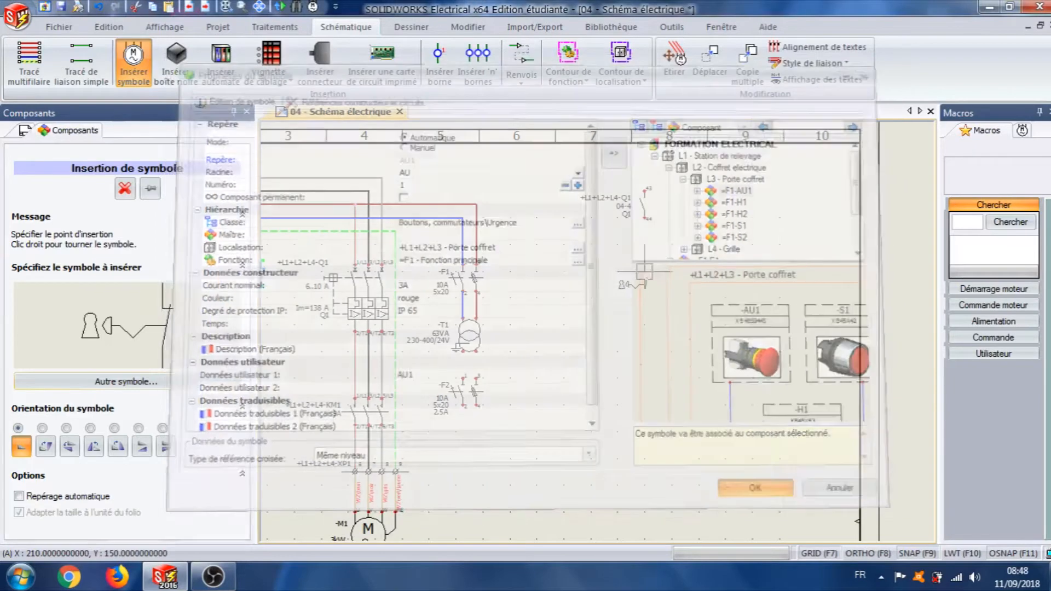
Step: Place a "Bouton poussoir NF" symbol from the Boutons poussoirs class directly below the AU1 emergency stop in column 8
{"action": "left_click", "coordinate": [129, 59]}
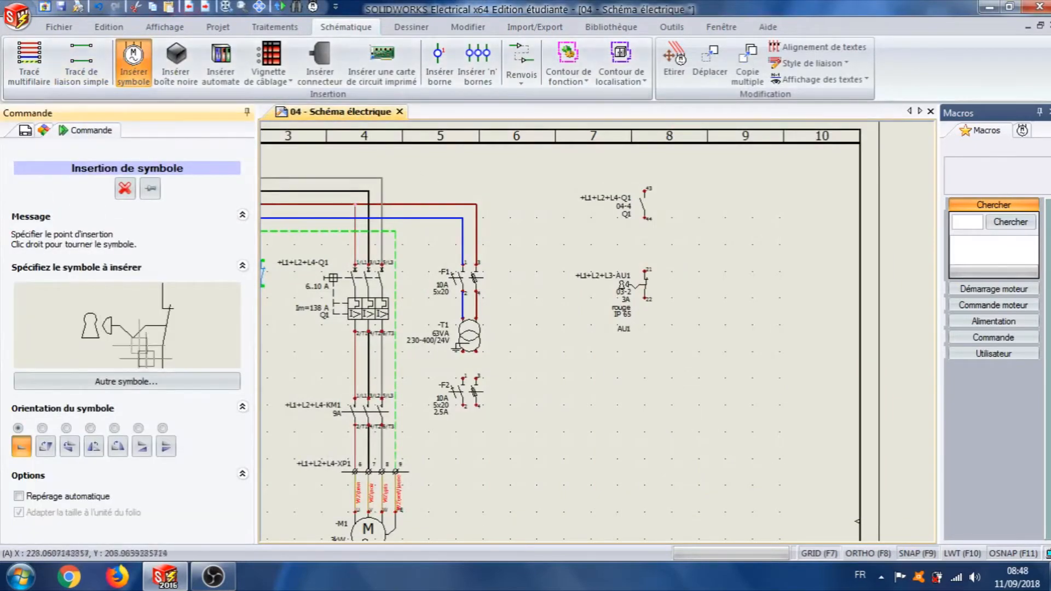
{"action": "left_click", "coordinate": [127, 382]}
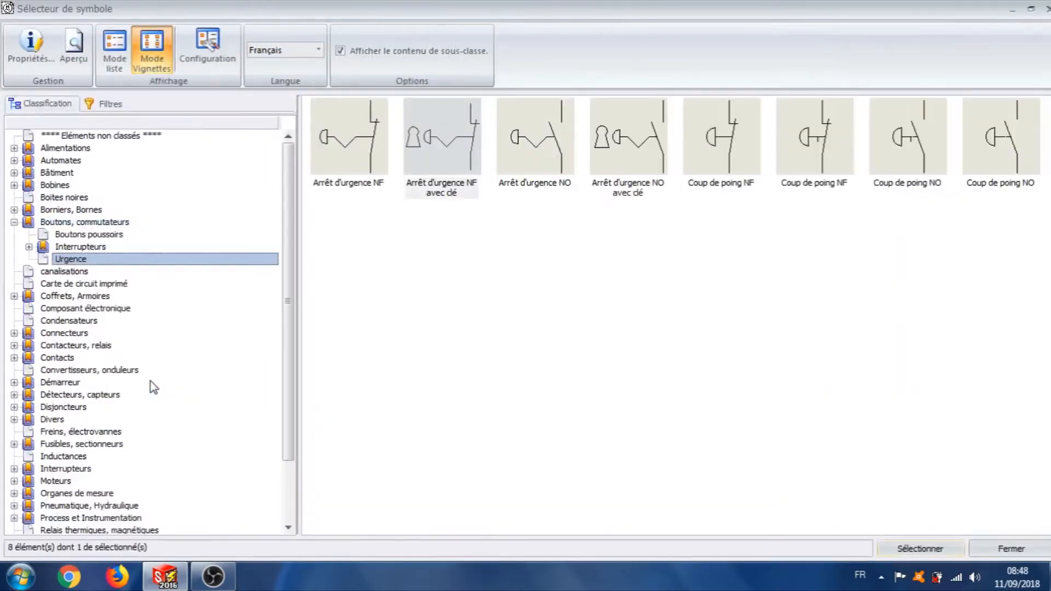
{"action": "left_click", "coordinate": [89, 235]}
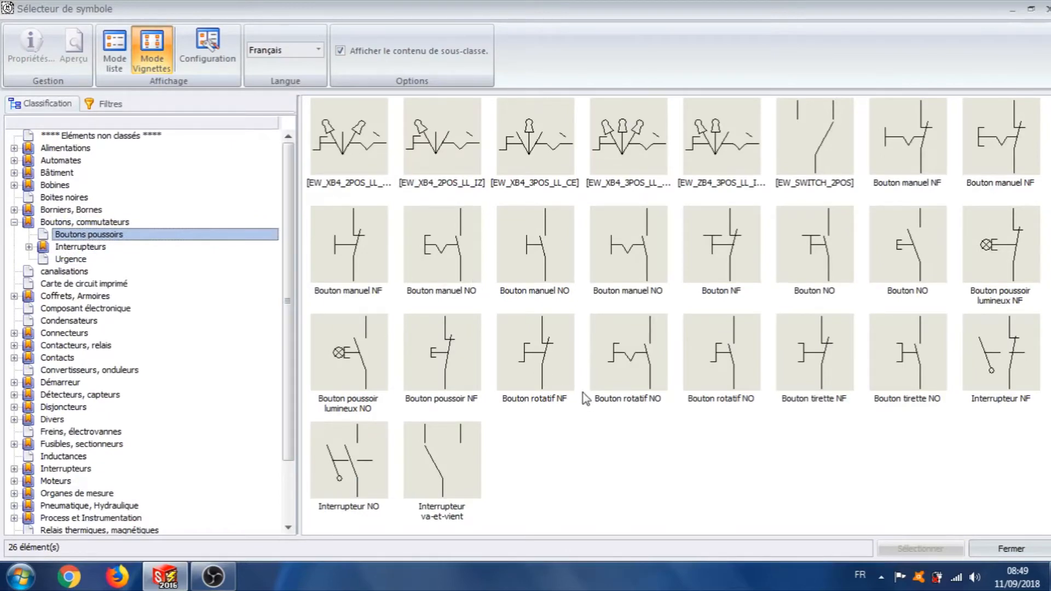
{"action": "left_click", "coordinate": [1017, 134]}
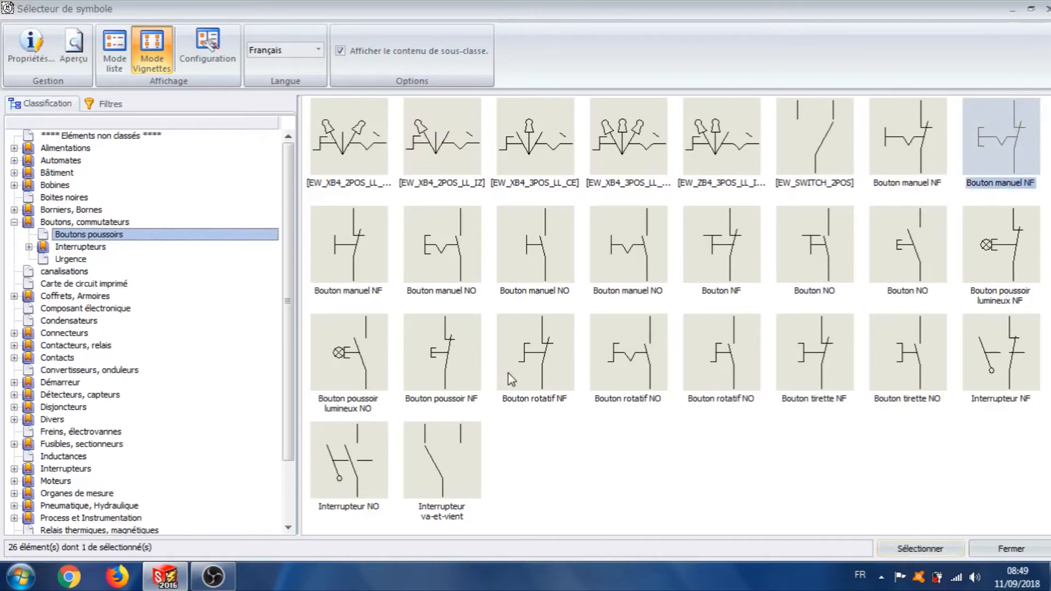
{"action": "left_click", "coordinate": [438, 357]}
{"action": "left_click", "coordinate": [934, 551]}
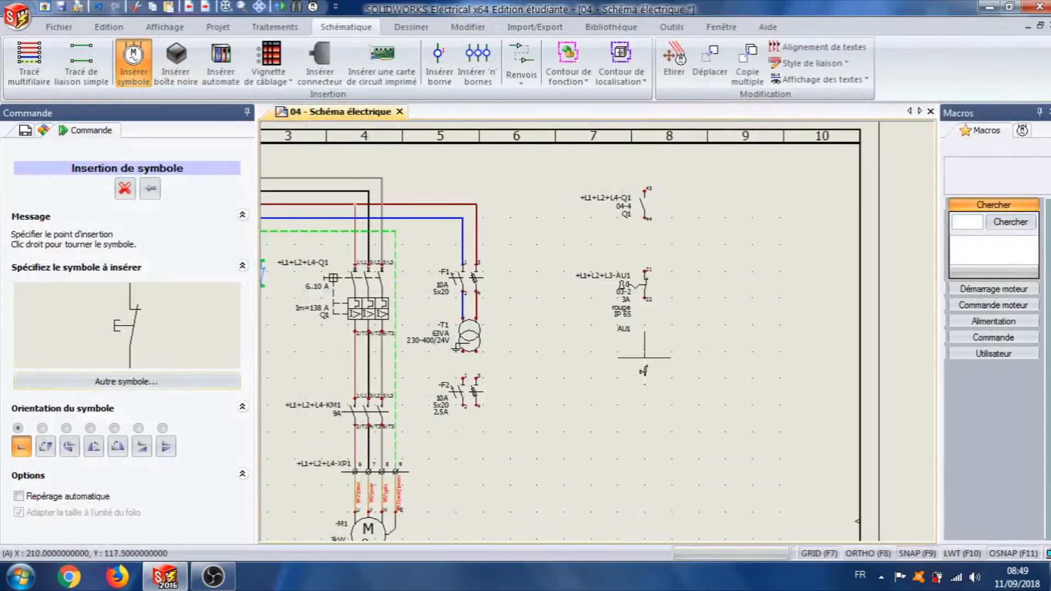
{"action": "scroll", "coordinate": [646, 353], "scroll_direction": "up", "scroll_amount": 2}
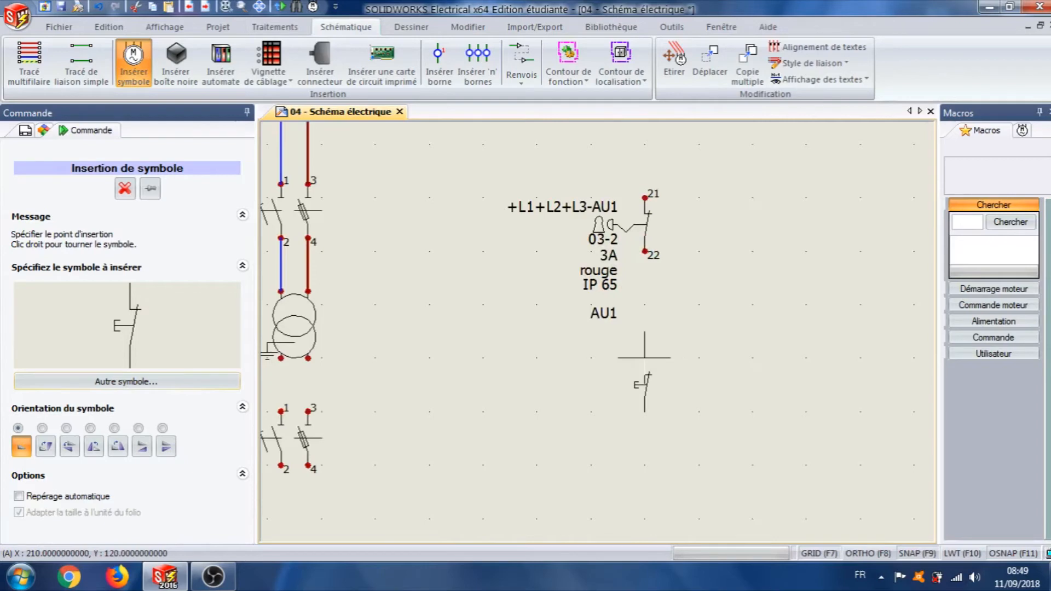
{"action": "left_click", "coordinate": [644, 358]}
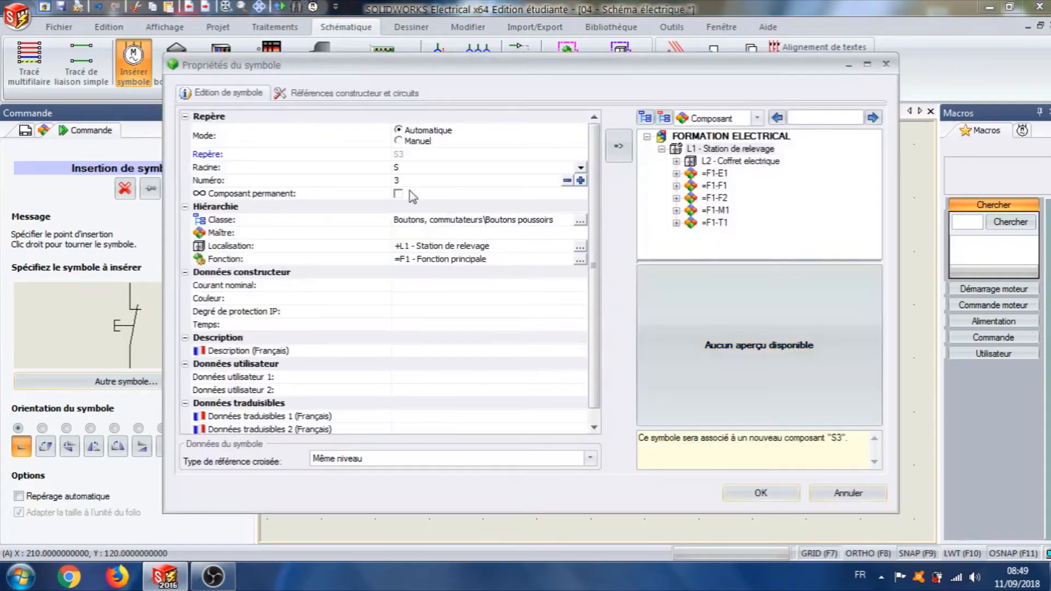
Step: Associate the NF push button with =F1-S1 under L3 - Porte coffret and set its user data 1 to S1
{"action": "left_click", "coordinate": [677, 161]}
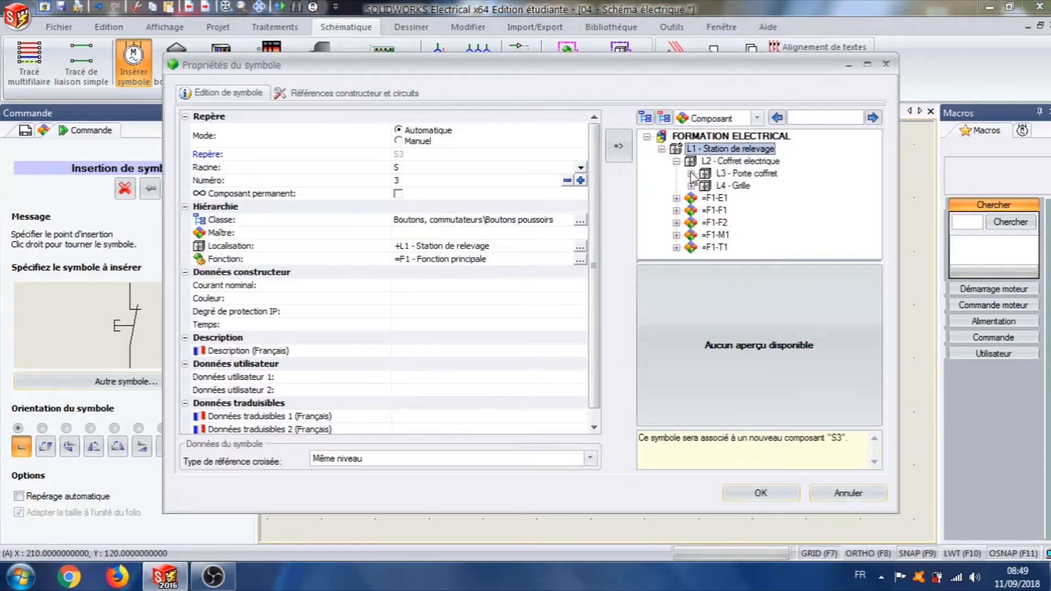
{"action": "left_click", "coordinate": [692, 174]}
{"action": "left_click", "coordinate": [744, 223]}
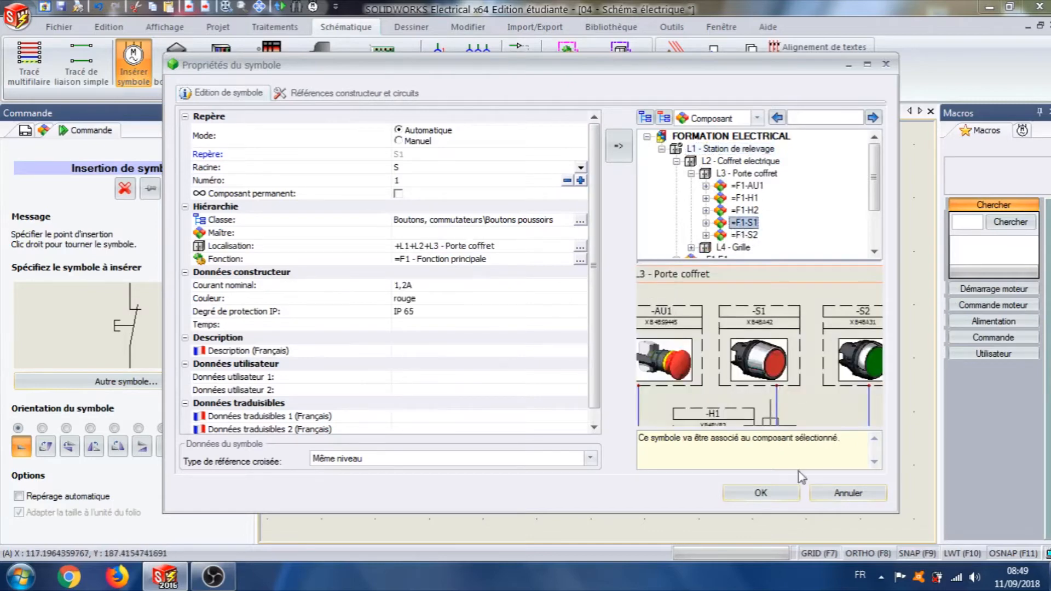
{"action": "left_click", "coordinate": [408, 378]}
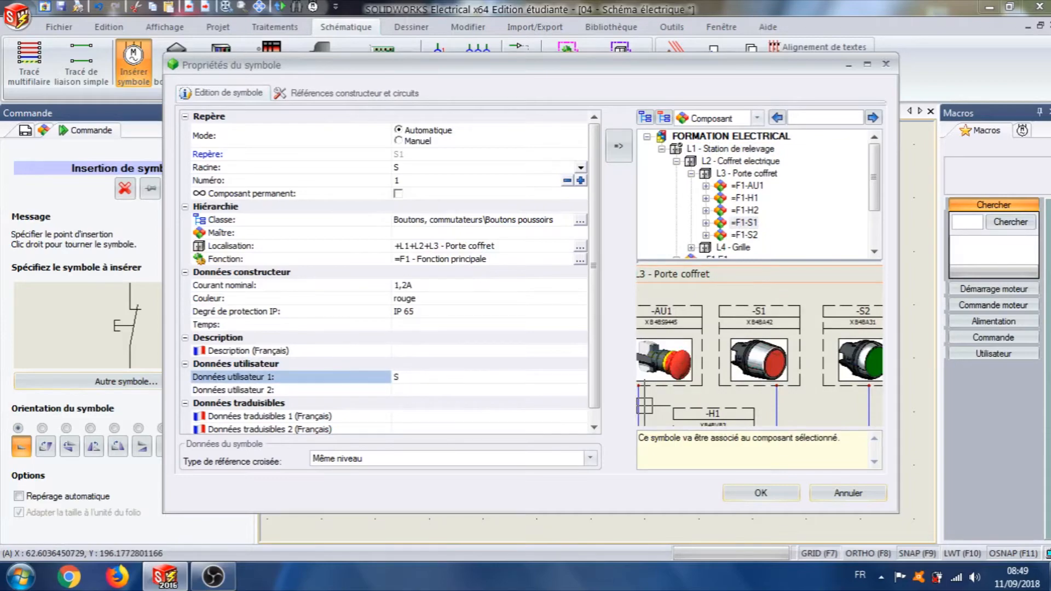
{"action": "left_click", "coordinate": [760, 493]}
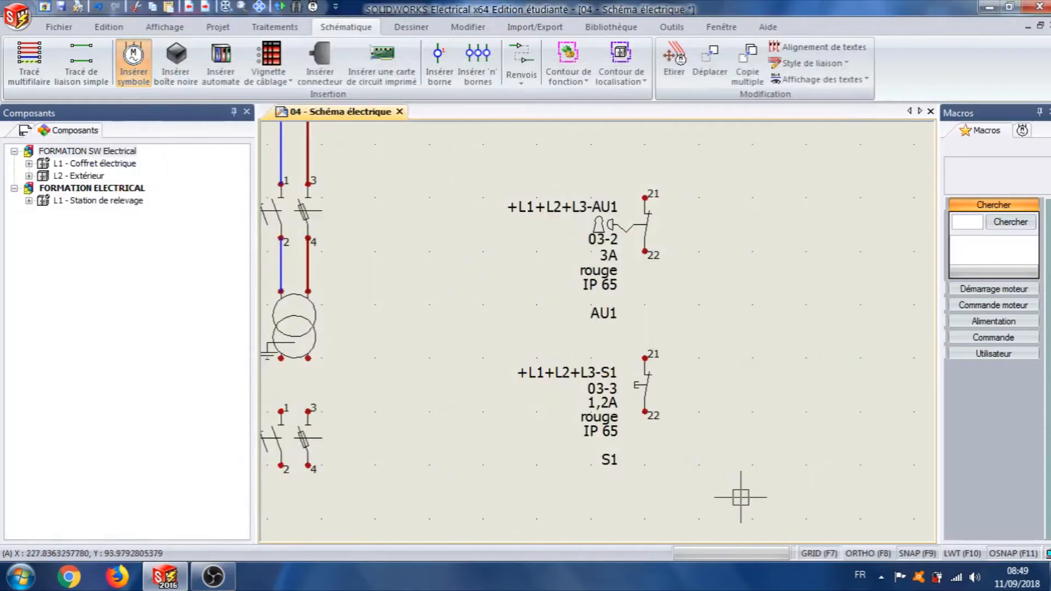
Step: Place a "Bouton NO" symbol from the Boutons poussoirs class directly below the S1 push button
{"action": "middle_click_drag", "start_coordinate": [747, 444], "coordinate": [707, 335]}
{"action": "scroll", "coordinate": [707, 334], "scroll_direction": "down", "scroll_amount": 1}
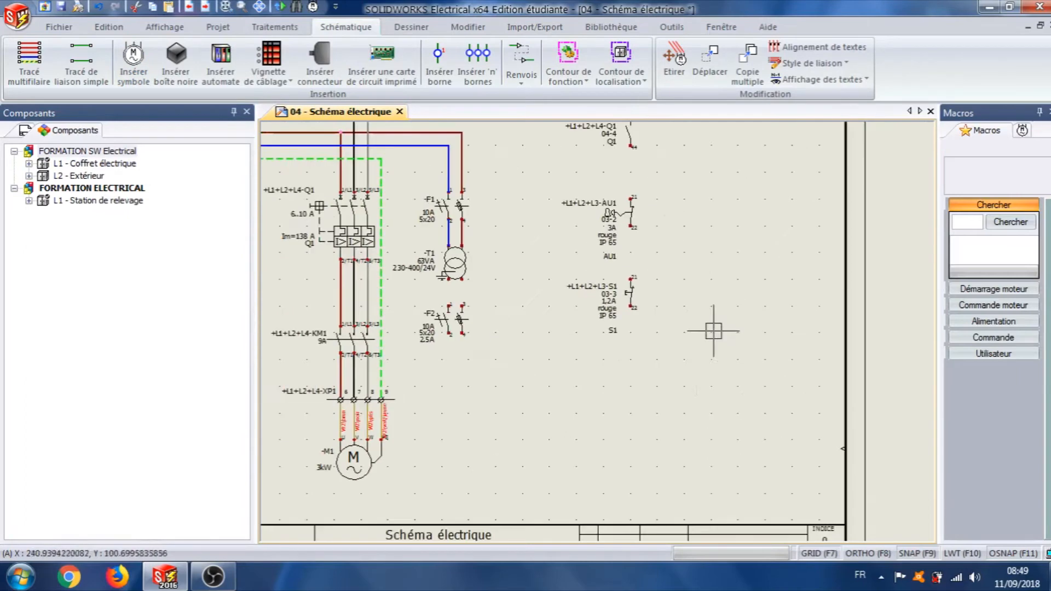
{"action": "left_click", "coordinate": [134, 61]}
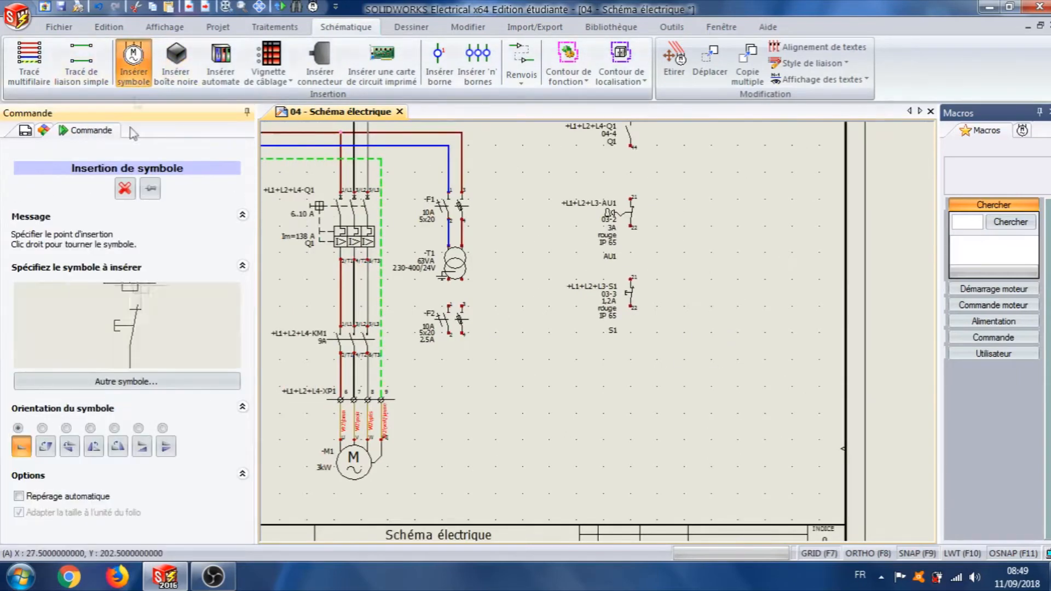
{"action": "left_click", "coordinate": [140, 382]}
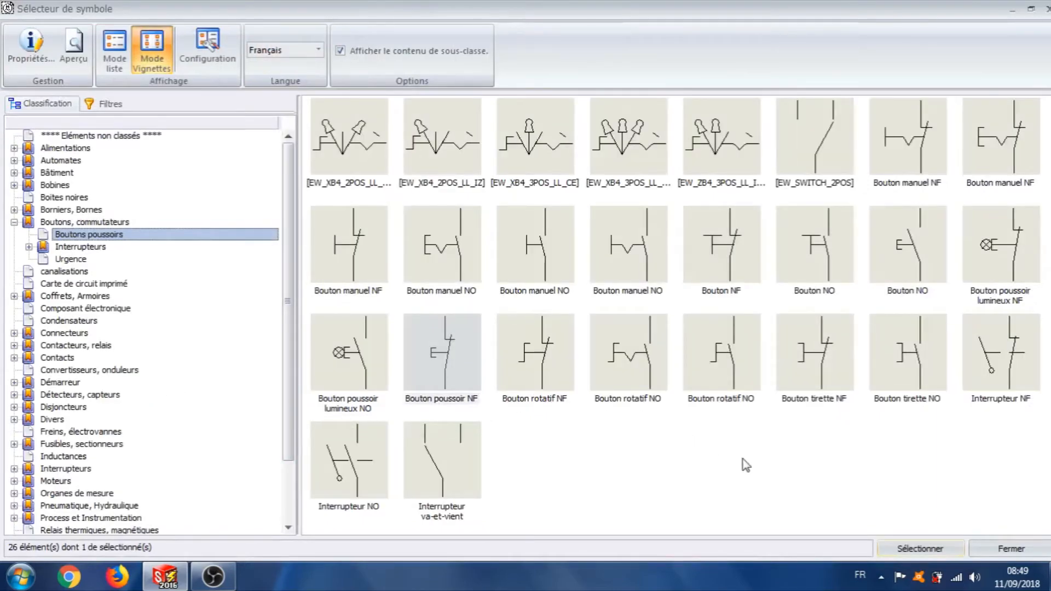
{"action": "left_click", "coordinate": [924, 242]}
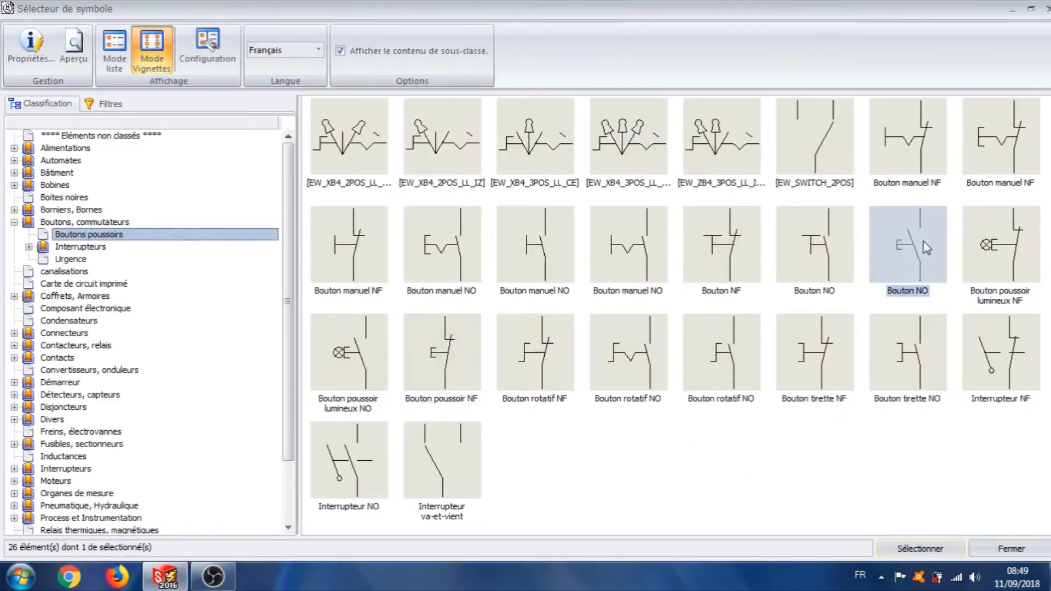
{"action": "left_click", "coordinate": [920, 548]}
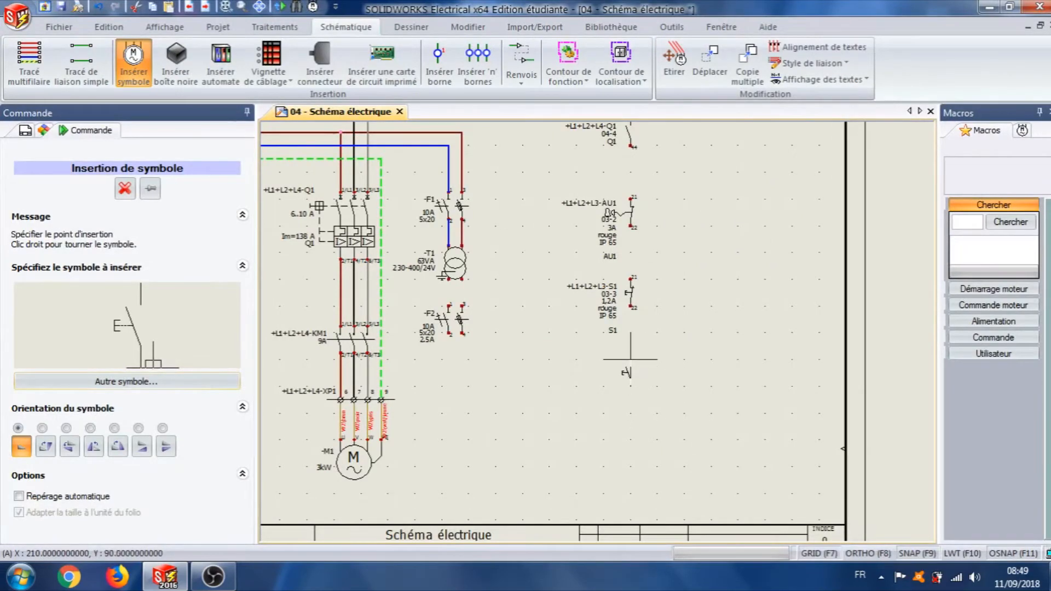
{"action": "left_click", "coordinate": [631, 359]}
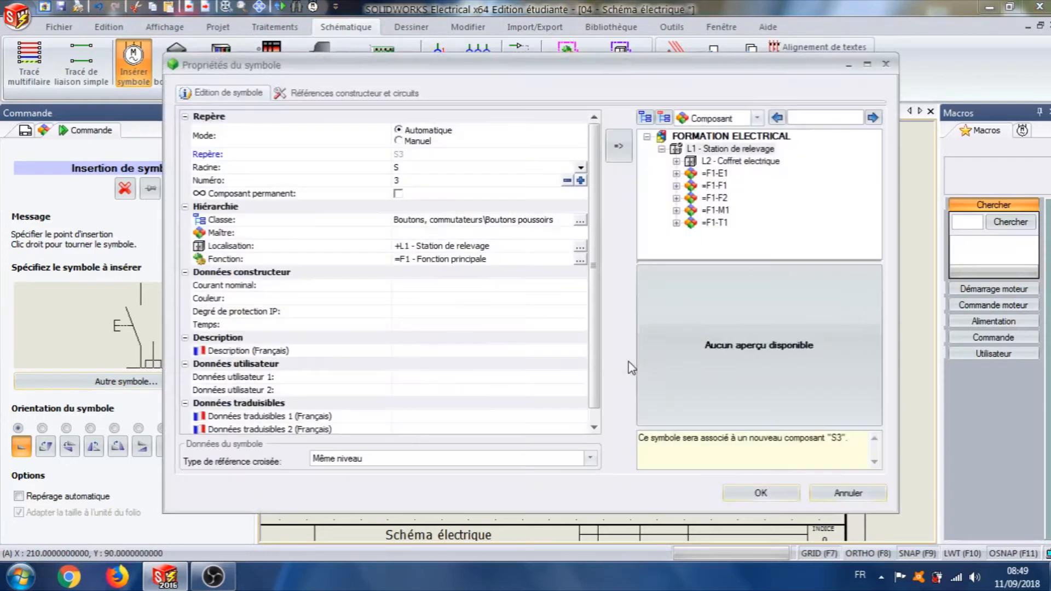
Step: Associate the NO button with =F1-S2 under L3 - Porte coffret and set its user data 1 to S2
{"action": "left_click", "coordinate": [676, 161]}
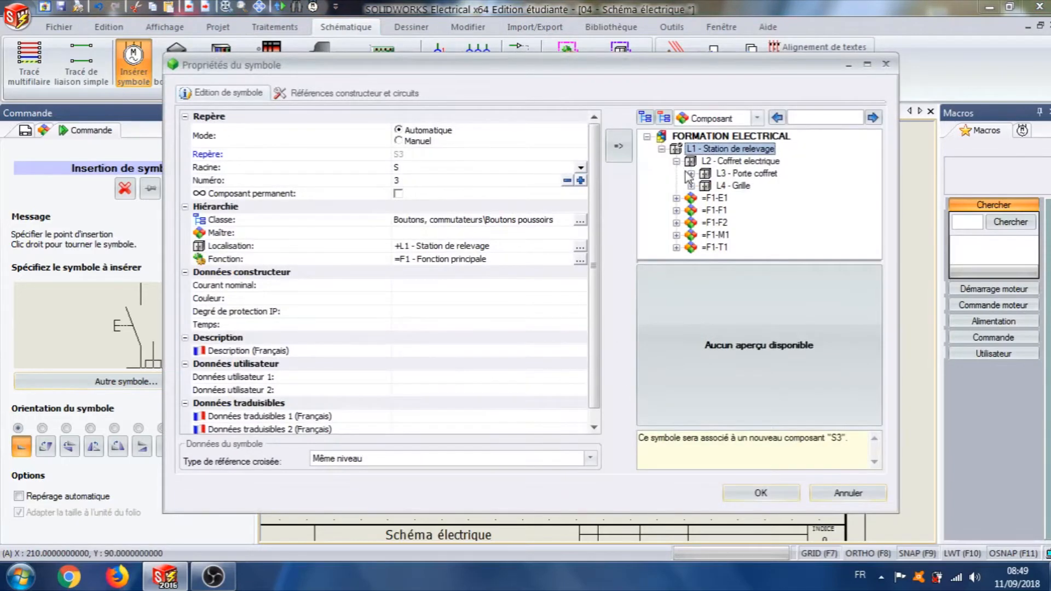
{"action": "left_click", "coordinate": [689, 174]}
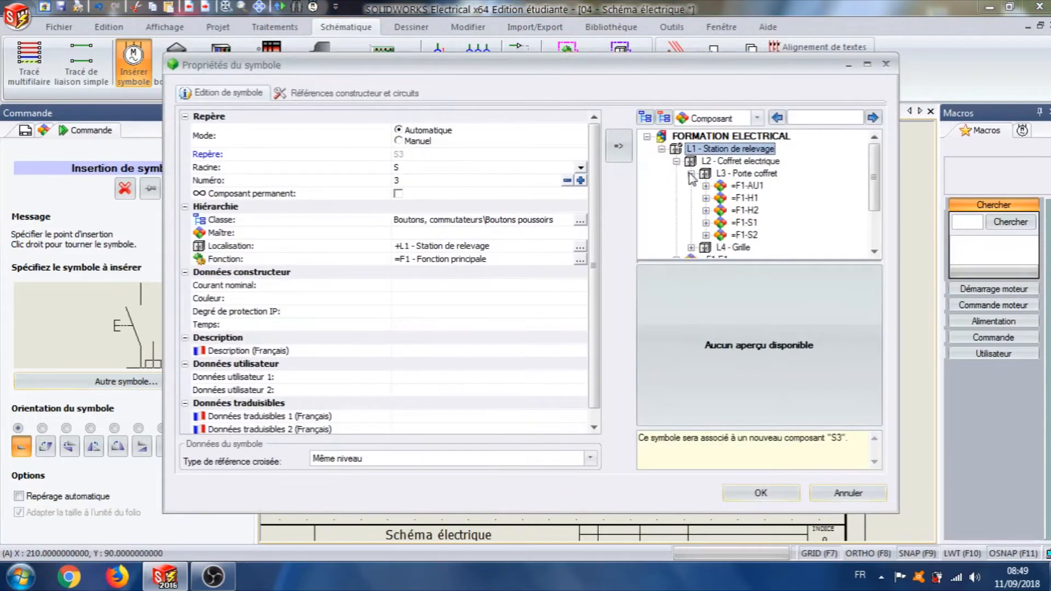
{"action": "left_click", "coordinate": [724, 237]}
{"action": "left_click", "coordinate": [419, 378]}
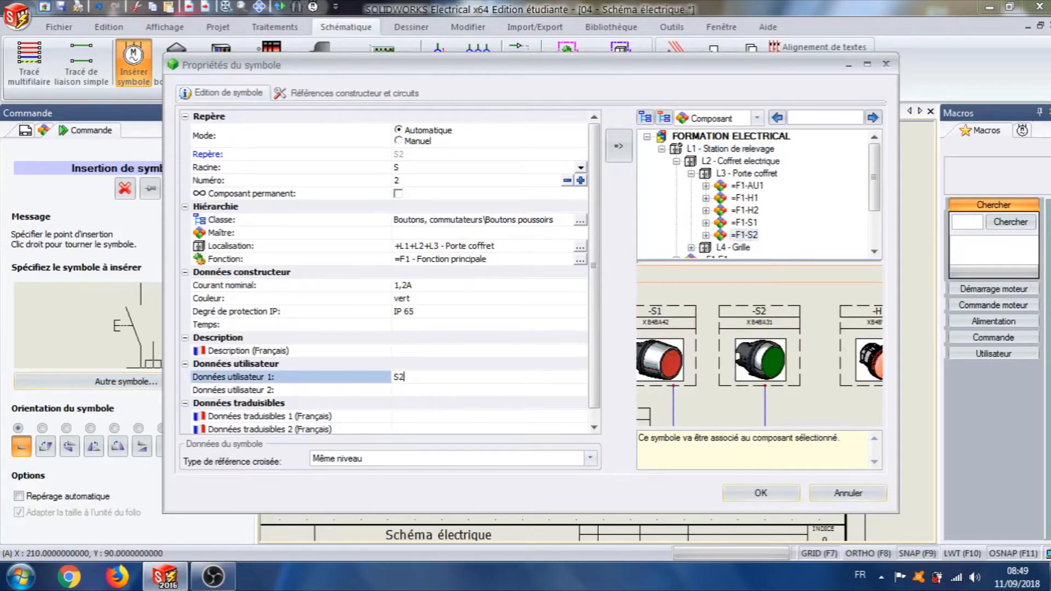
{"action": "left_click", "coordinate": [761, 493]}
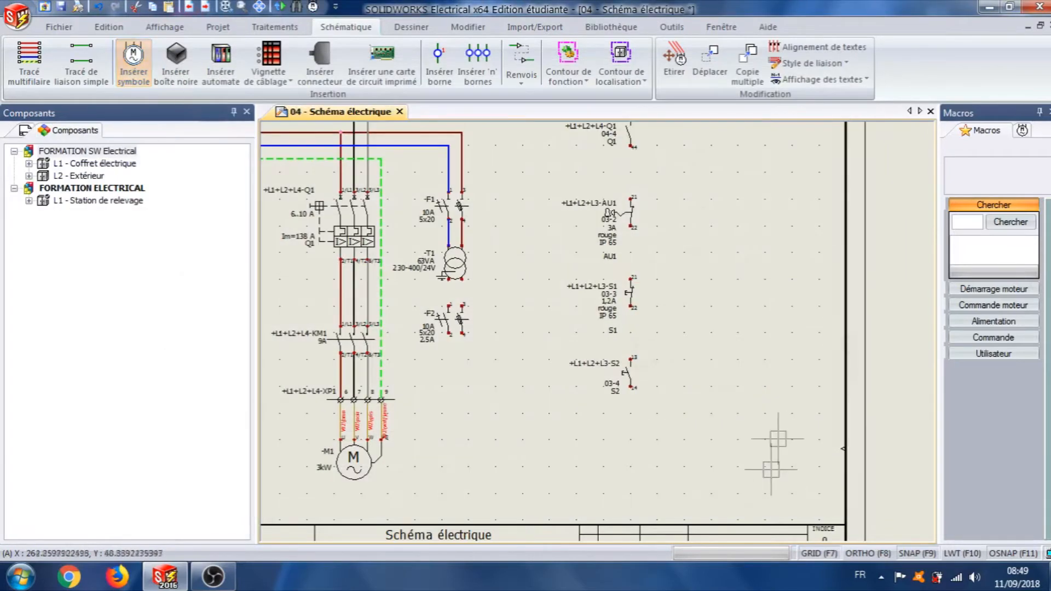
Step: Place a "Contact instantané NO" symbol from the Contacts class to the right of the S2 button, level with it
{"action": "left_click", "coordinate": [130, 72]}
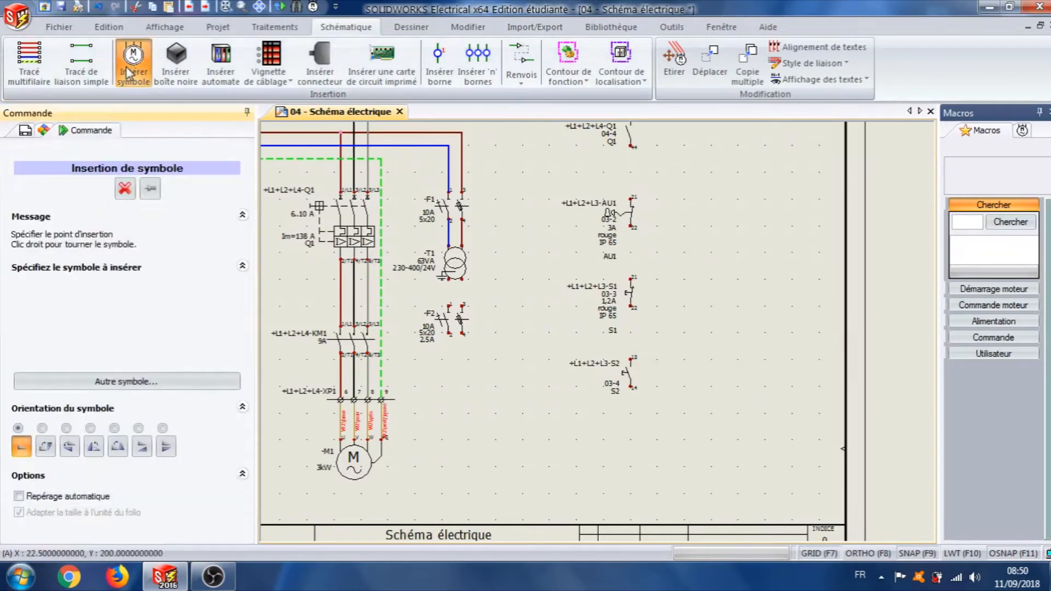
{"action": "left_click", "coordinate": [131, 390]}
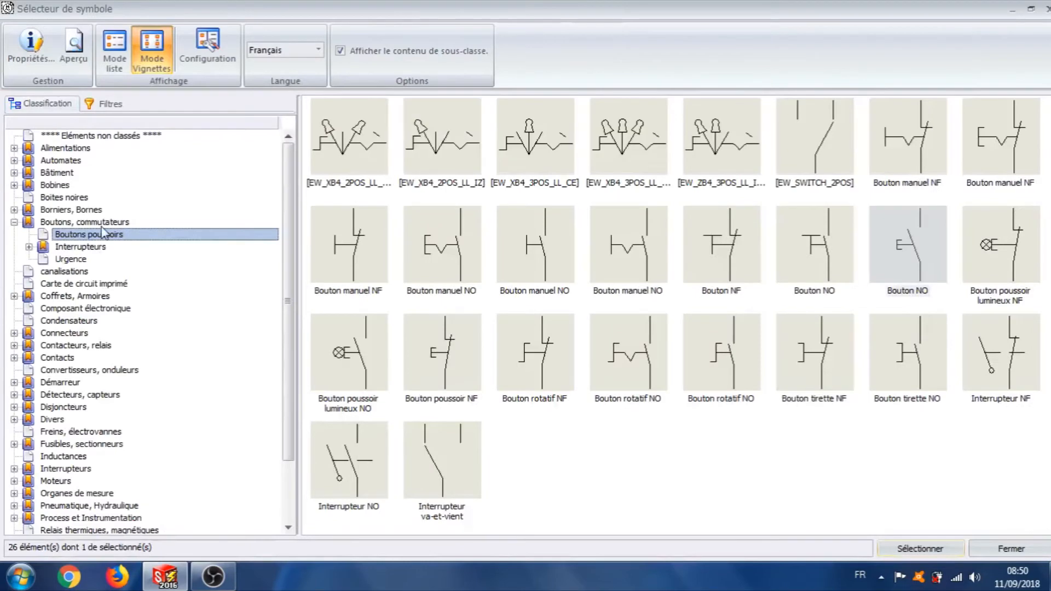
{"action": "left_click", "coordinate": [65, 359]}
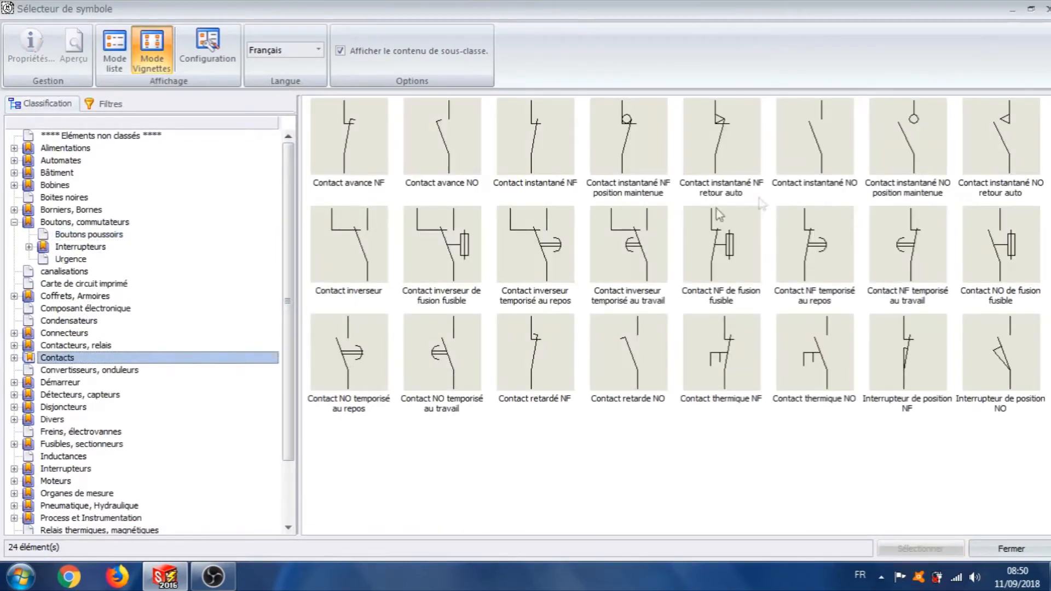
{"action": "left_click", "coordinate": [829, 127]}
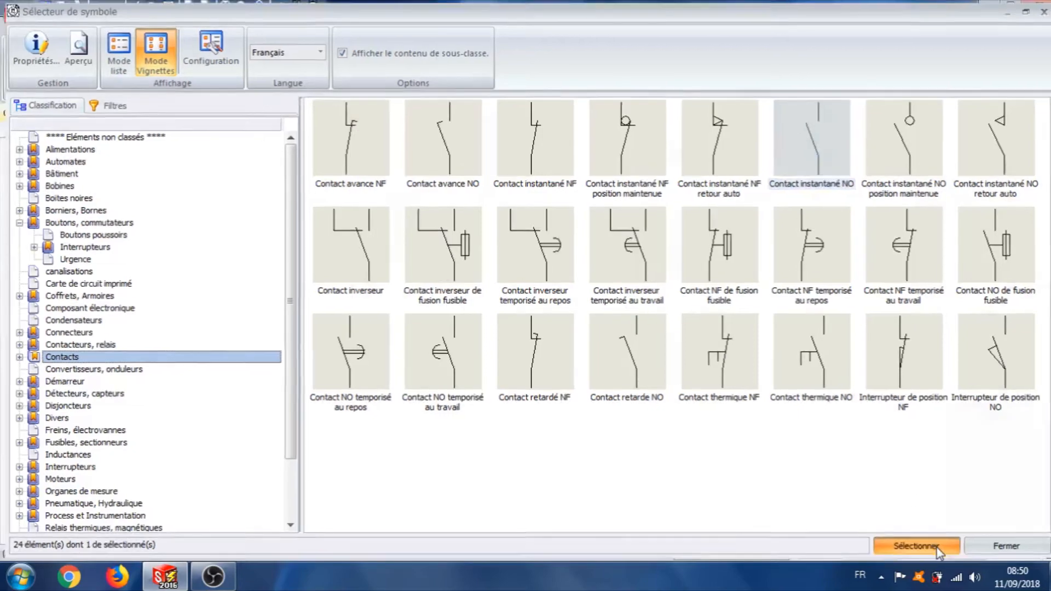
{"action": "left_click", "coordinate": [924, 548]}
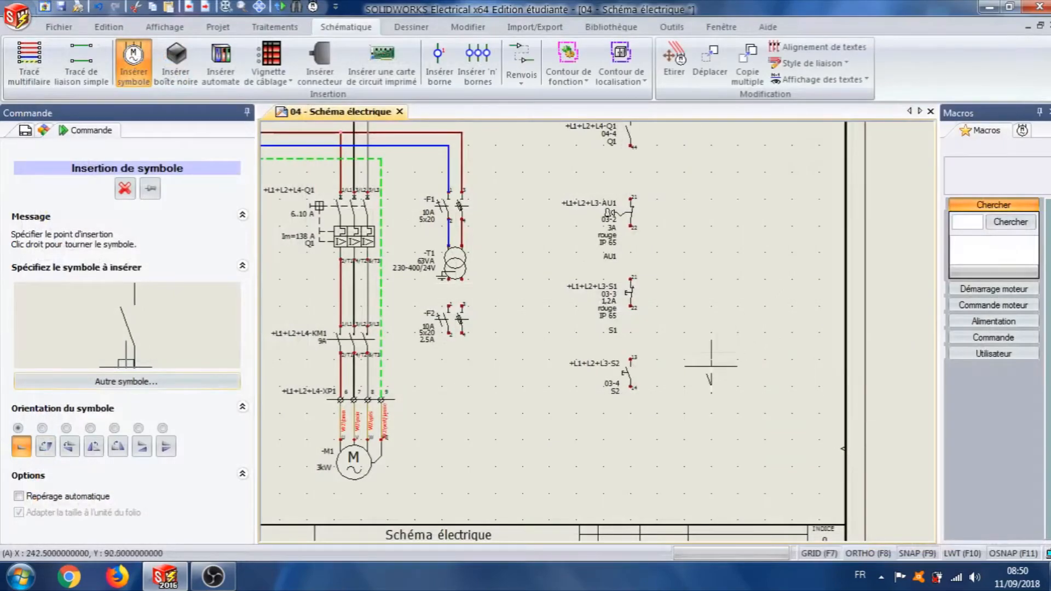
{"action": "left_click", "coordinate": [711, 360]}
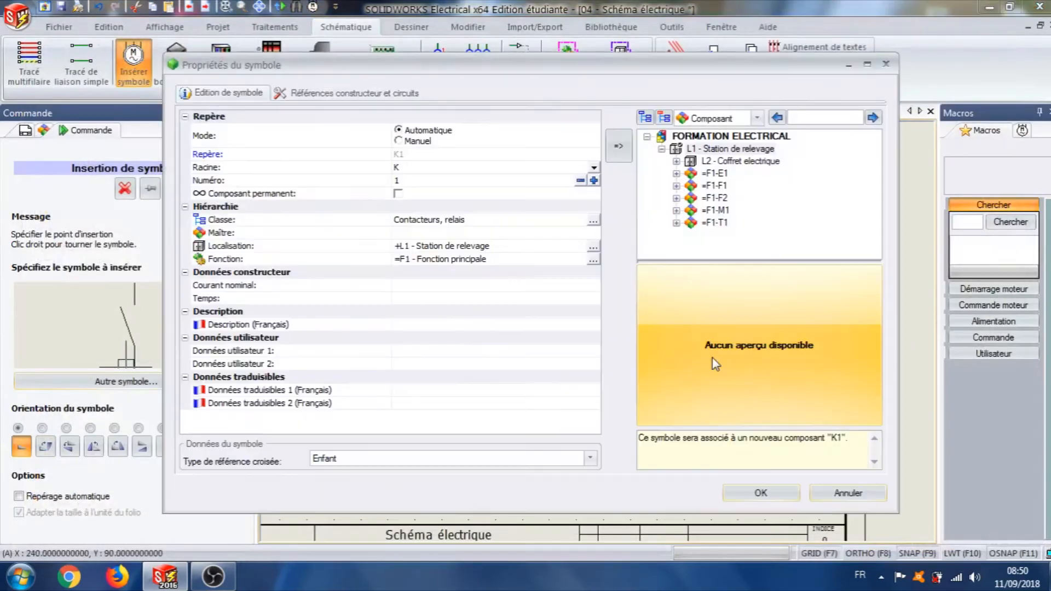
Step: Associate the contact with contactor =F1-KM1 under L2 - Coffret electrique, L4 - Grille, and set its user data 1 to KM1
{"action": "left_click", "coordinate": [676, 161]}
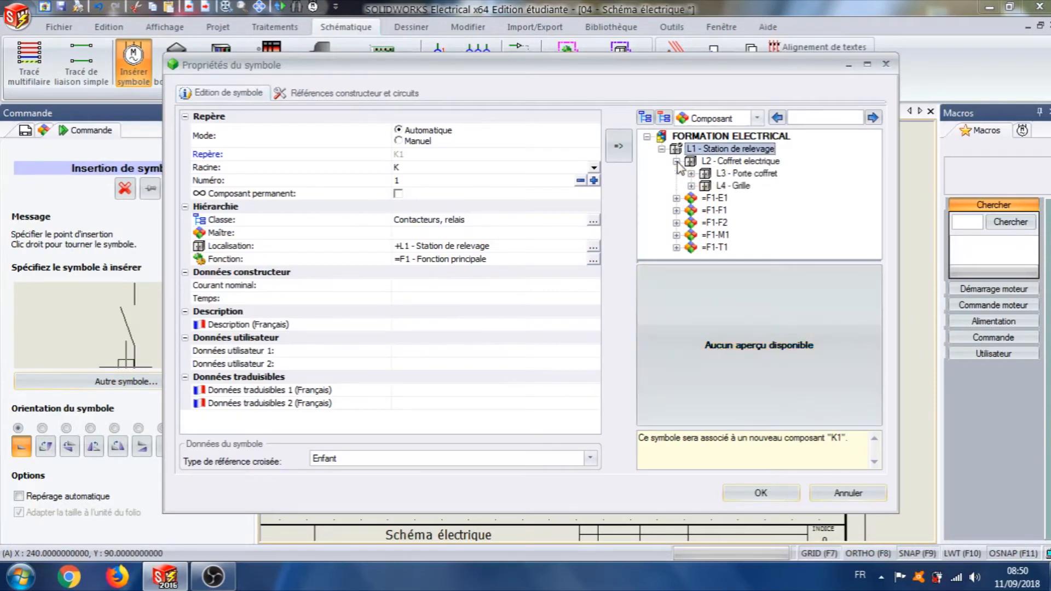
{"action": "left_click", "coordinate": [691, 187]}
{"action": "left_click", "coordinate": [740, 201]}
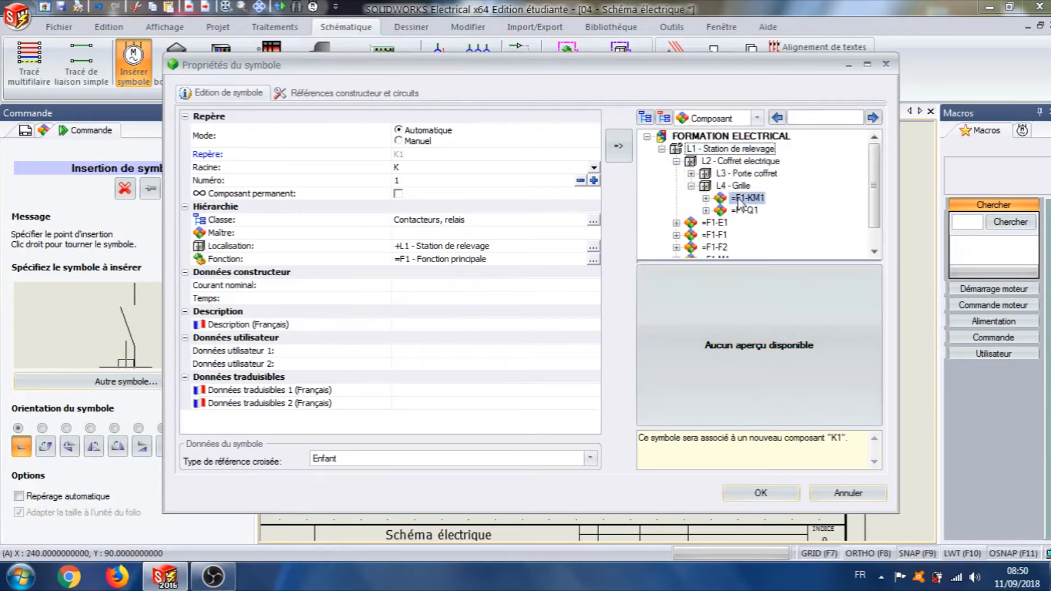
{"action": "left_click", "coordinate": [412, 349]}
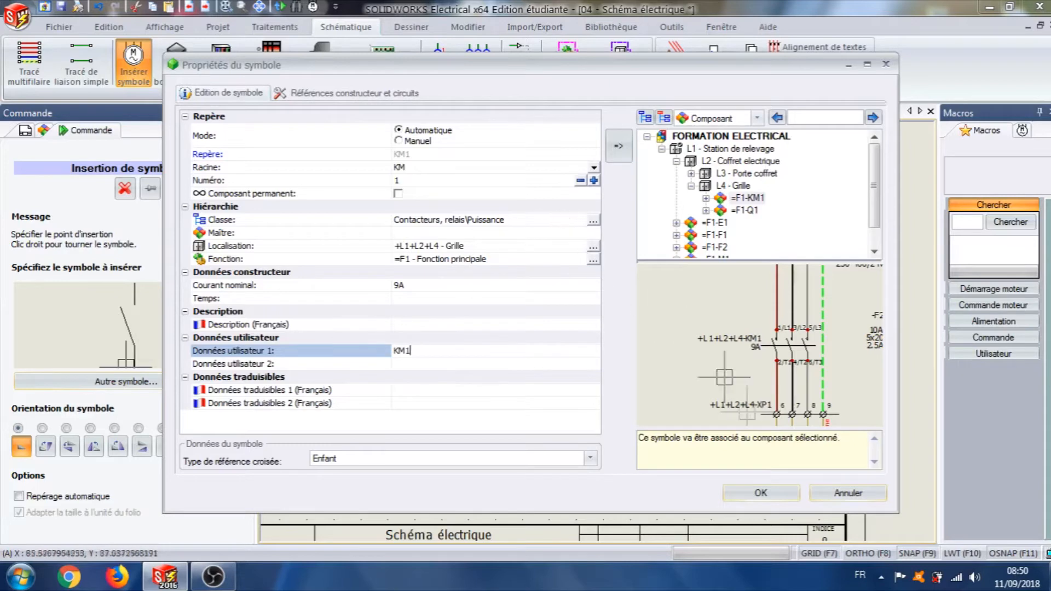
{"action": "left_click", "coordinate": [761, 492]}
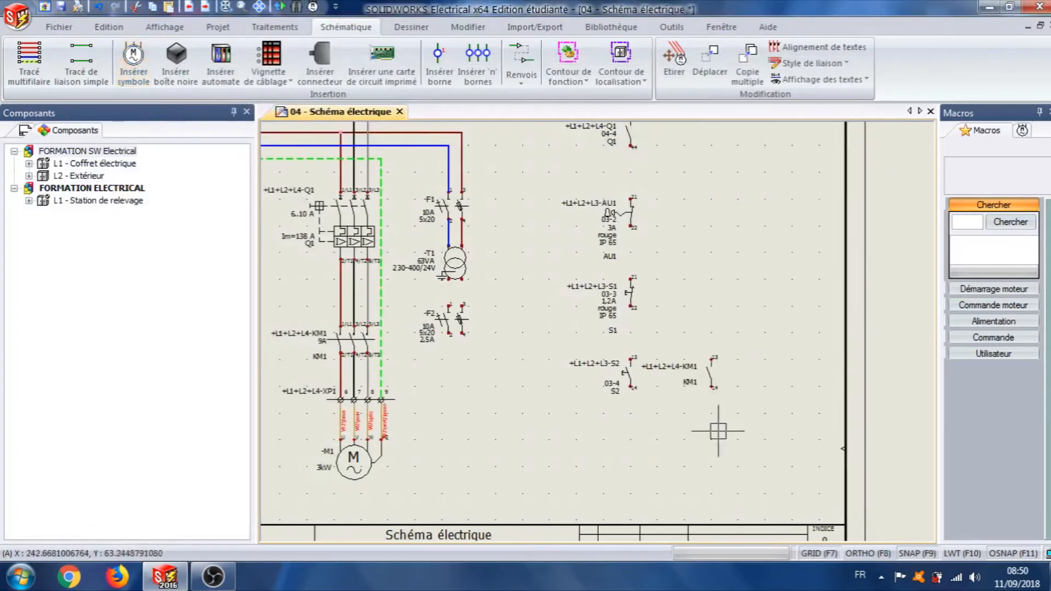
Step: Place a "Bobine instantanée" symbol from the Bobines class directly below the S2 push button
{"action": "key", "text": "Escape"}
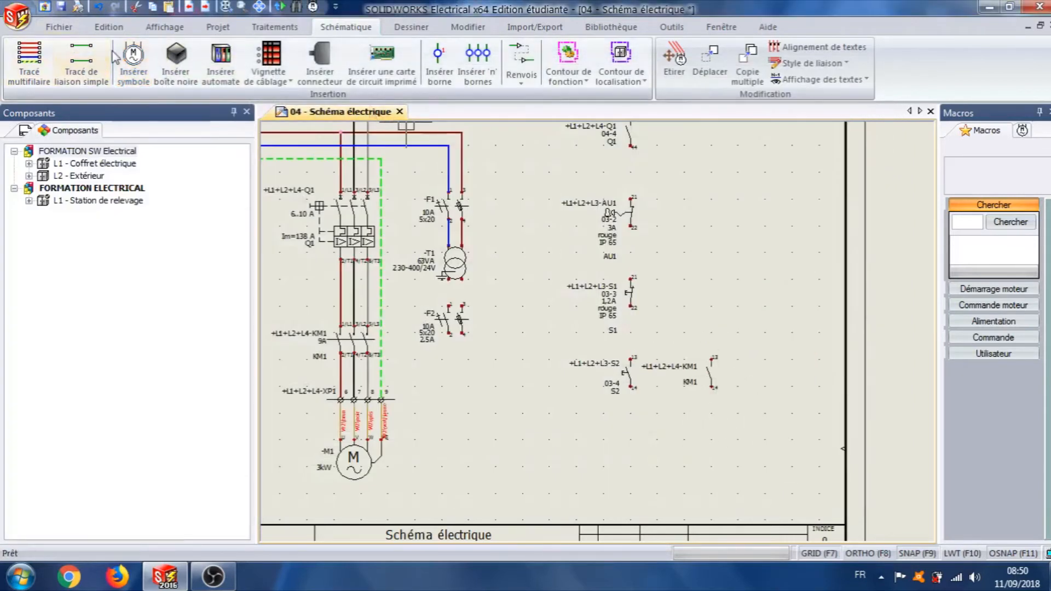
{"action": "left_click", "coordinate": [133, 61]}
{"action": "left_click", "coordinate": [158, 381]}
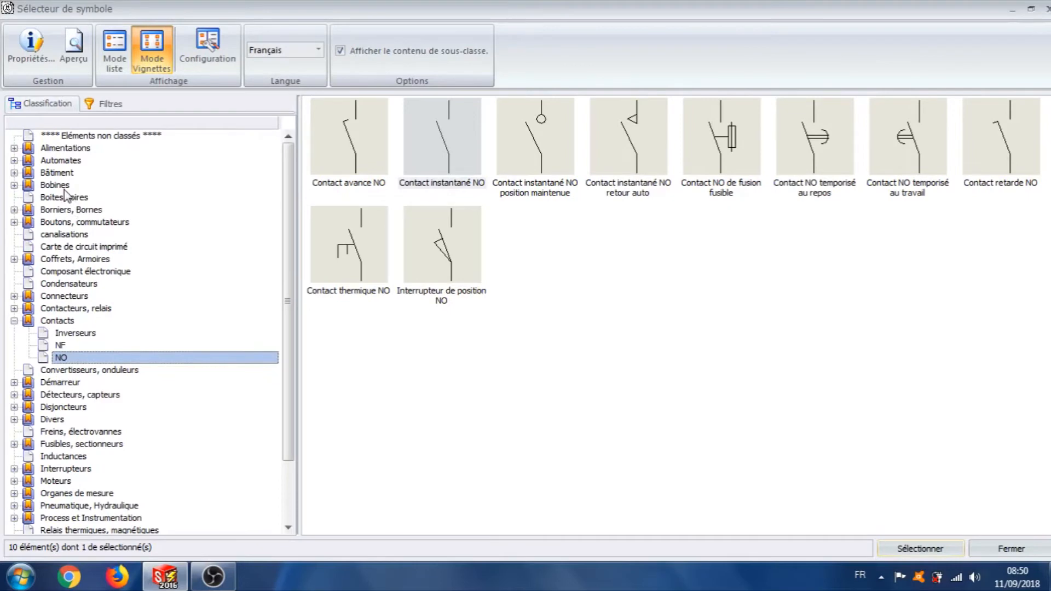
{"action": "left_click", "coordinate": [60, 185]}
{"action": "left_click", "coordinate": [569, 244]}
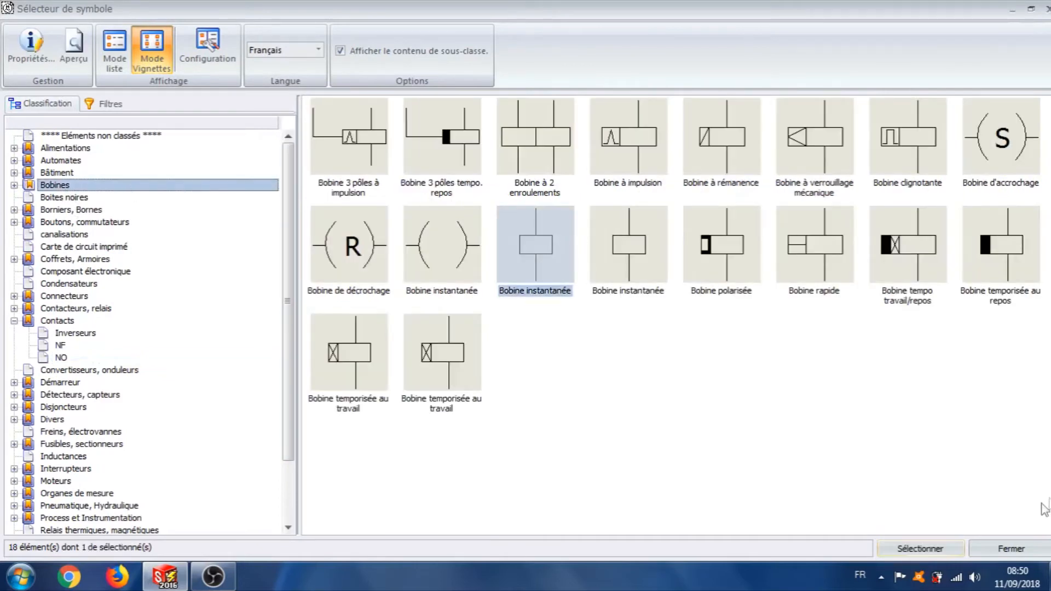
{"action": "left_click", "coordinate": [930, 548]}
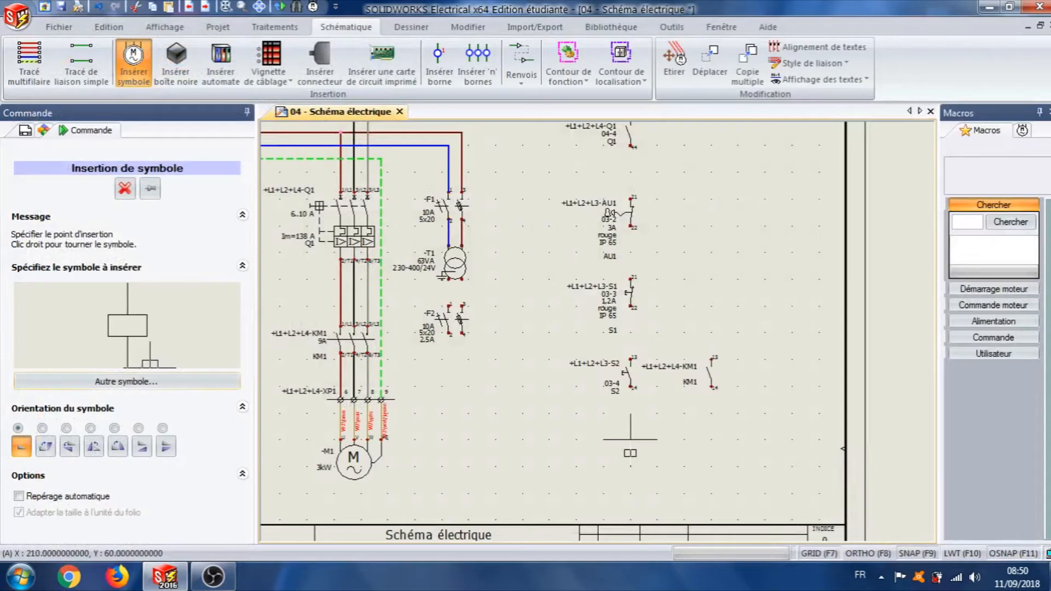
{"action": "left_click", "coordinate": [631, 415]}
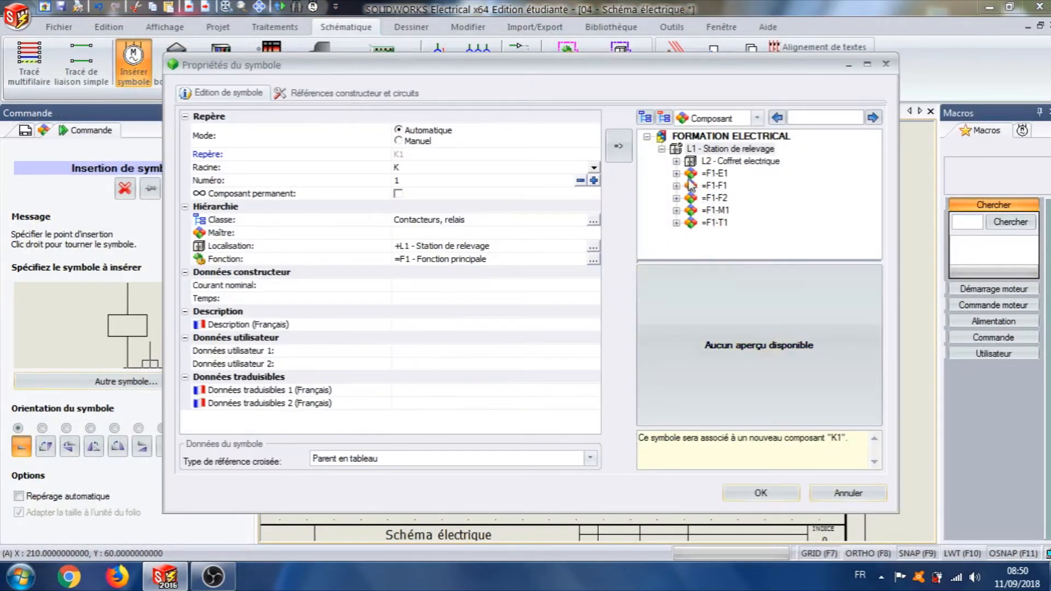
Step: Associate the coil with contactor =F1-KM1 under L2 - Coffret electrique, L4 - Grille
{"action": "left_click", "coordinate": [677, 161]}
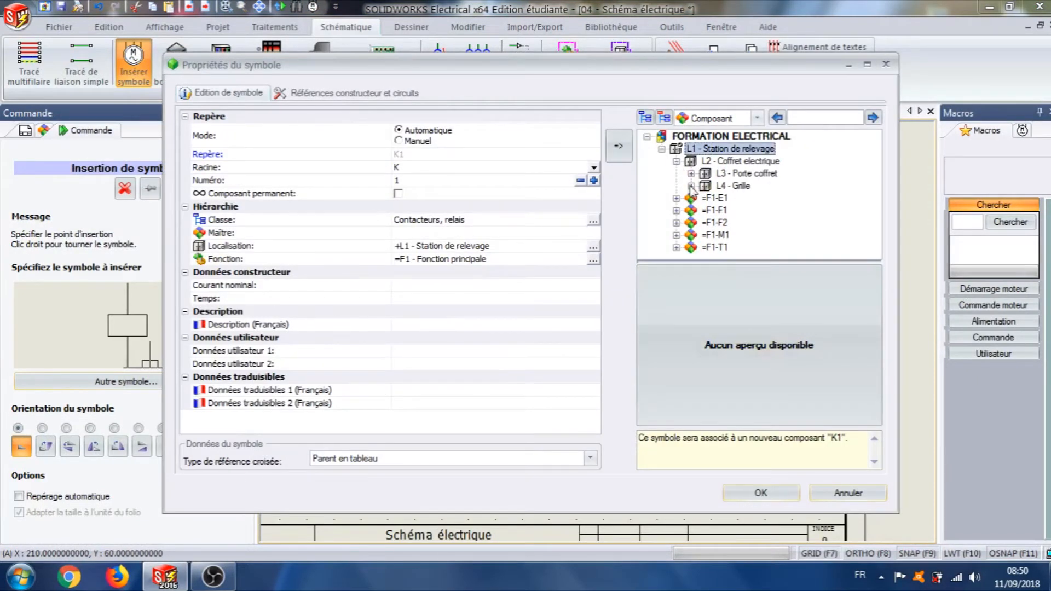
{"action": "left_click", "coordinate": [691, 186]}
{"action": "left_click", "coordinate": [731, 199]}
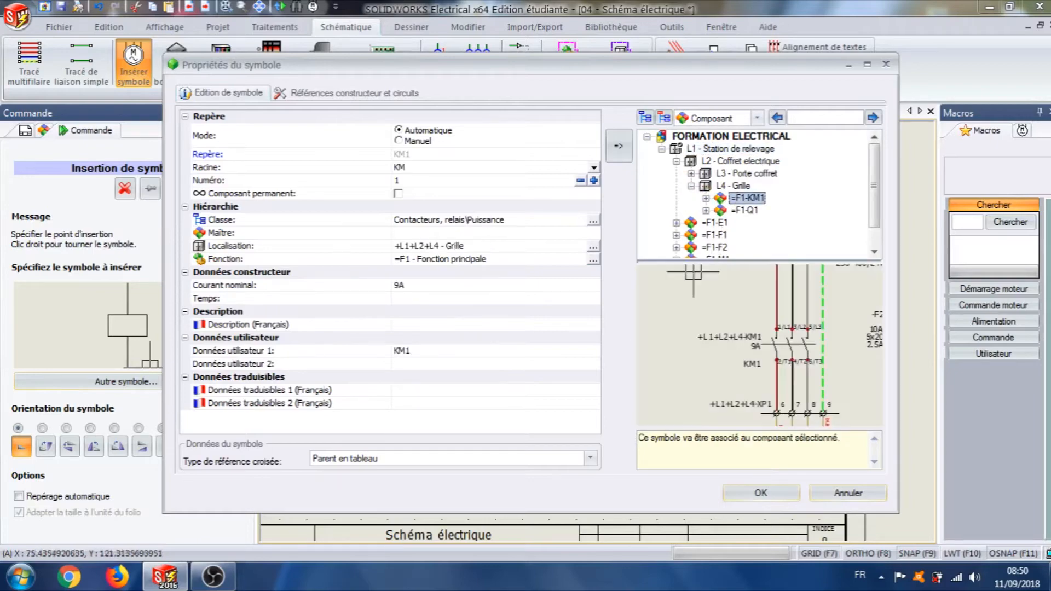
{"action": "left_click", "coordinate": [761, 493]}
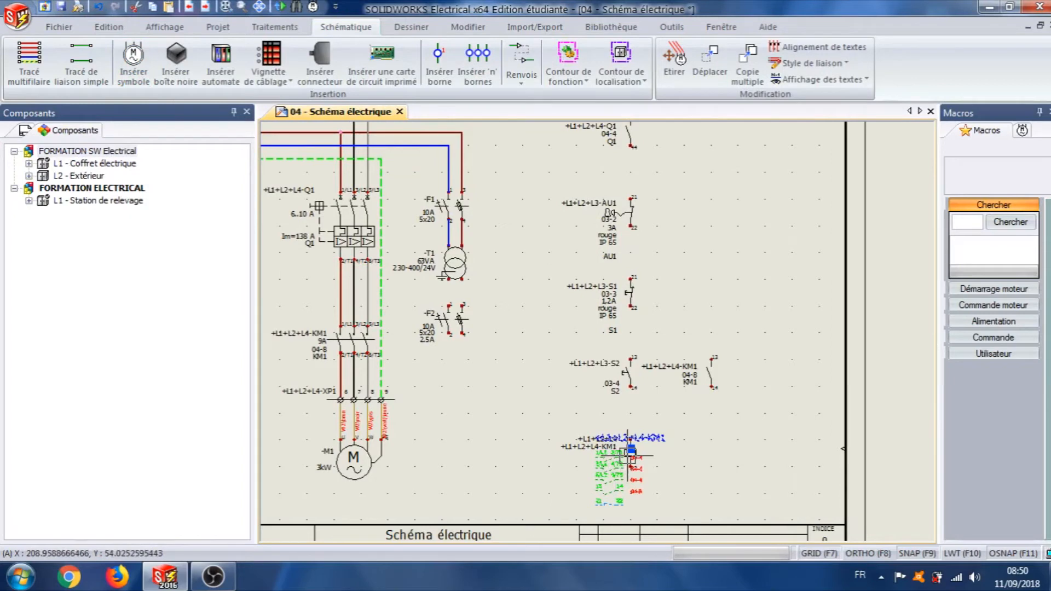
Step: Move the KM1 contact cross-reference table off the coil to the free area on its left, slightly higher than the coil
{"action": "left_click", "coordinate": [532, 448]}
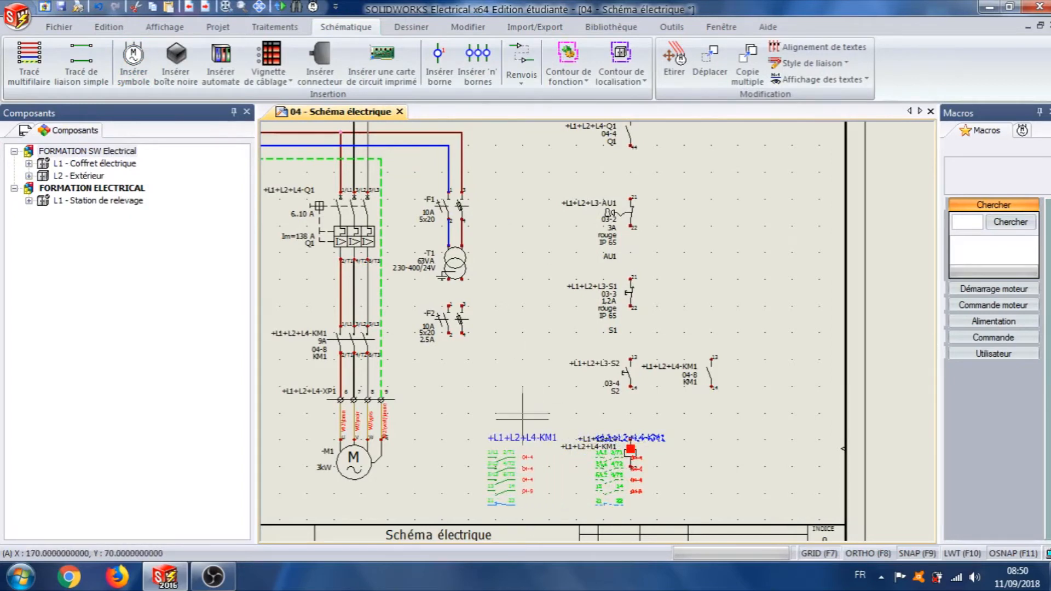
{"action": "left_click", "coordinate": [529, 419]}
{"action": "left_click", "coordinate": [530, 448]}
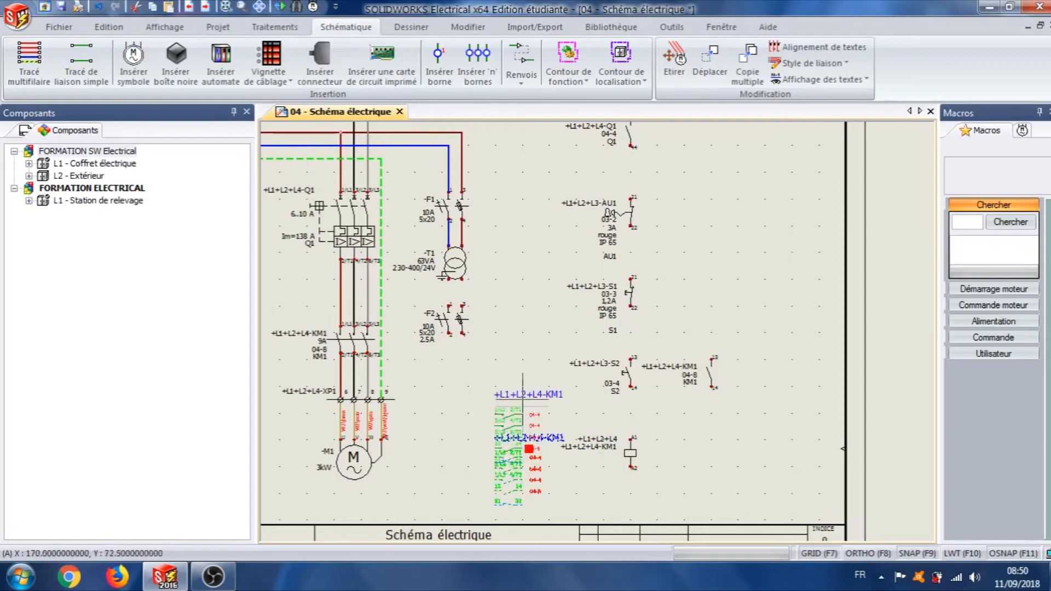
{"action": "left_click", "coordinate": [528, 406]}
{"action": "key", "text": "Escape"}
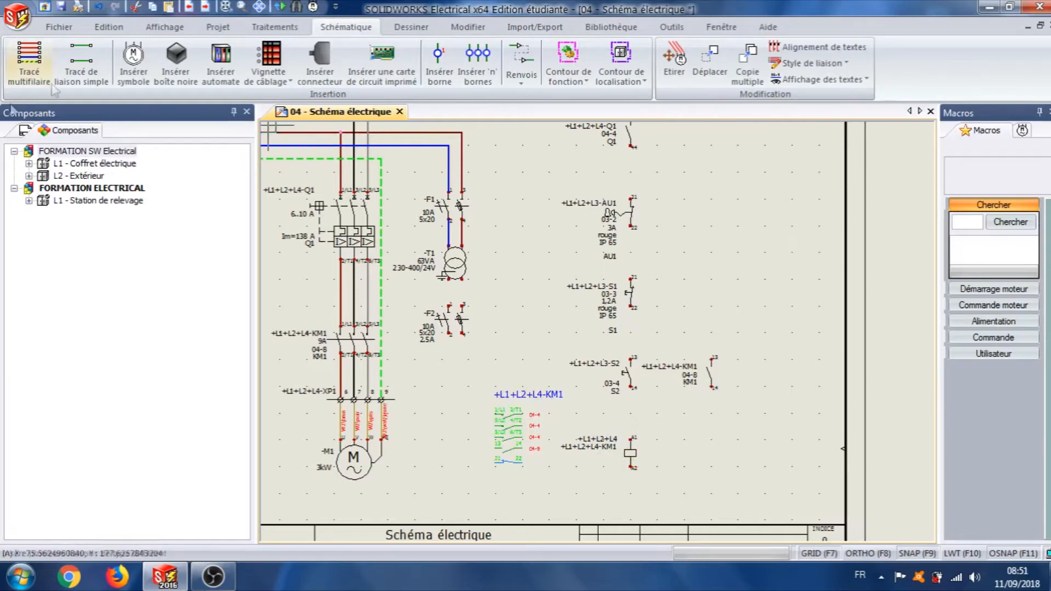
Step: Place a "Voyant" symbol from the Signalisation, alarme class below the KM1 holding contact, level with the coil
{"action": "left_click", "coordinate": [133, 61]}
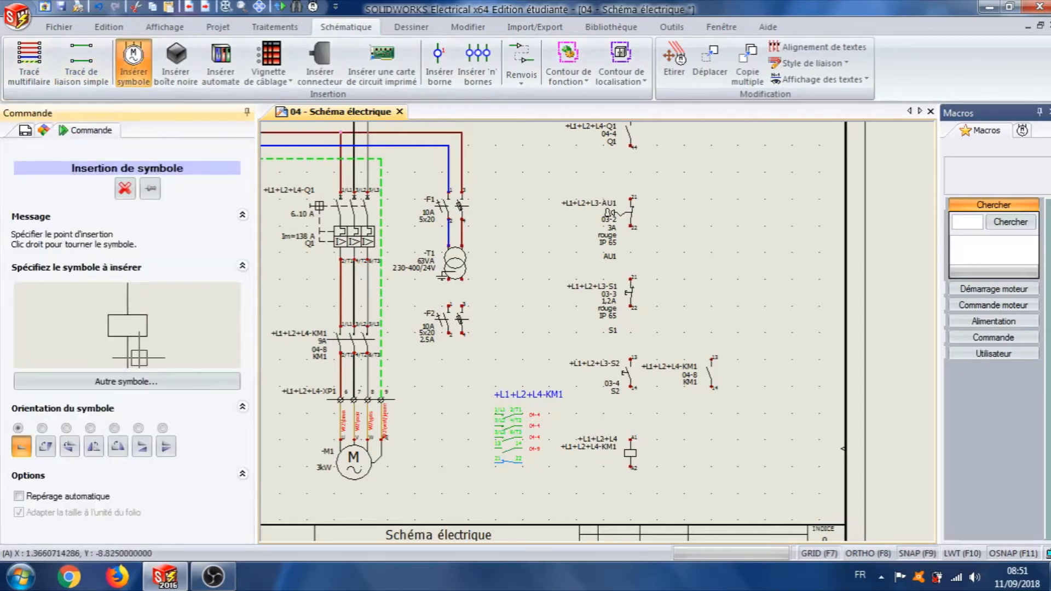
{"action": "left_click", "coordinate": [126, 381]}
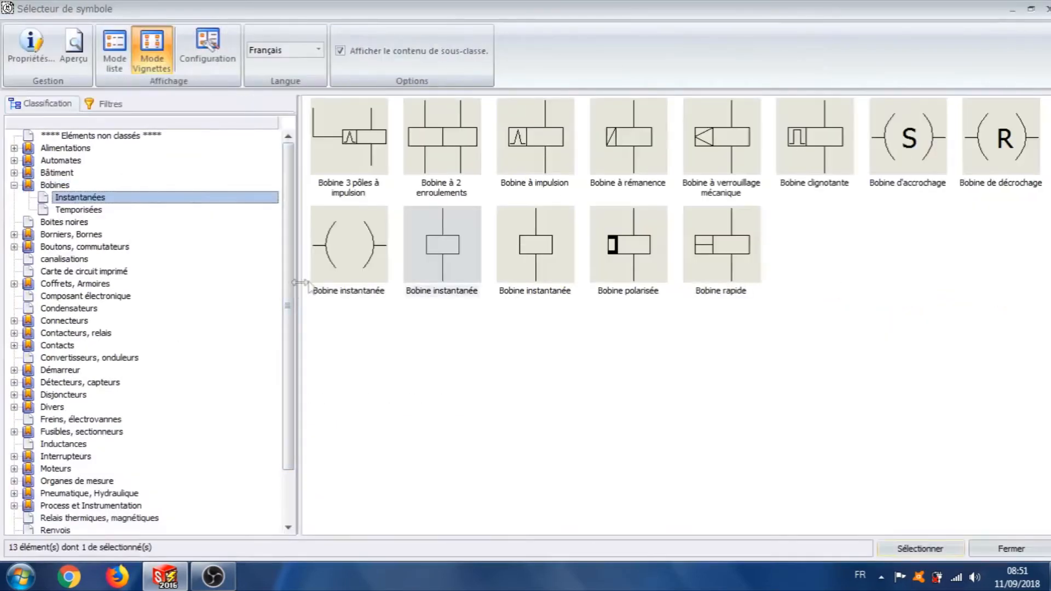
{"action": "scroll", "coordinate": [164, 383], "scroll_direction": "down", "scroll_amount": 2}
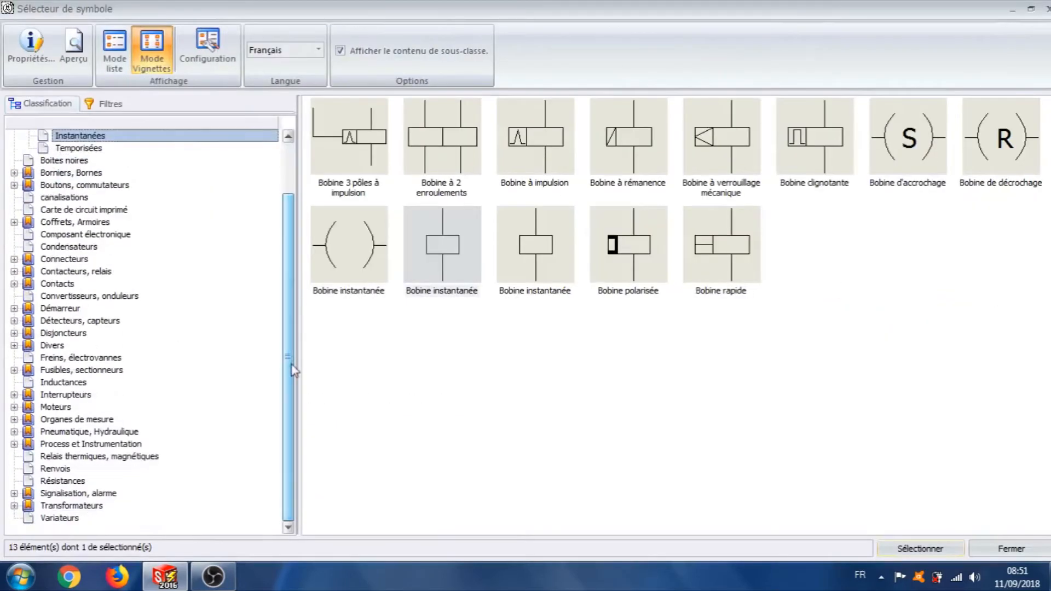
{"action": "left_click", "coordinate": [61, 494]}
{"action": "left_click", "coordinate": [628, 245]}
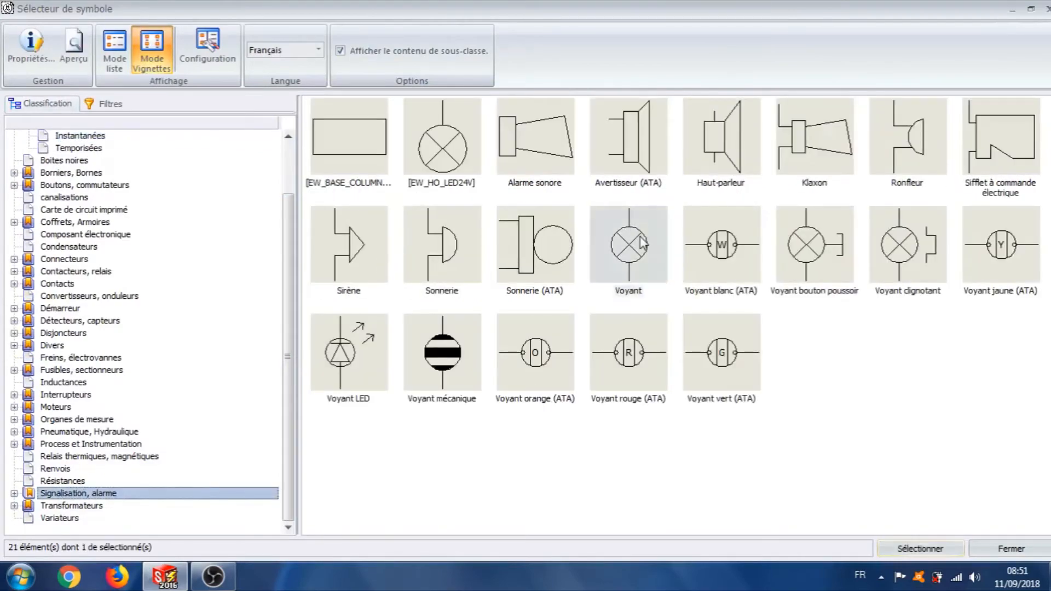
{"action": "left_click", "coordinate": [921, 548]}
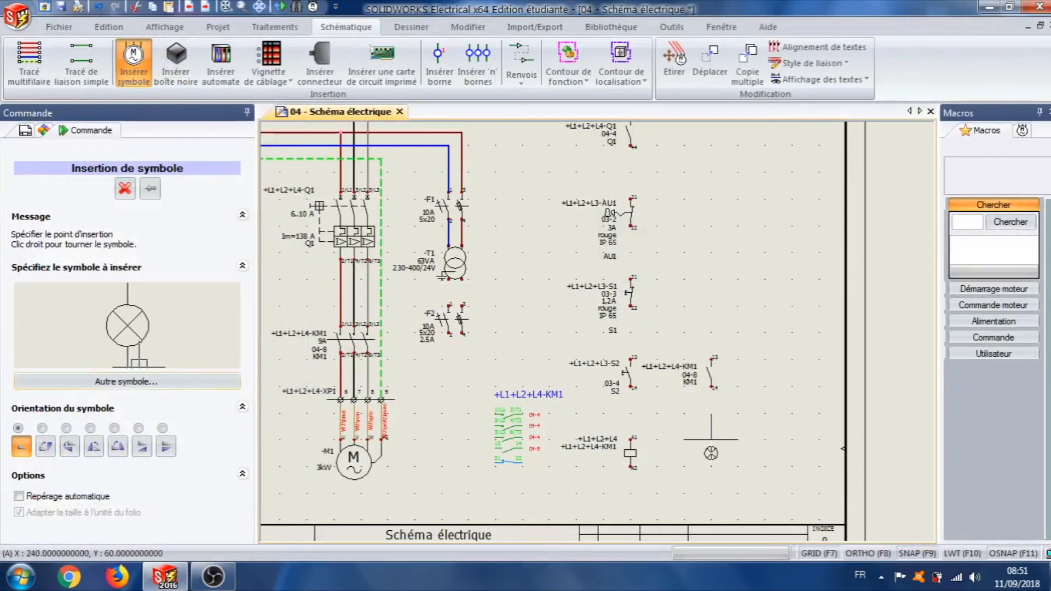
{"action": "left_click", "coordinate": [711, 440]}
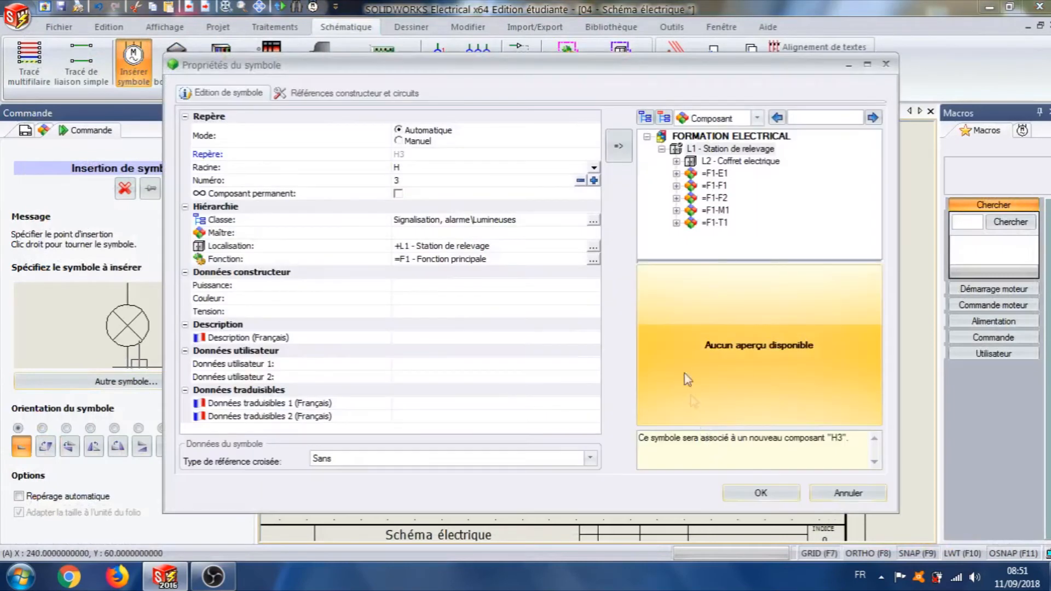
Step: Associate the indicator lamp with =F1-H1 under L3 - Porte coffret and set its user data 1 to H1
{"action": "left_click", "coordinate": [676, 161]}
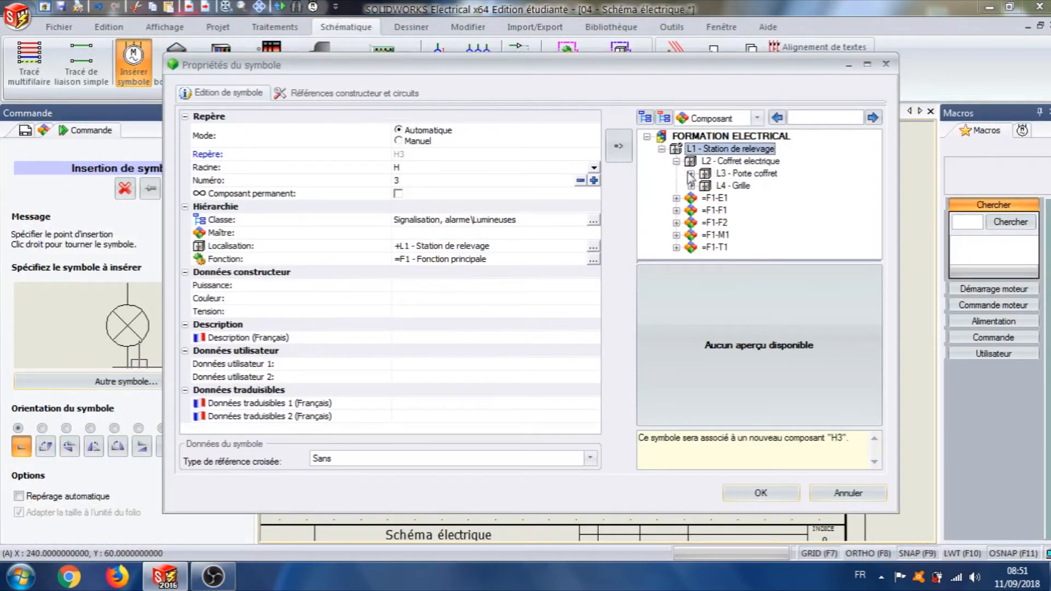
{"action": "left_click", "coordinate": [691, 173]}
{"action": "left_click", "coordinate": [757, 199]}
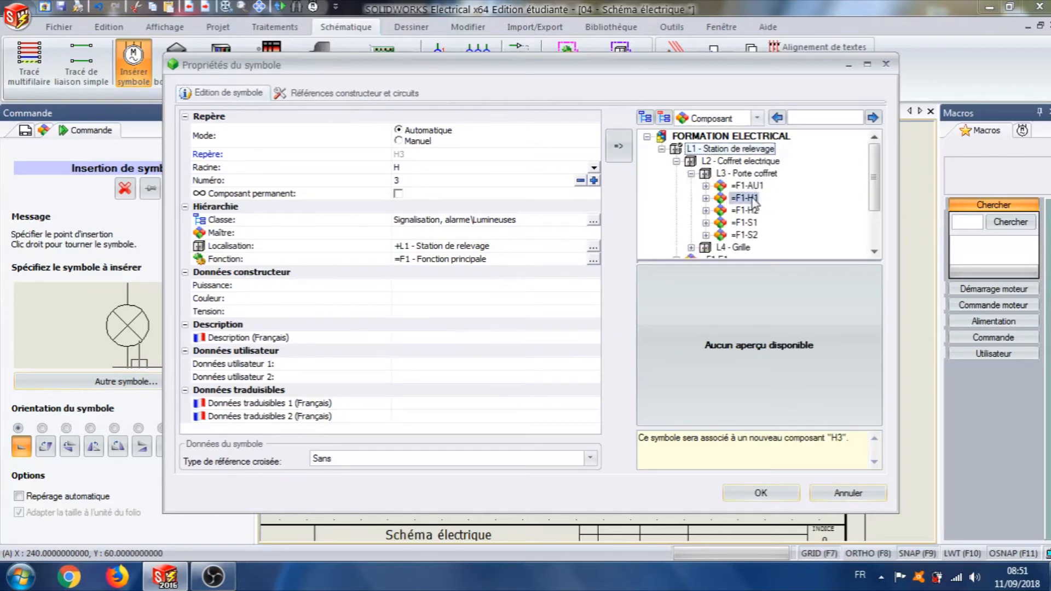
{"action": "left_click", "coordinate": [417, 363]}
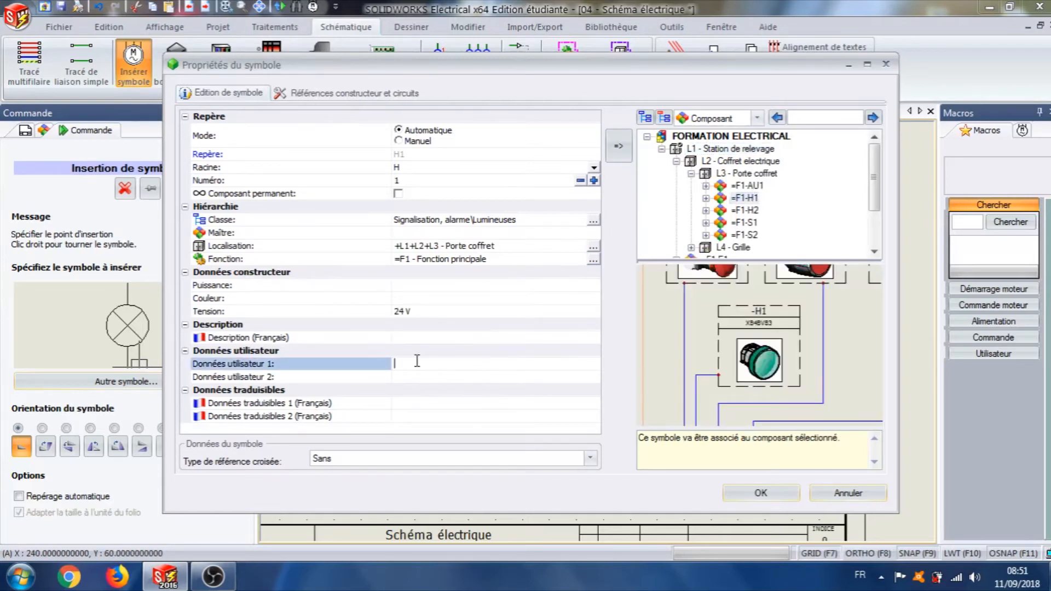
{"action": "left_click", "coordinate": [761, 493]}
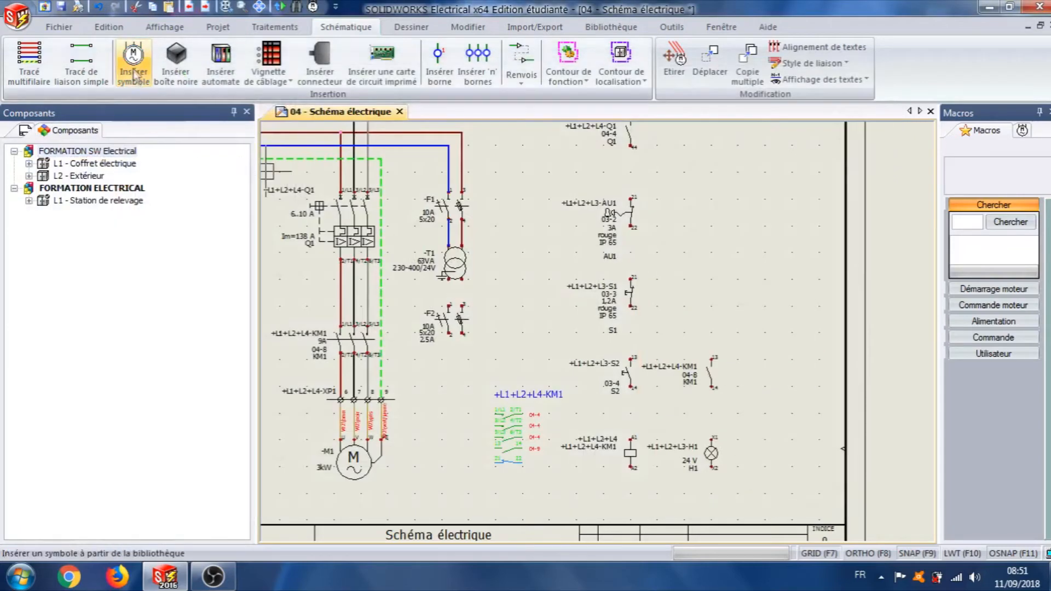
Step: Place a second "Voyant" to the right of lamp H1, associated with =F1-H2 under L3 - Porte coffret, with user data 1 set to H2
{"action": "left_click", "coordinate": [133, 71]}
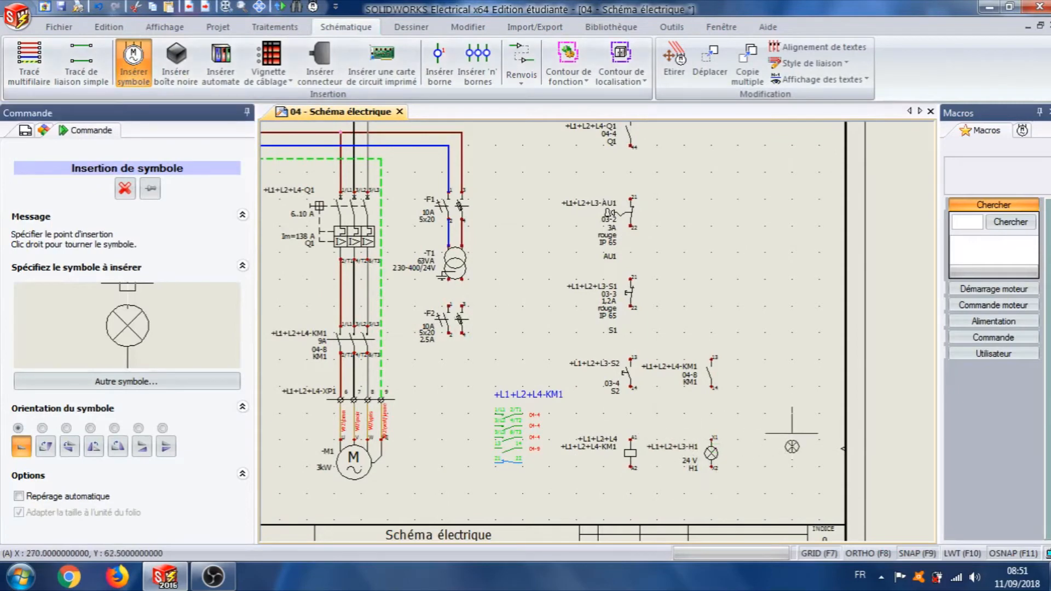
{"action": "left_click", "coordinate": [792, 440]}
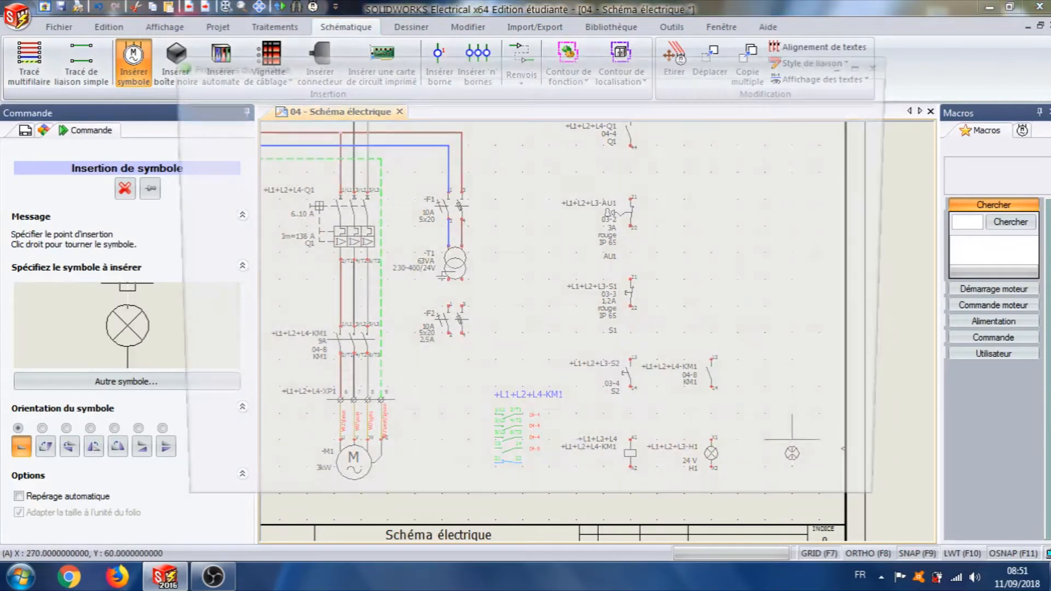
{"action": "left_click", "coordinate": [677, 162]}
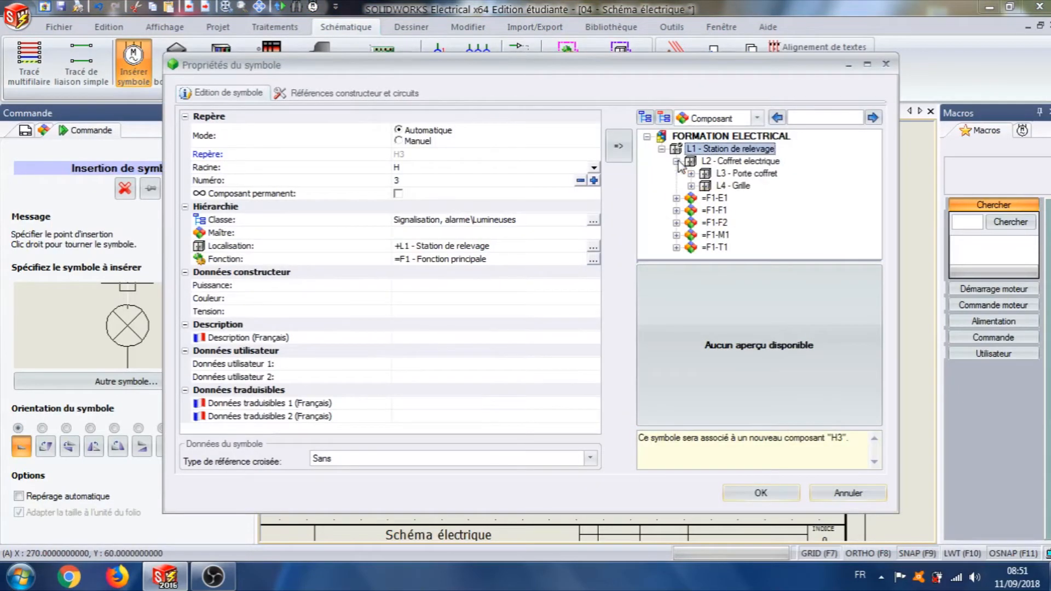
{"action": "left_click", "coordinate": [691, 174]}
{"action": "left_click", "coordinate": [744, 210]}
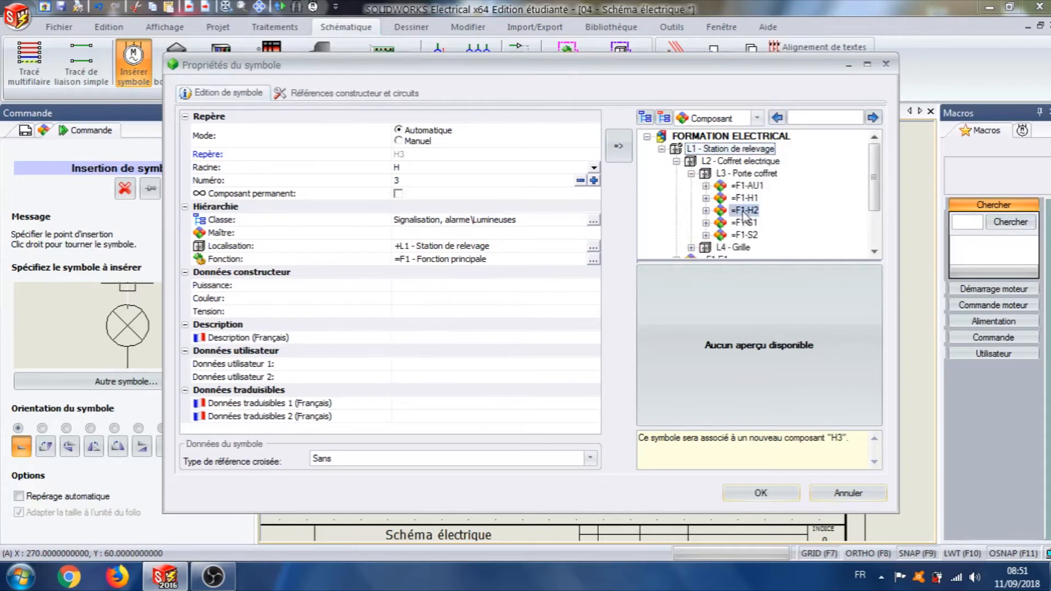
{"action": "left_click", "coordinate": [425, 363]}
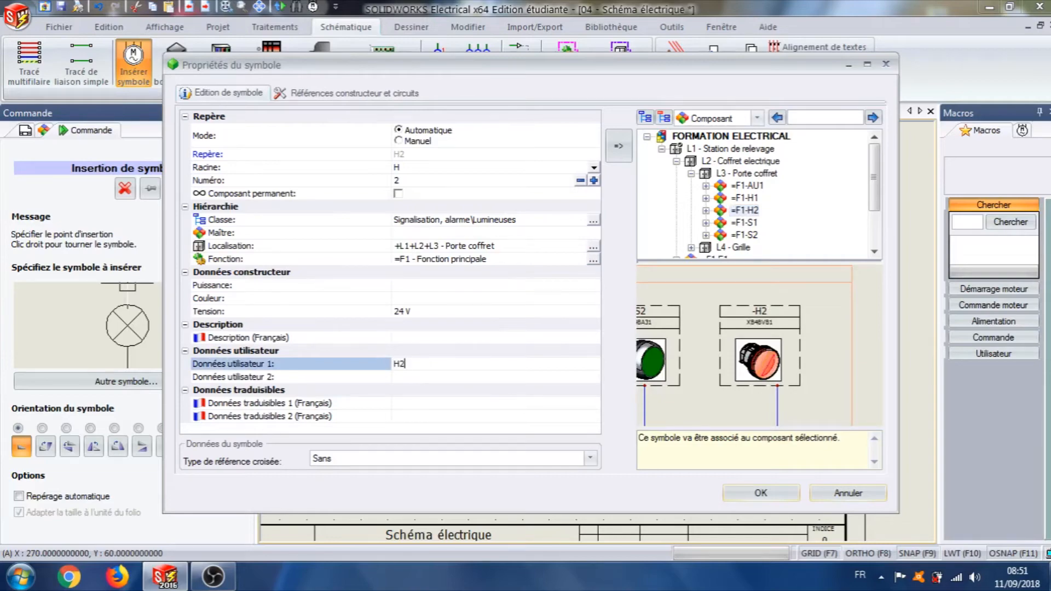
{"action": "left_click", "coordinate": [755, 494]}
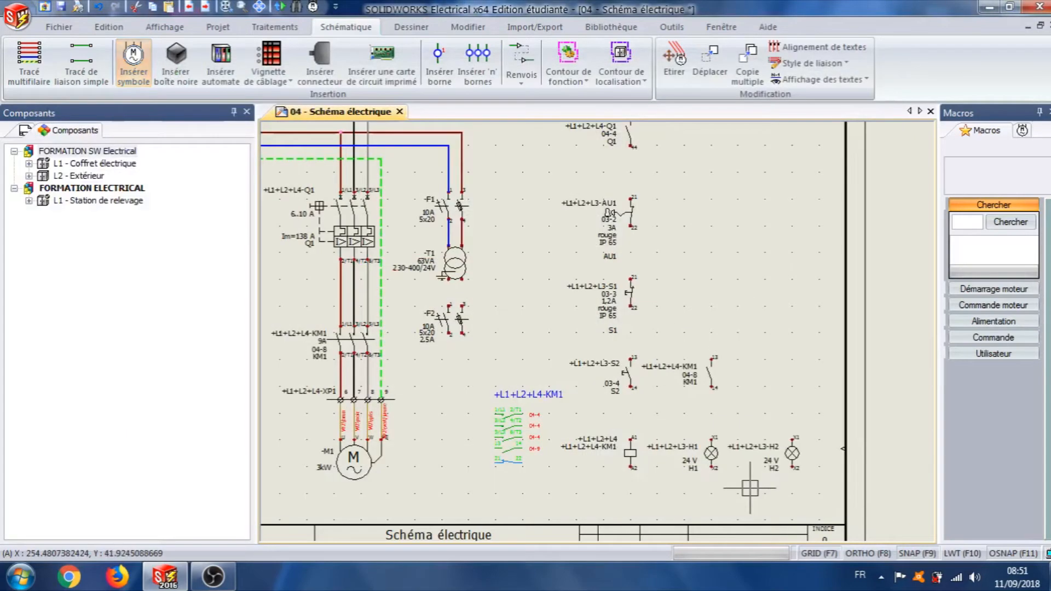
Step: Select all the control circuit symbols from the Q1 contact down to lamp H2 and hide their "Repère du symbole" attribute
{"action": "scroll", "coordinate": [735, 337], "scroll_direction": "down", "scroll_amount": 3}
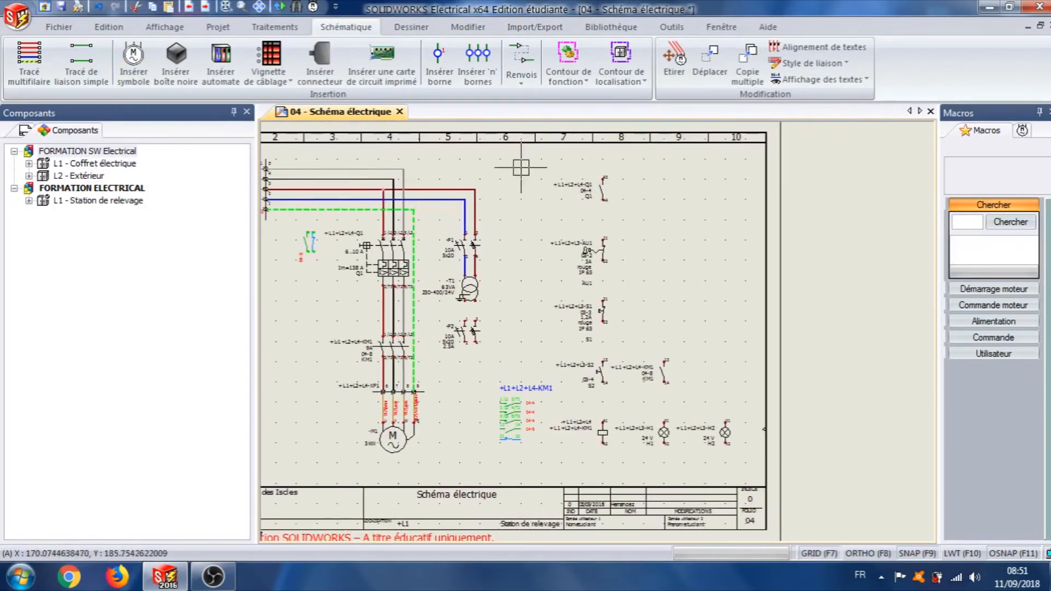
{"action": "left_click", "coordinate": [514, 163]}
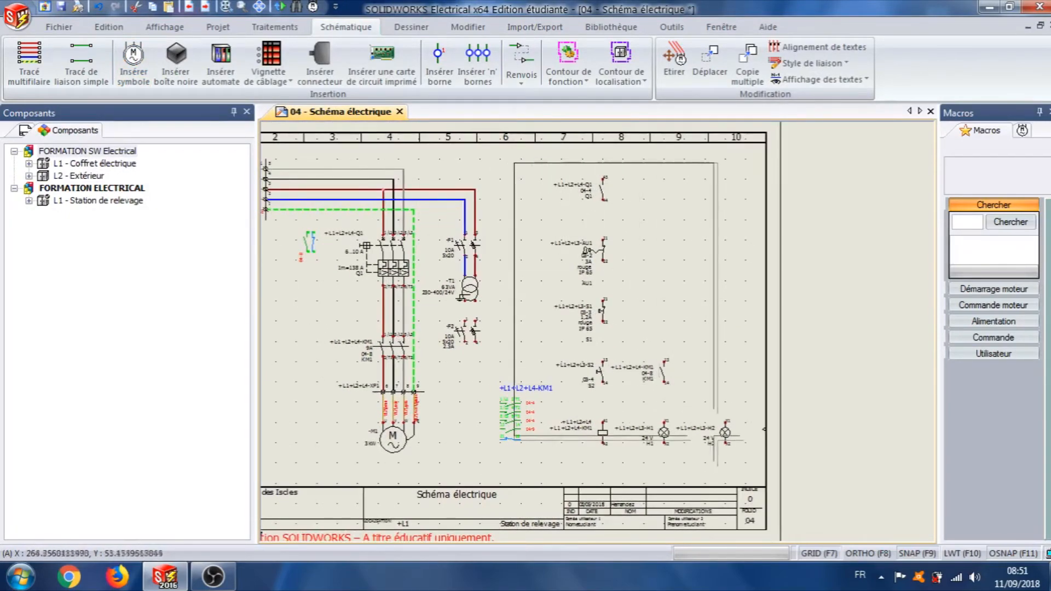
{"action": "left_click", "coordinate": [752, 475]}
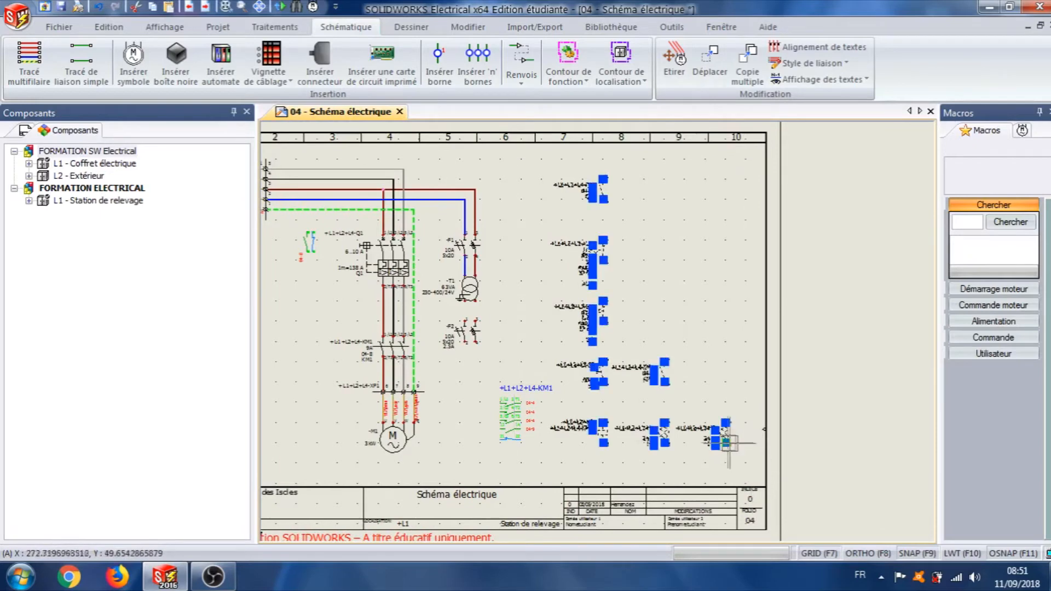
{"action": "right_click", "coordinate": [723, 430]}
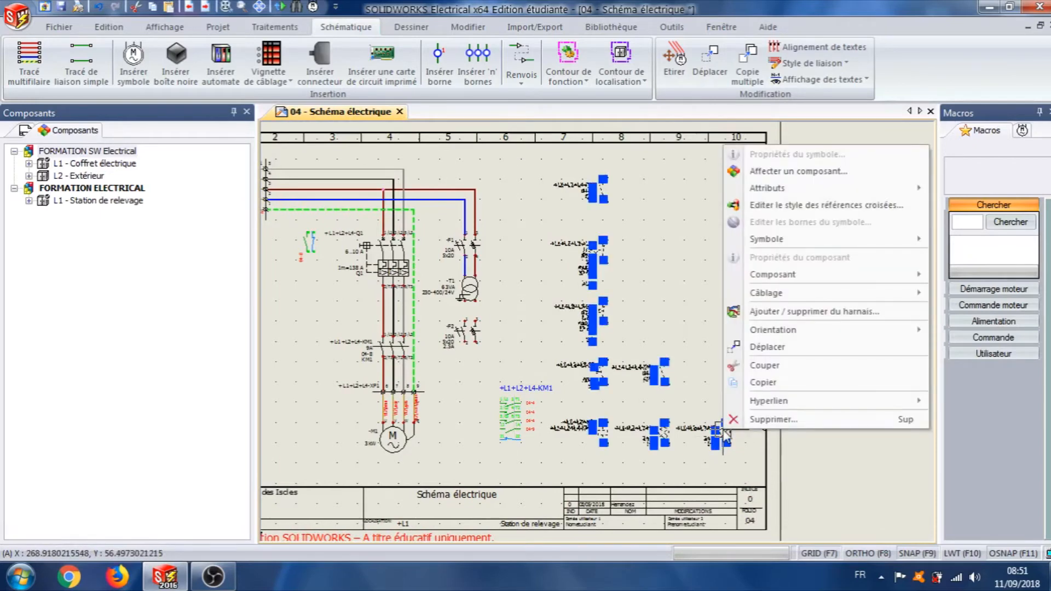
{"action": "mouse_move", "coordinate": [813, 189]}
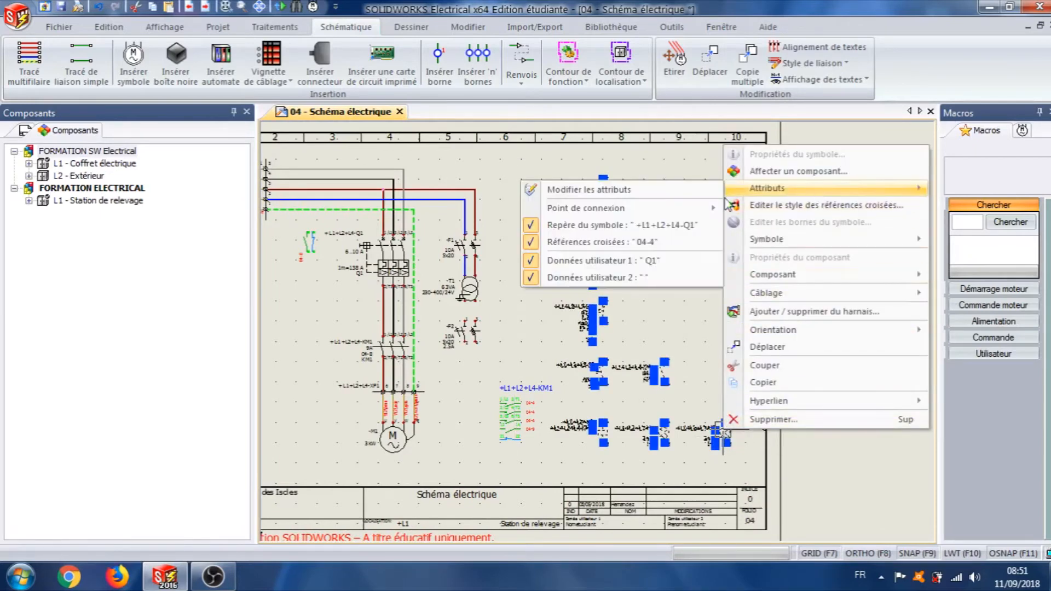
{"action": "left_click", "coordinate": [584, 232]}
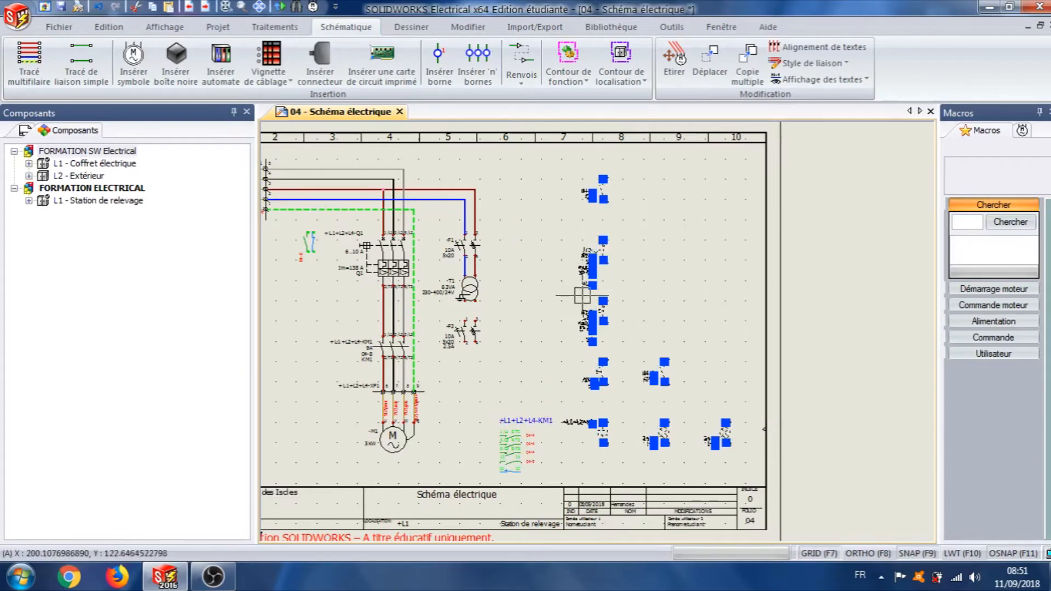
Step: Hide the "Références croisées" attribute on all selected control circuit symbols and clear the selection
{"action": "right_click", "coordinate": [594, 271]}
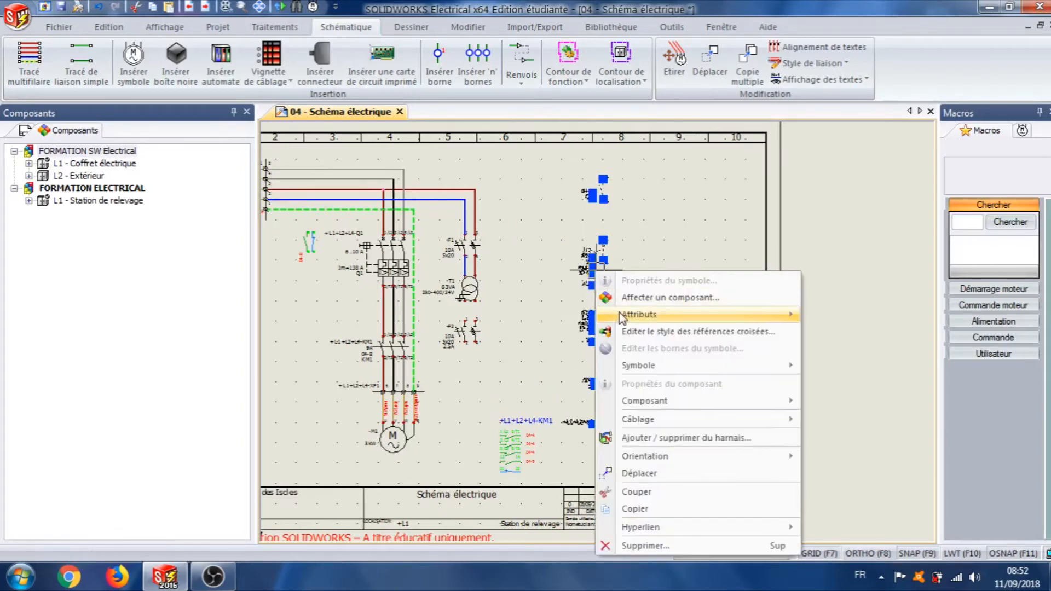
{"action": "mouse_move", "coordinate": [620, 313]}
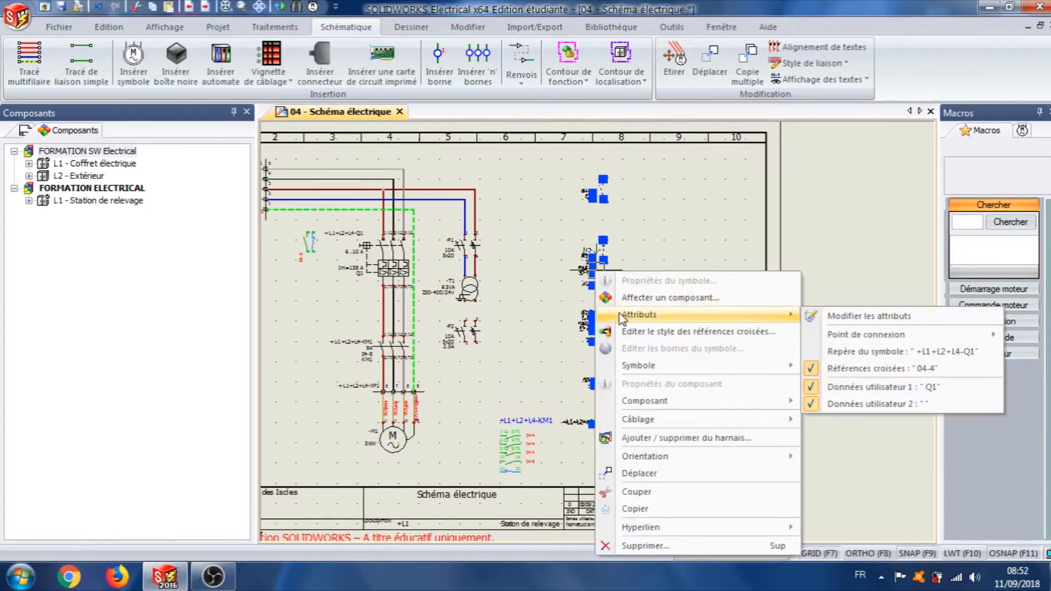
{"action": "left_click", "coordinate": [913, 374]}
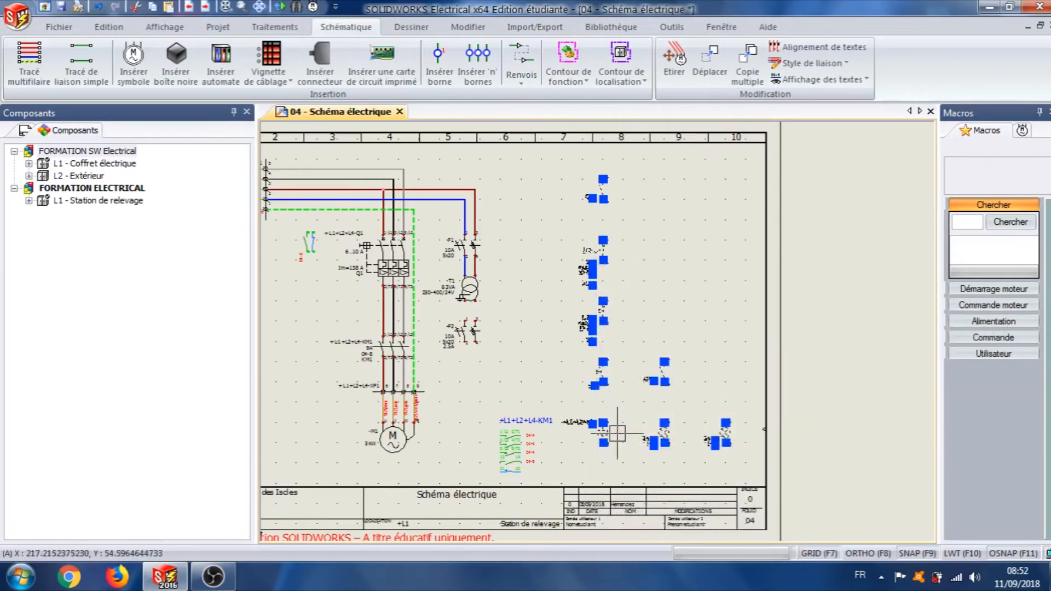
{"action": "key", "text": "Escape"}
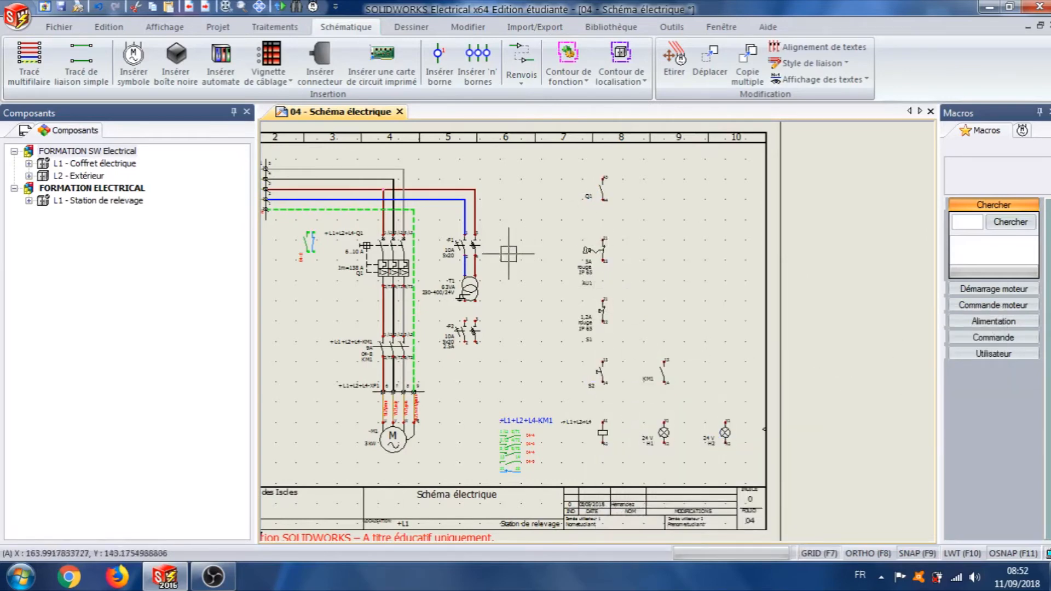
Step: Select the AU1 and S1 symbols and hide their "Courant nominal", "Couleur" and "Degré de protection IP" attributes
{"action": "left_click", "coordinate": [528, 231]}
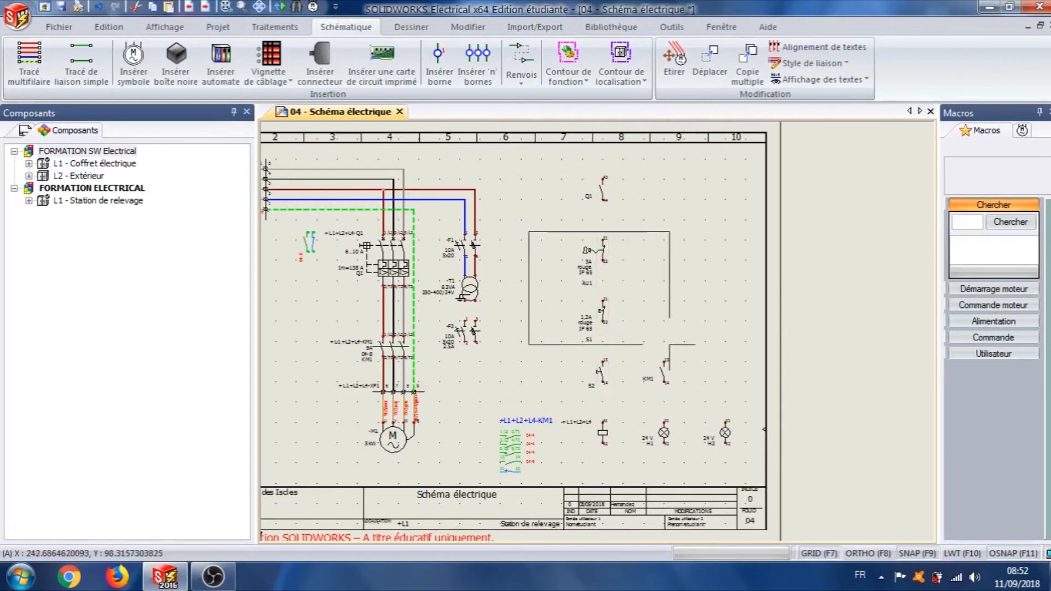
{"action": "left_click", "coordinate": [661, 337]}
{"action": "right_click", "coordinate": [603, 323]}
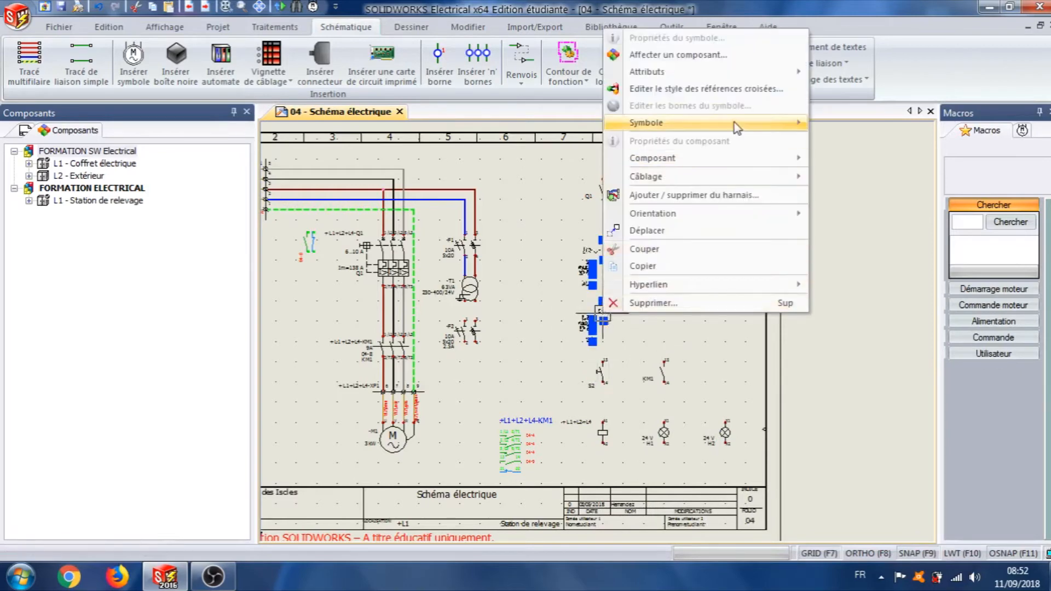
{"action": "mouse_move", "coordinate": [739, 77]}
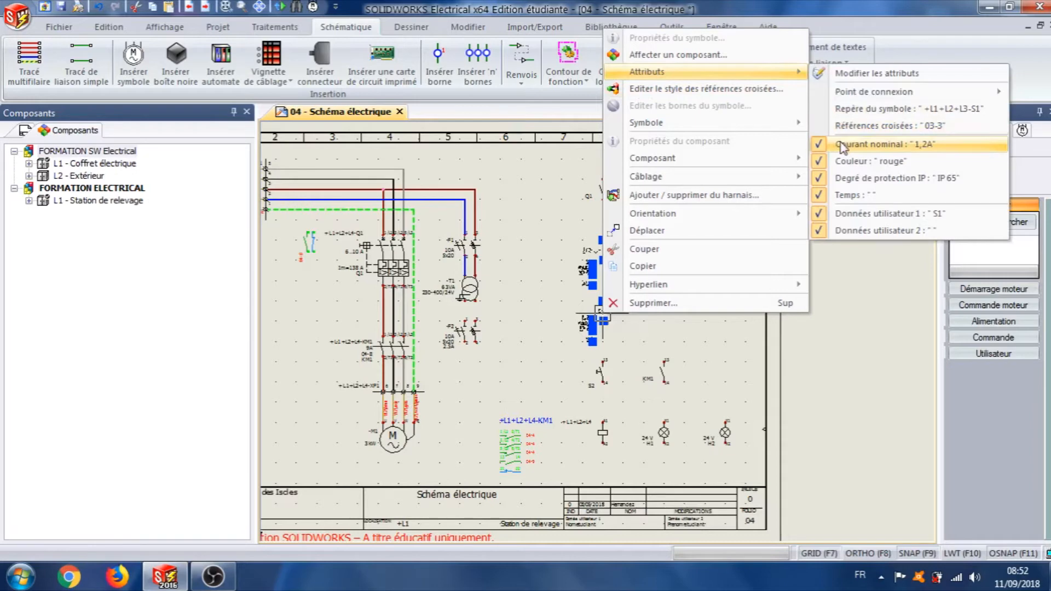
{"action": "left_click", "coordinate": [817, 147]}
{"action": "right_click", "coordinate": [592, 272]}
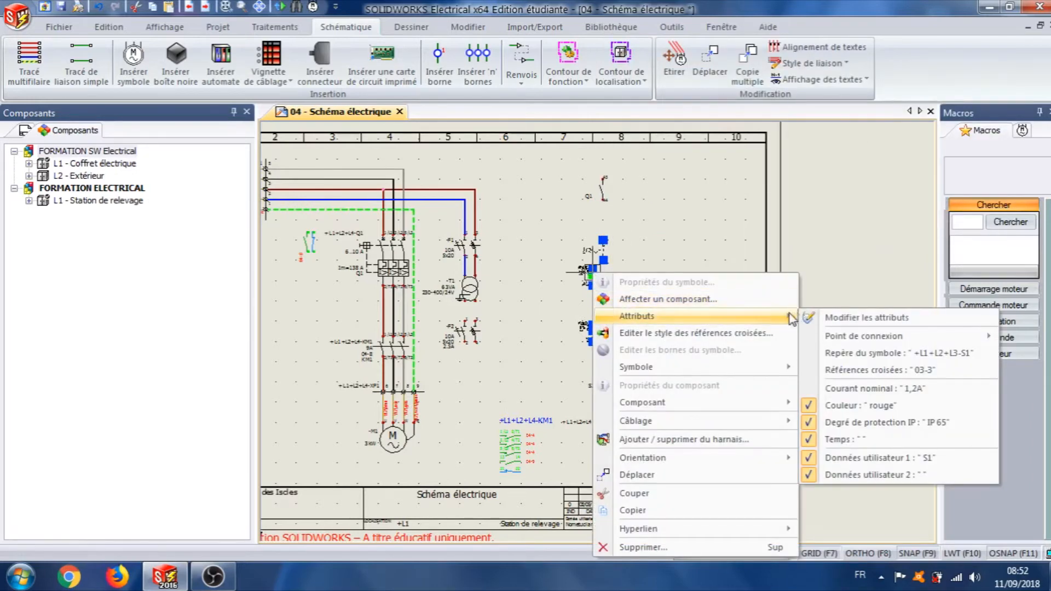
{"action": "left_click", "coordinate": [876, 405]}
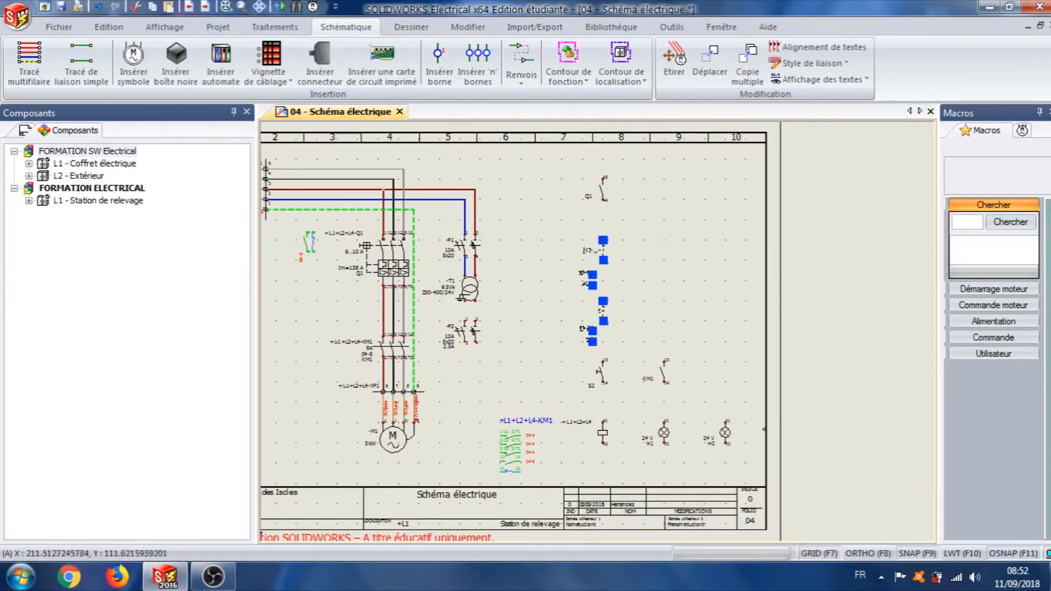
{"action": "right_click", "coordinate": [602, 317]}
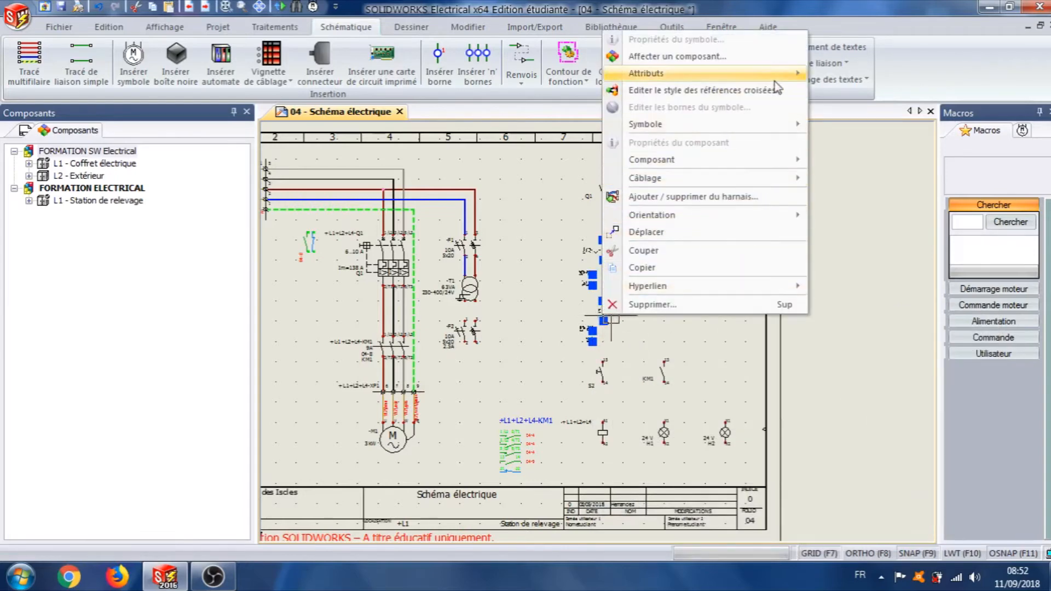
{"action": "mouse_move", "coordinate": [774, 74]}
{"action": "left_click", "coordinate": [919, 181]}
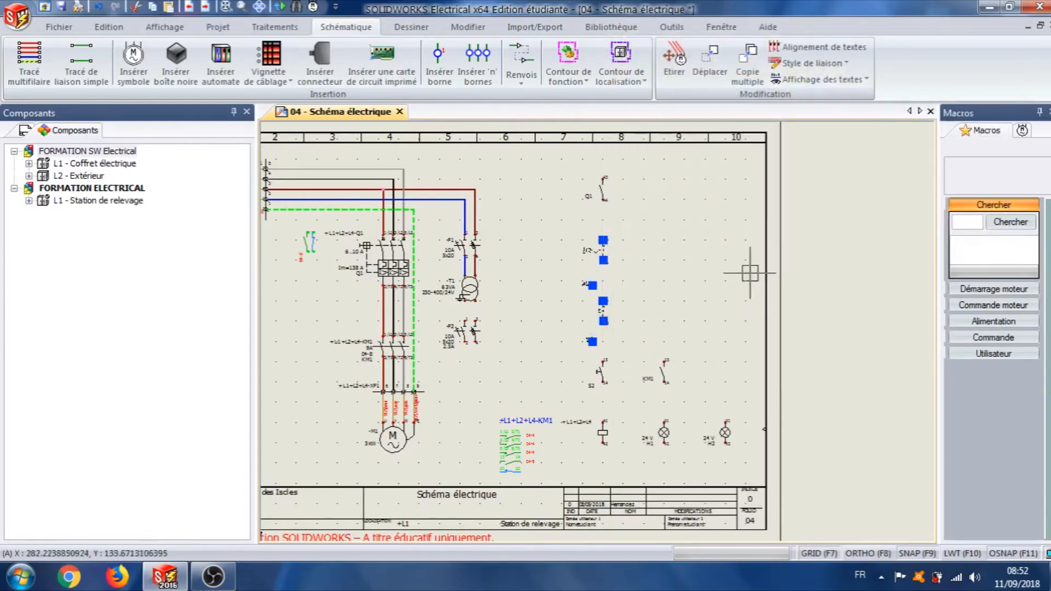
Step: Move the Q1 label of the contact with terminals 43 and 44 slightly up, level with the contact's middle
{"action": "scroll", "coordinate": [665, 295], "scroll_direction": "up", "scroll_amount": 1}
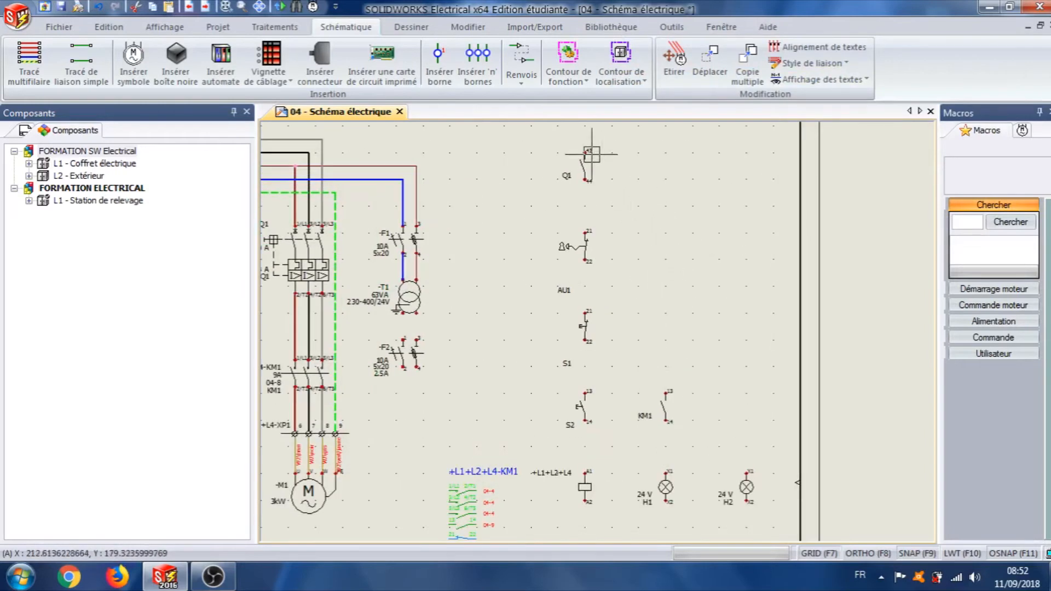
{"action": "scroll", "coordinate": [607, 164], "scroll_direction": "up", "scroll_amount": 2}
{"action": "scroll", "coordinate": [590, 198], "scroll_direction": "up", "scroll_amount": 3}
{"action": "left_click", "coordinate": [584, 200]}
{"action": "left_click", "coordinate": [561, 229]}
{"action": "left_click", "coordinate": [561, 205]}
Step: Move the AU1 label from below the emergency stop to just above its actuator
{"action": "left_click", "coordinate": [585, 370]}
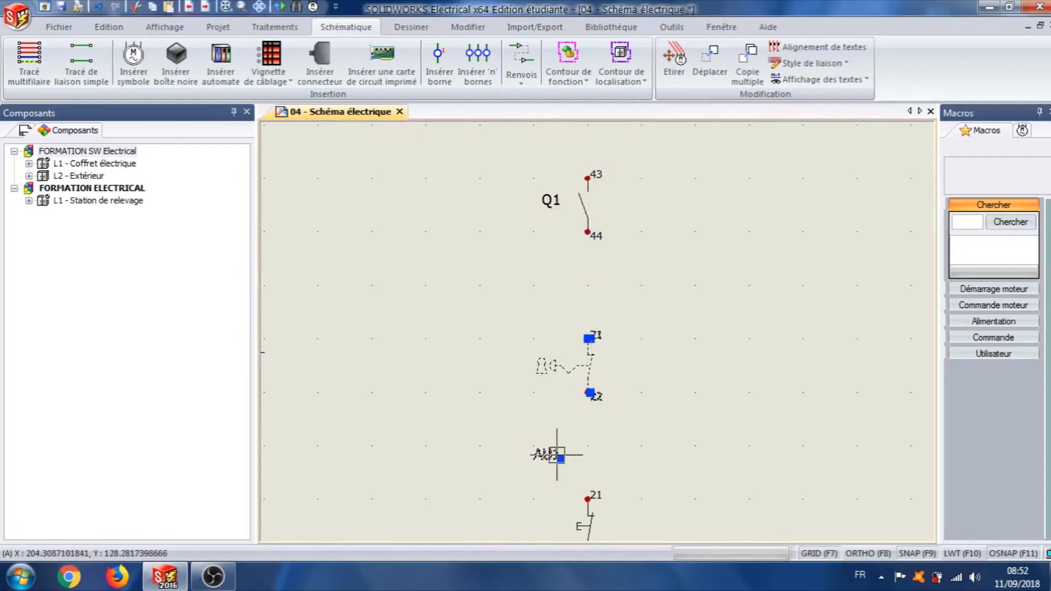
{"action": "left_click", "coordinate": [561, 459]}
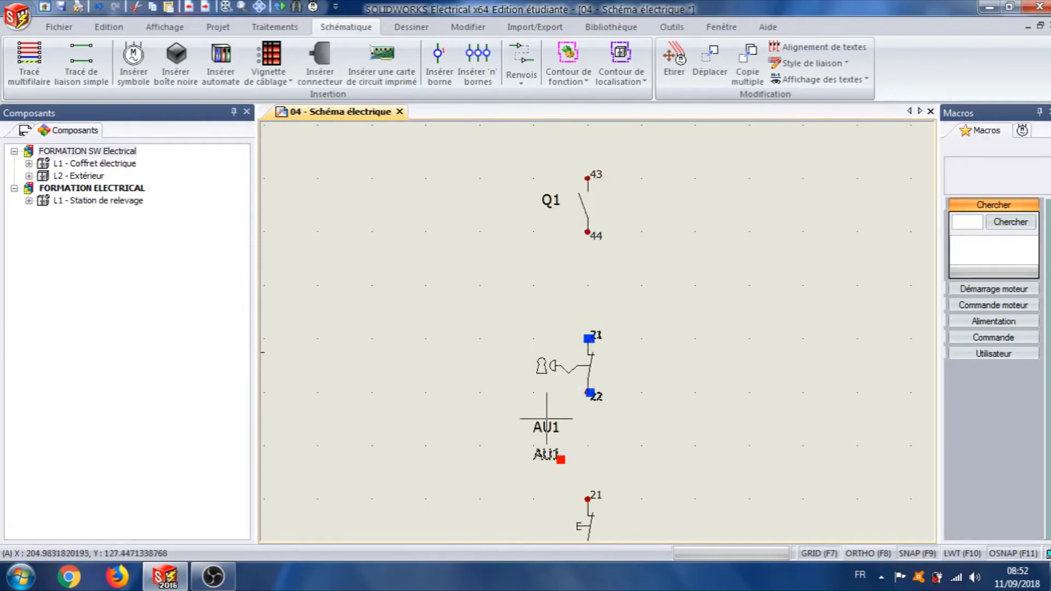
{"action": "left_click", "coordinate": [534, 352]}
Step: Edit the terminals of the AU1 emergency stop symbol, setting their marks to 1 and 2
{"action": "scroll", "coordinate": [681, 434], "scroll_direction": "down", "scroll_amount": 2}
{"action": "middle_click_drag", "start_coordinate": [681, 434], "coordinate": [665, 361]}
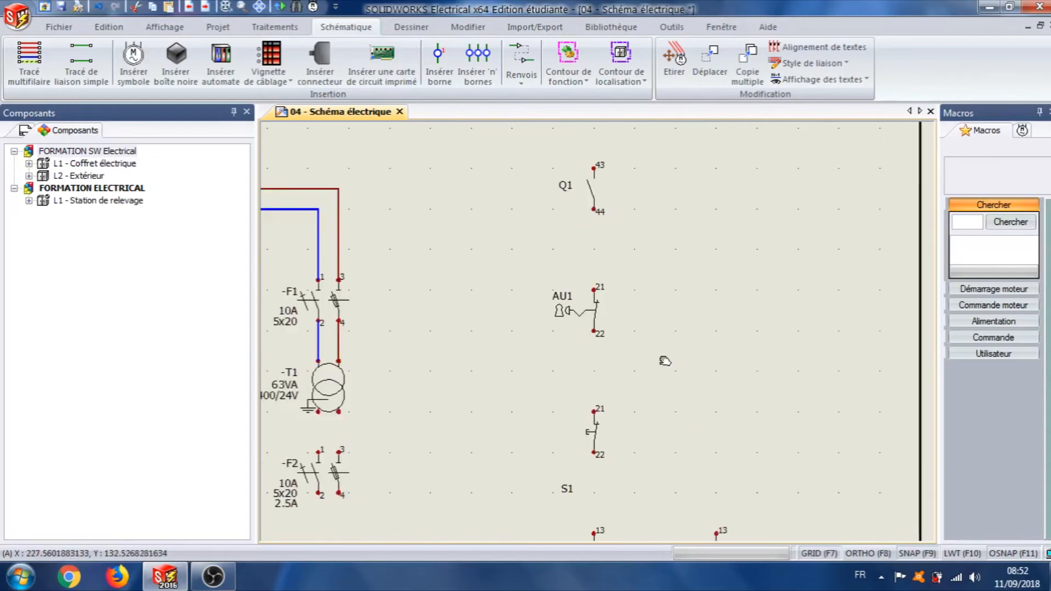
{"action": "right_click", "coordinate": [596, 303]}
{"action": "left_click", "coordinate": [660, 77]}
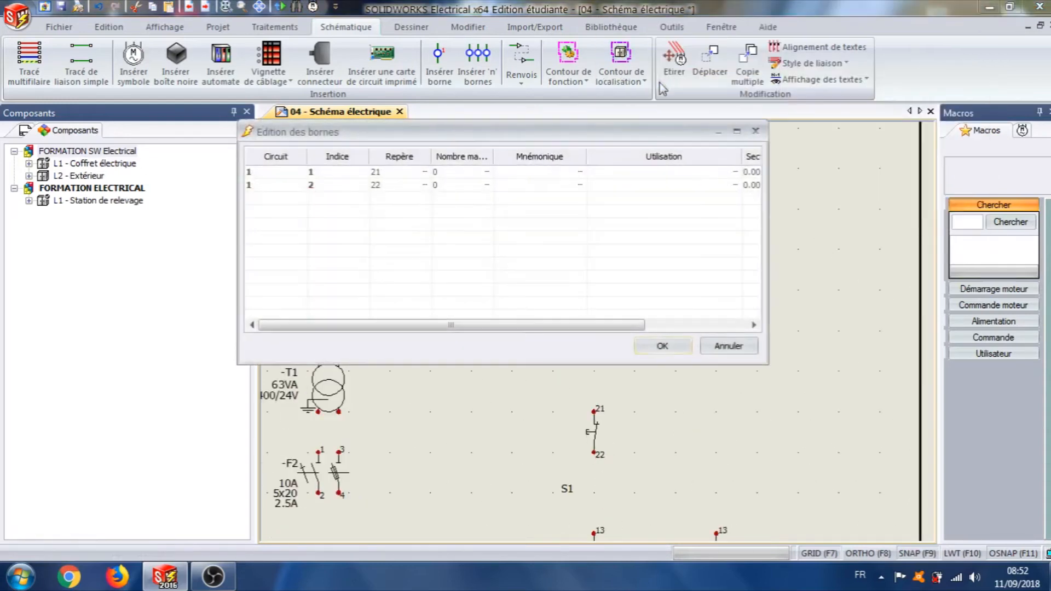
{"action": "double_click", "coordinate": [391, 172]}
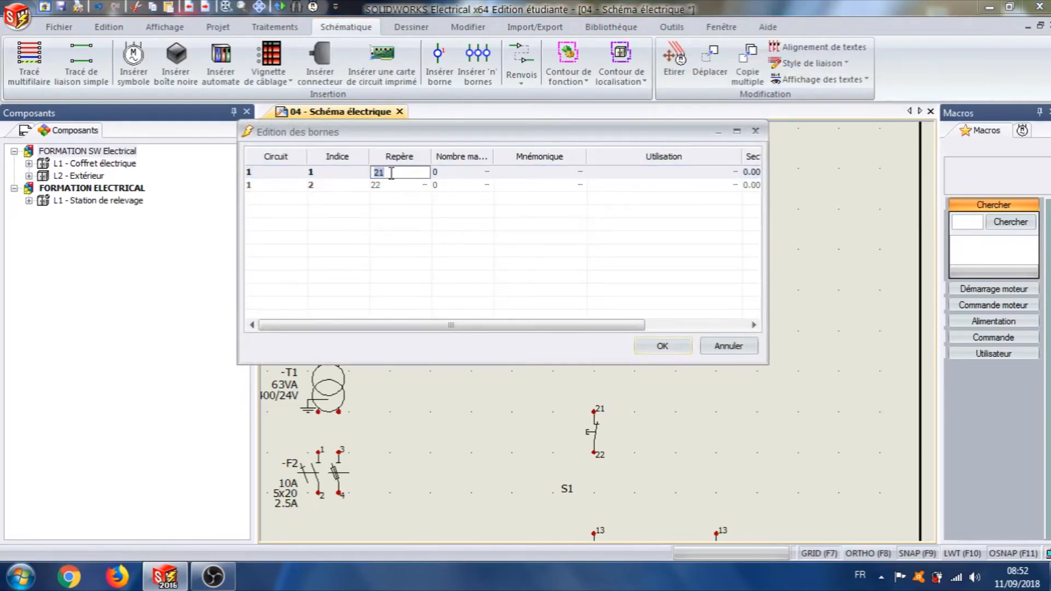
{"action": "double_click", "coordinate": [382, 186]}
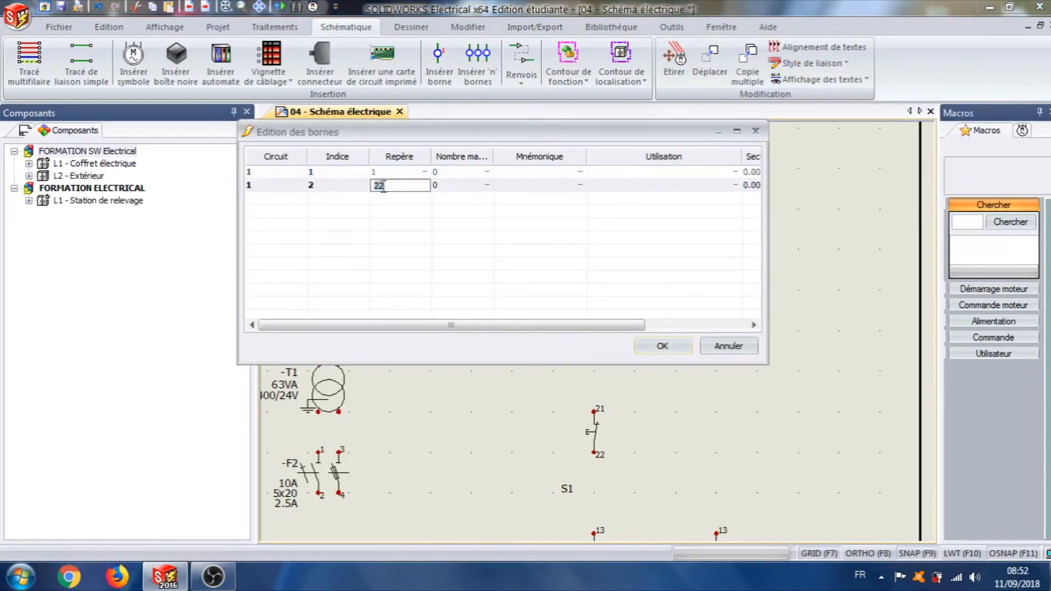
{"action": "left_click", "coordinate": [663, 346]}
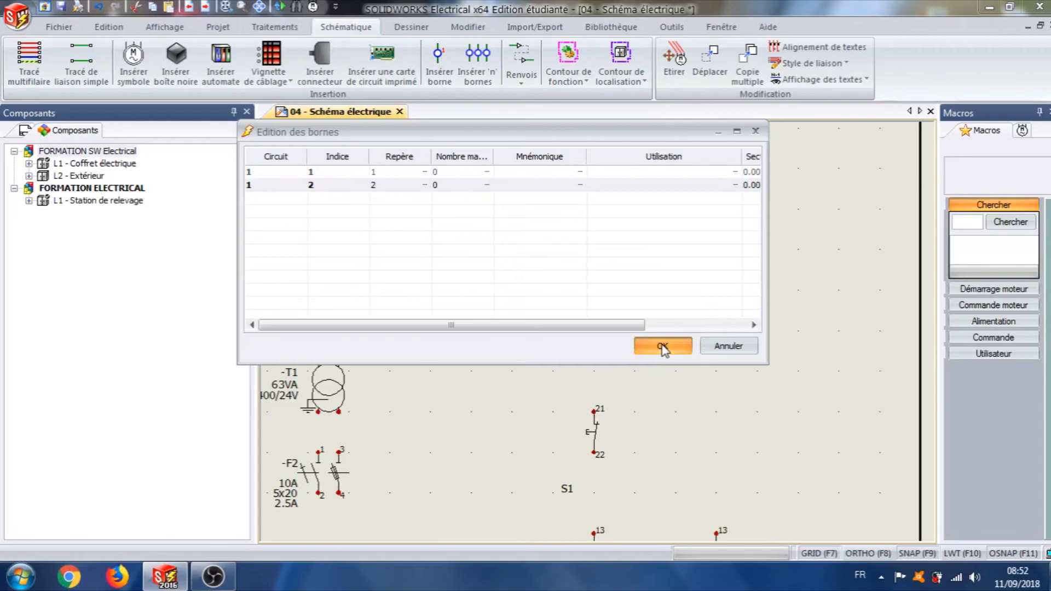
Step: Move the S1 label up beside its pushbutton contact
{"action": "left_click", "coordinate": [594, 434]}
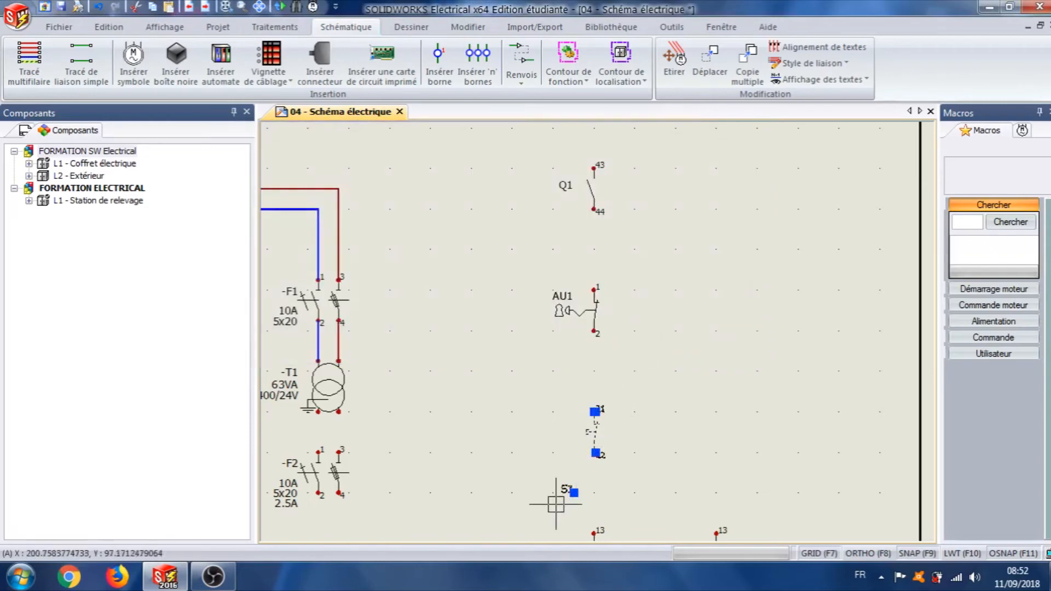
{"action": "left_click", "coordinate": [573, 492]}
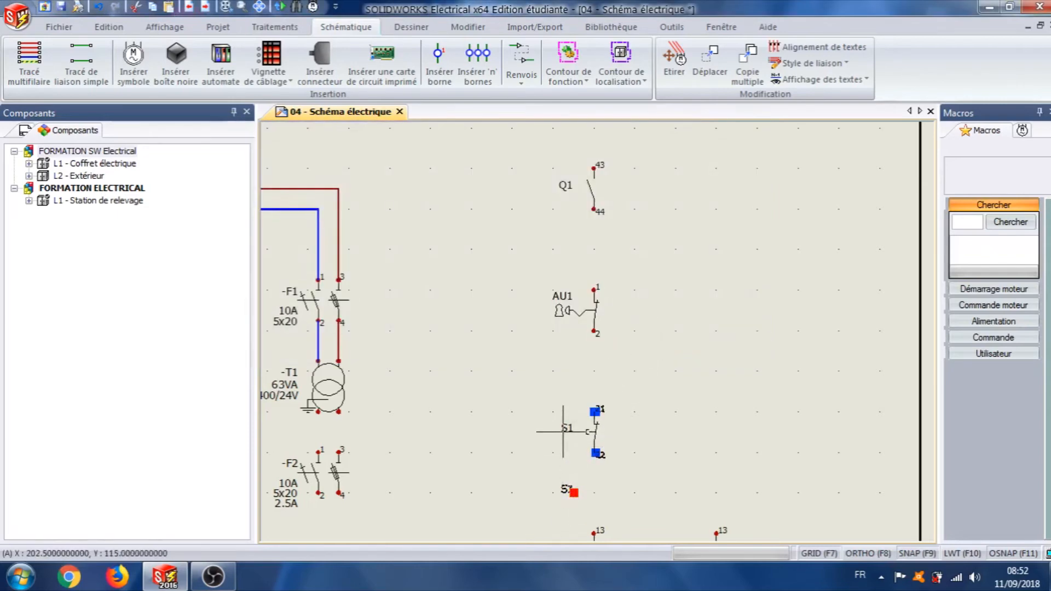
{"action": "left_click", "coordinate": [563, 432]}
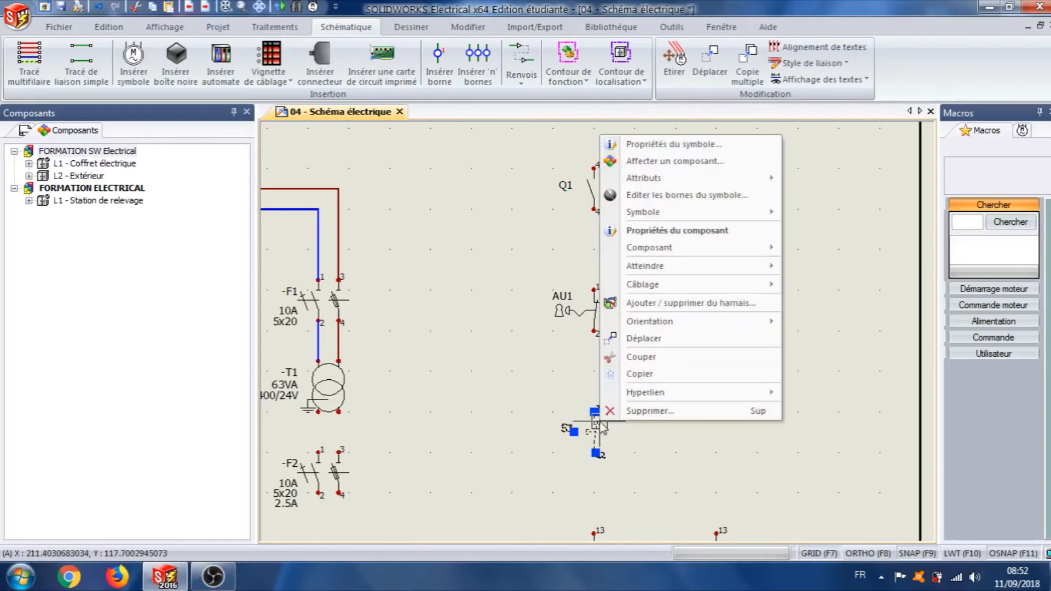
Step: Edit the terminals of the S1 pushbutton symbol, setting their marks to 1 and 2
{"action": "right_click", "coordinate": [601, 420]}
{"action": "left_click", "coordinate": [687, 194]}
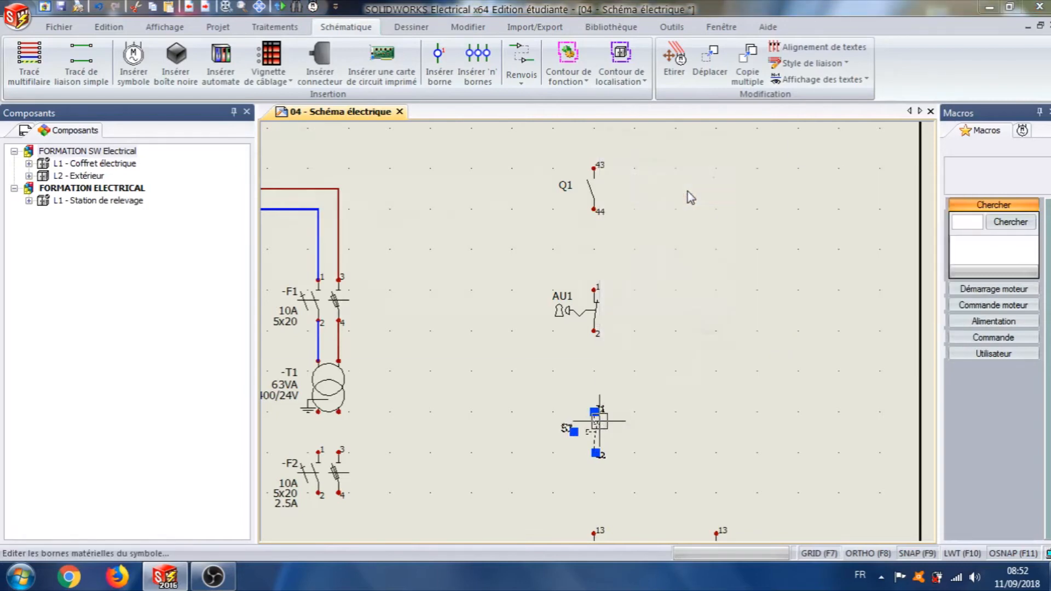
{"action": "left_click", "coordinate": [398, 171]}
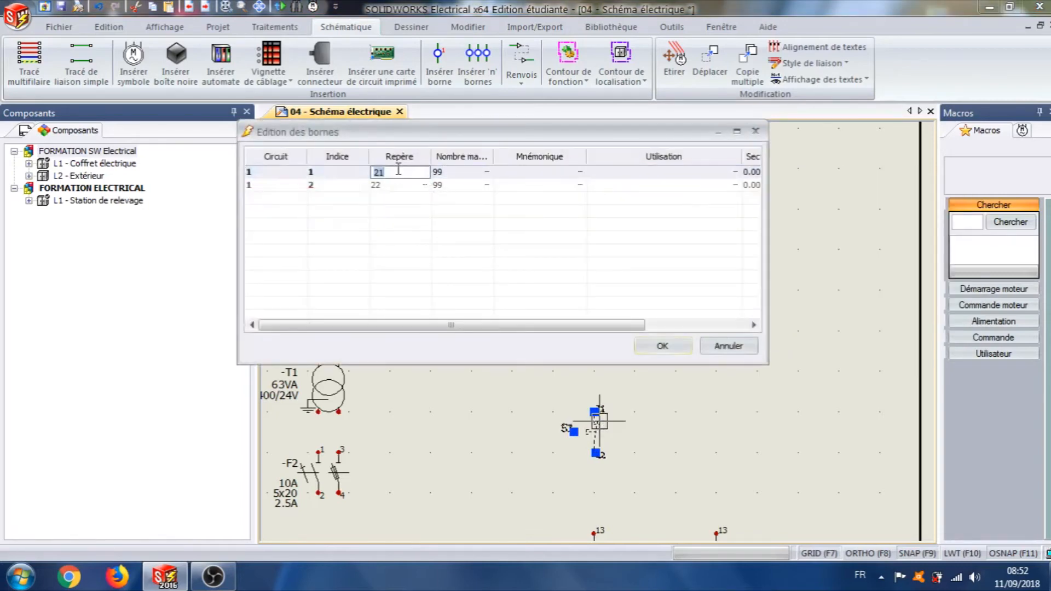
{"action": "left_click", "coordinate": [398, 185]}
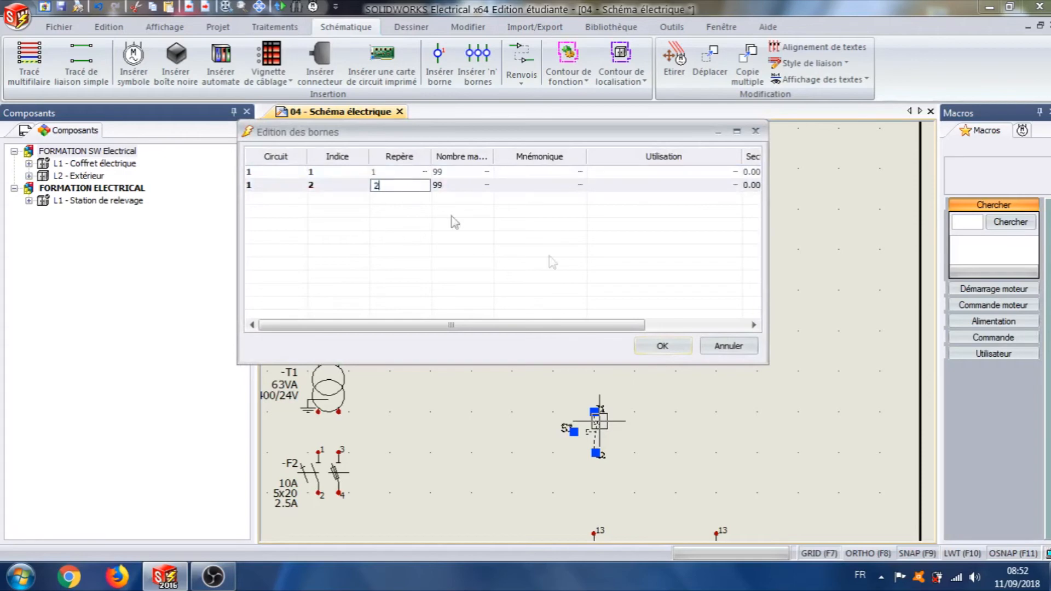
{"action": "left_click", "coordinate": [663, 346]}
Step: Move the S2 label up to just above its pushbutton actuator
{"action": "middle_click_drag", "start_coordinate": [711, 435], "coordinate": [680, 255]}
{"action": "scroll", "coordinate": [598, 353], "scroll_direction": "up", "scroll_amount": 2}
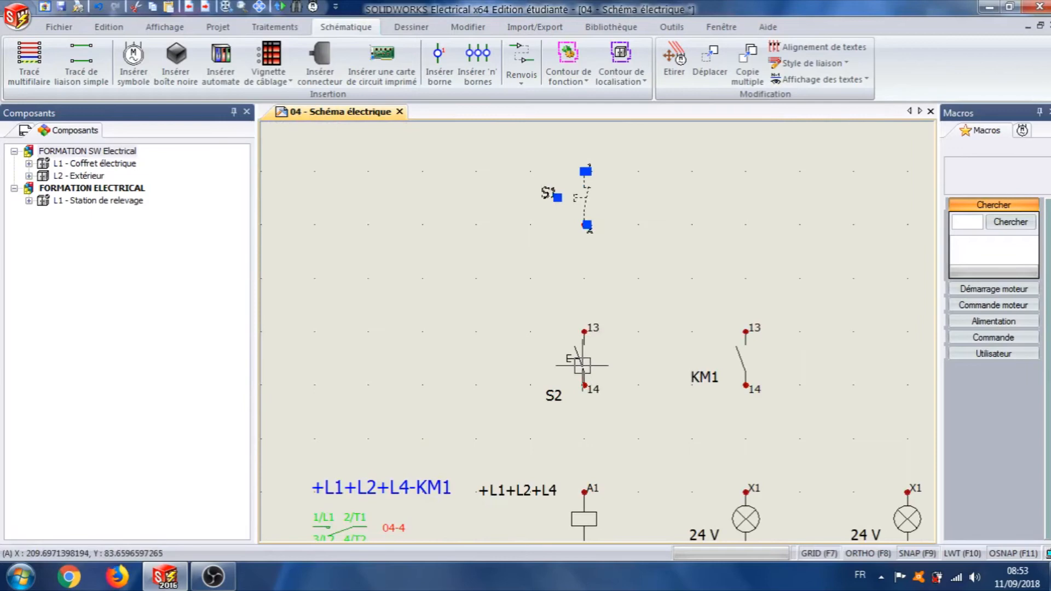
{"action": "left_click", "coordinate": [583, 364]}
{"action": "left_click", "coordinate": [563, 395]}
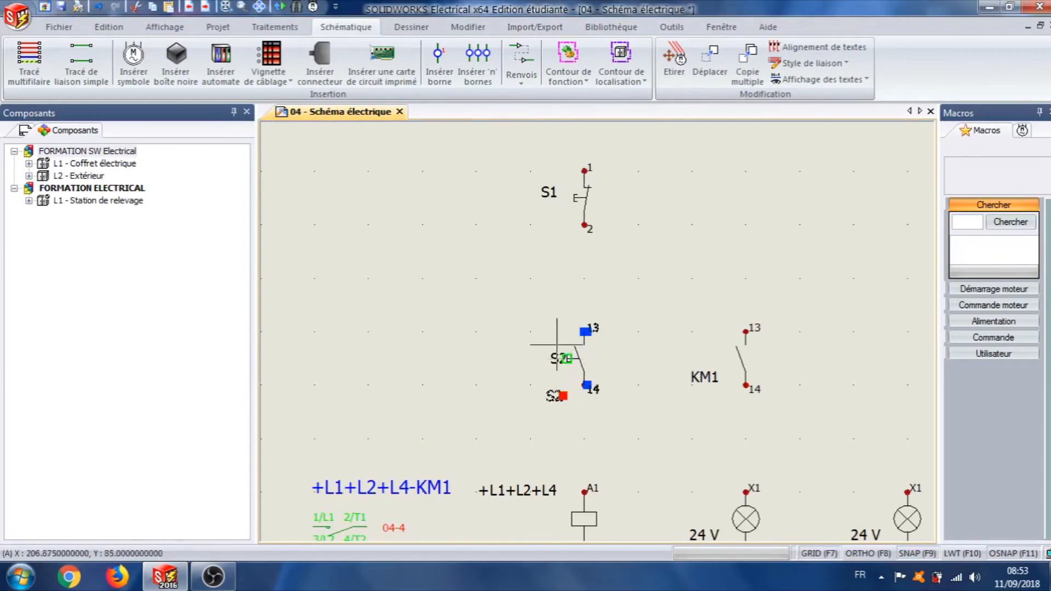
{"action": "left_click", "coordinate": [557, 344]}
Step: Edit the terminals of the S2 pushbutton symbol, setting their marks to 3 and 4, and clear the selection
{"action": "right_click", "coordinate": [585, 359]}
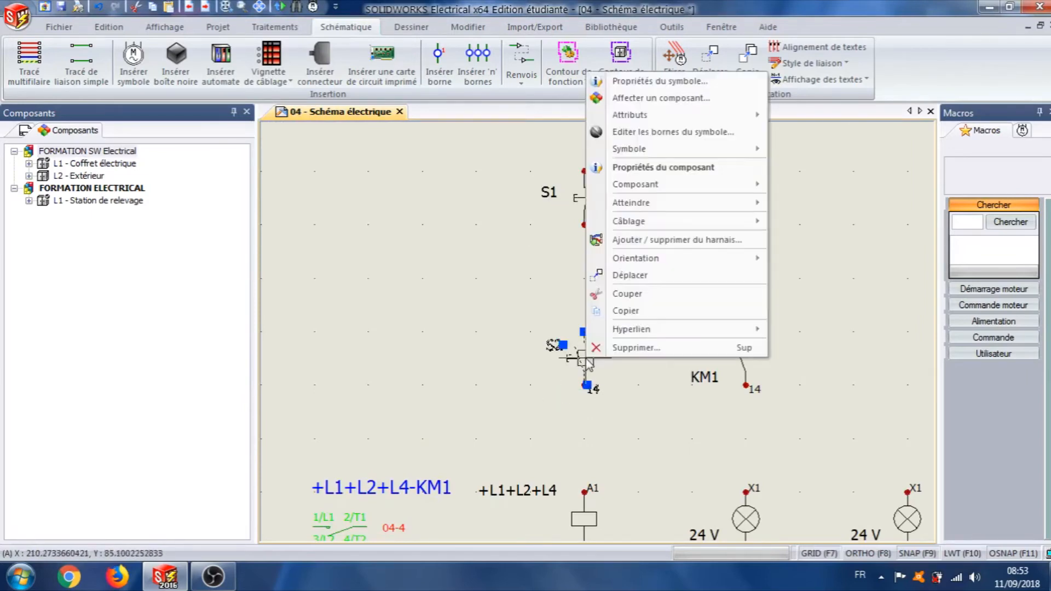
{"action": "left_click", "coordinate": [665, 132]}
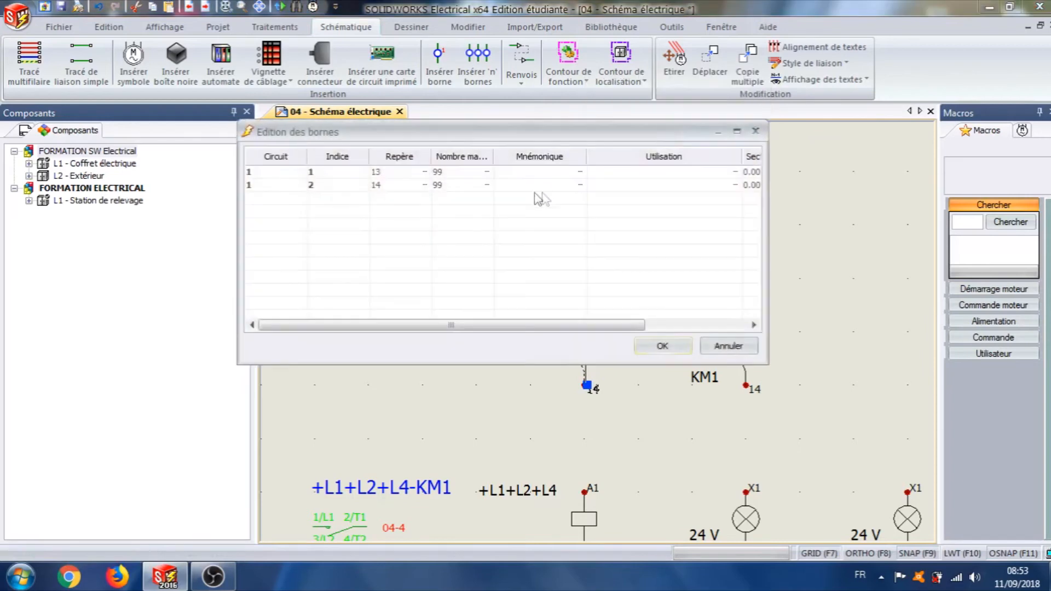
{"action": "double_click", "coordinate": [395, 172]}
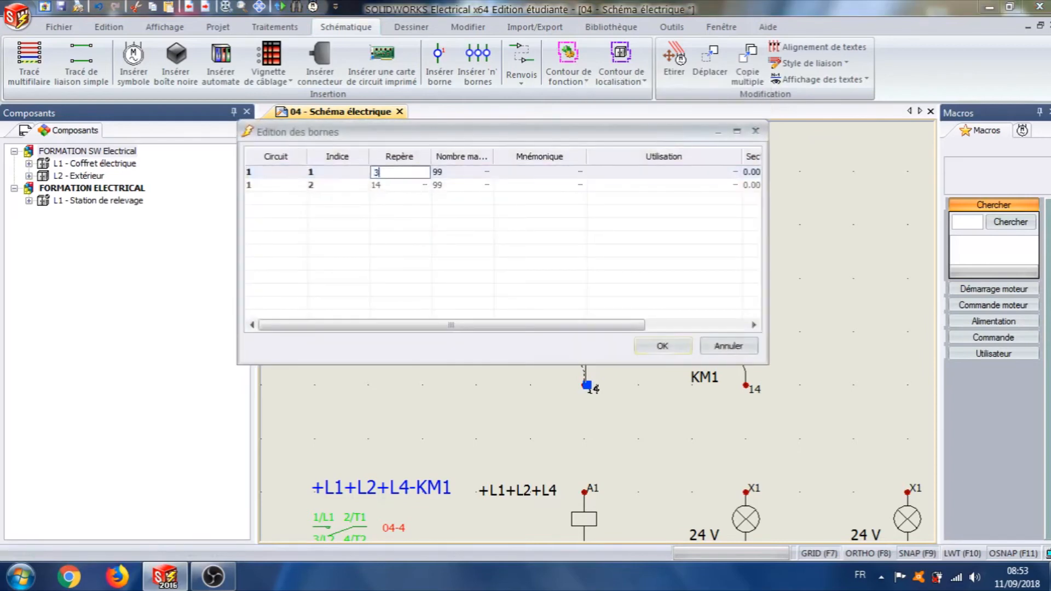
{"action": "double_click", "coordinate": [392, 185]}
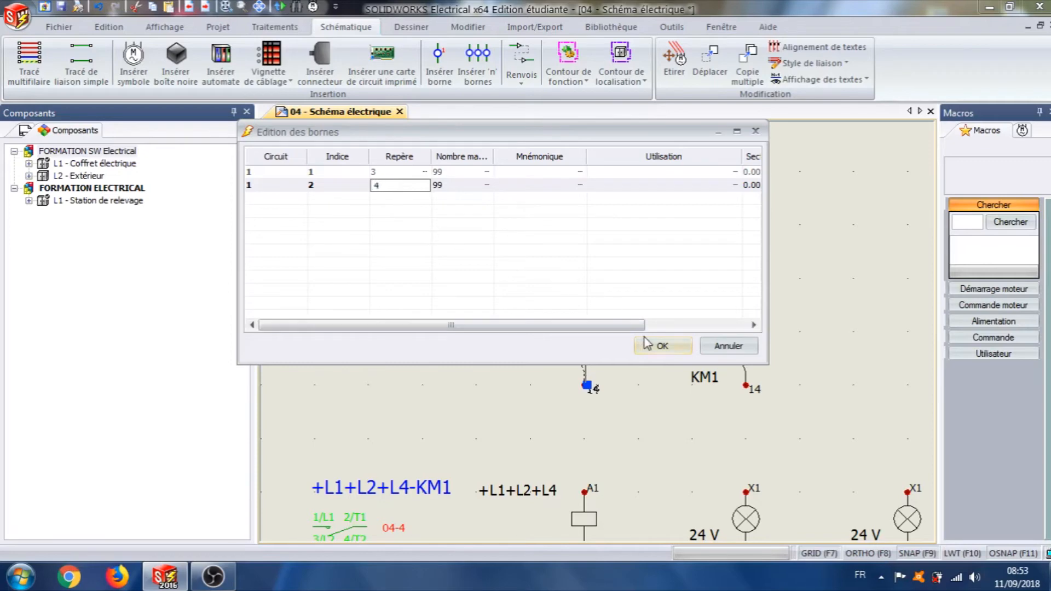
{"action": "left_click", "coordinate": [663, 345]}
{"action": "key", "text": "Escape"}
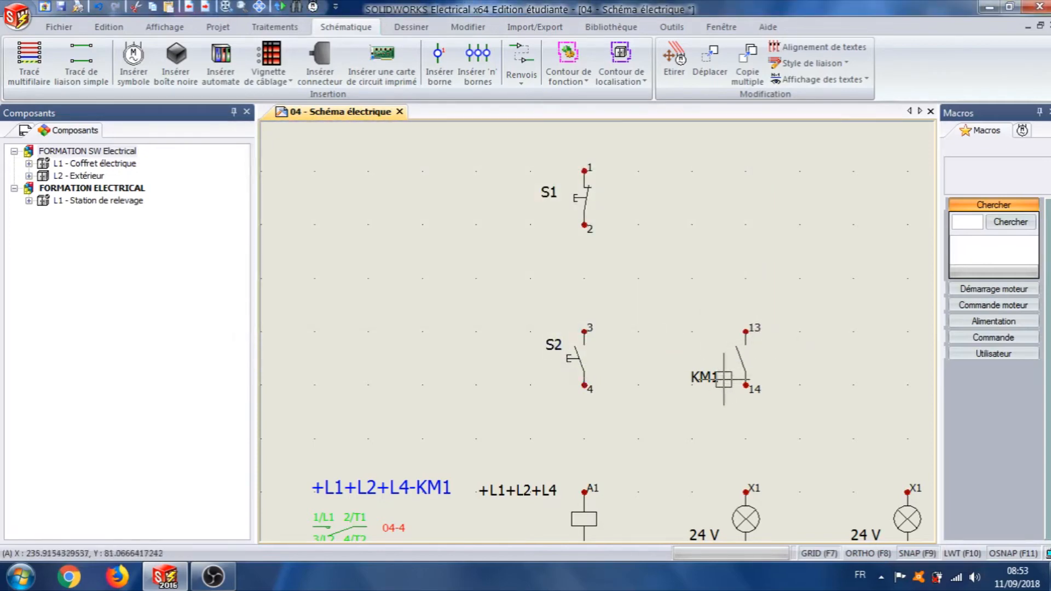
Step: Move the KM1 label of the holding contact up, level with the contact's middle
{"action": "left_click", "coordinate": [711, 379]}
{"action": "left_click", "coordinate": [718, 382]}
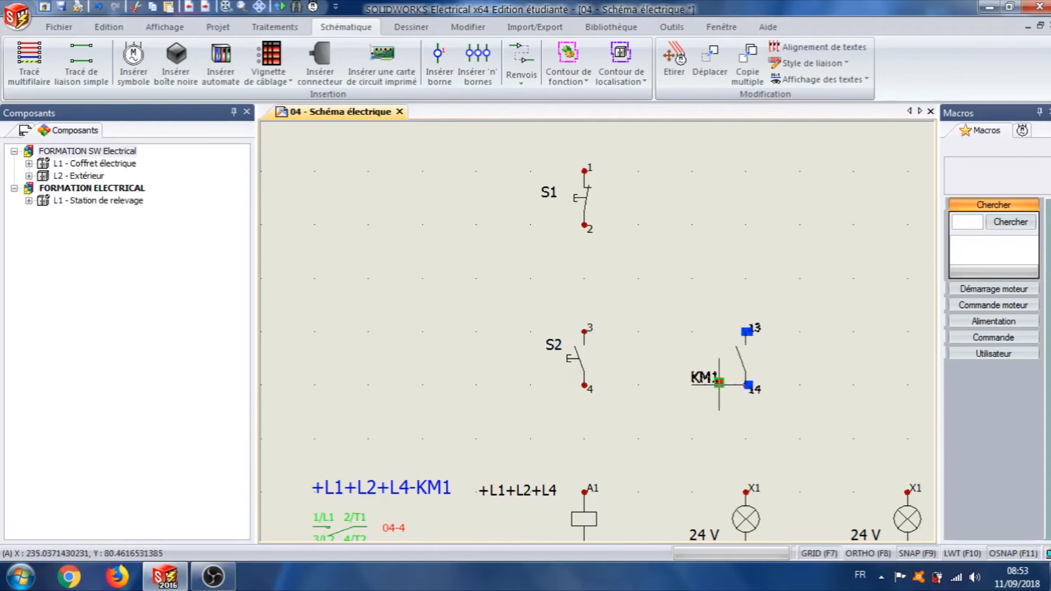
{"action": "key", "text": "Escape"}
{"action": "key", "text": "Escape"}
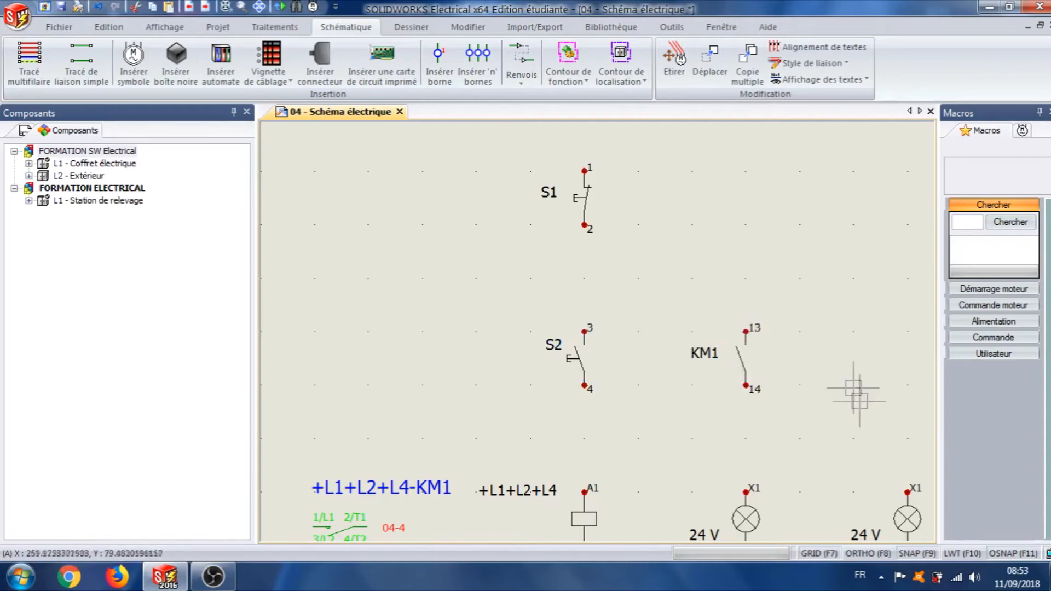
{"action": "scroll", "coordinate": [852, 382], "scroll_direction": "down", "scroll_amount": 1}
{"action": "middle_click_drag", "start_coordinate": [860, 415], "coordinate": [819, 291]}
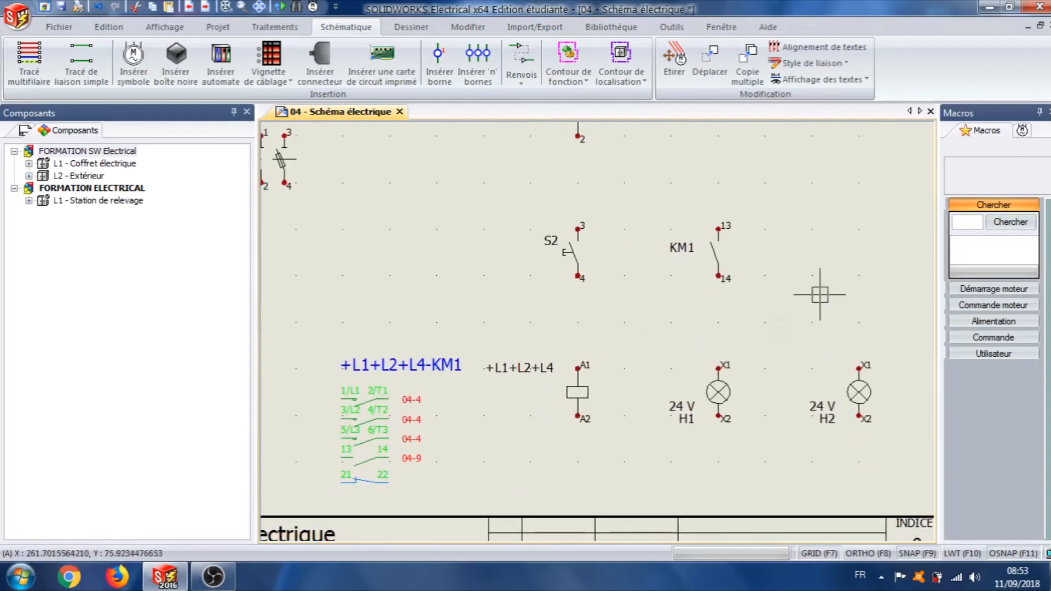
Step: Hide the +L1+L2+L4 mark beside the KM1 coil symbol
{"action": "right_click", "coordinate": [579, 387]}
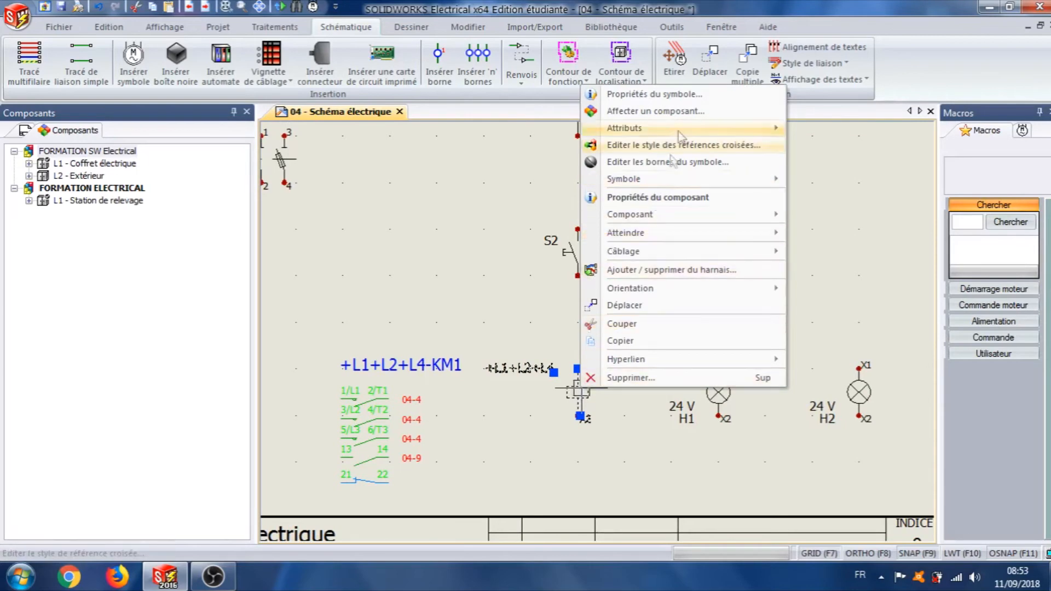
{"action": "mouse_move", "coordinate": [685, 128]}
{"action": "left_click", "coordinate": [853, 165]}
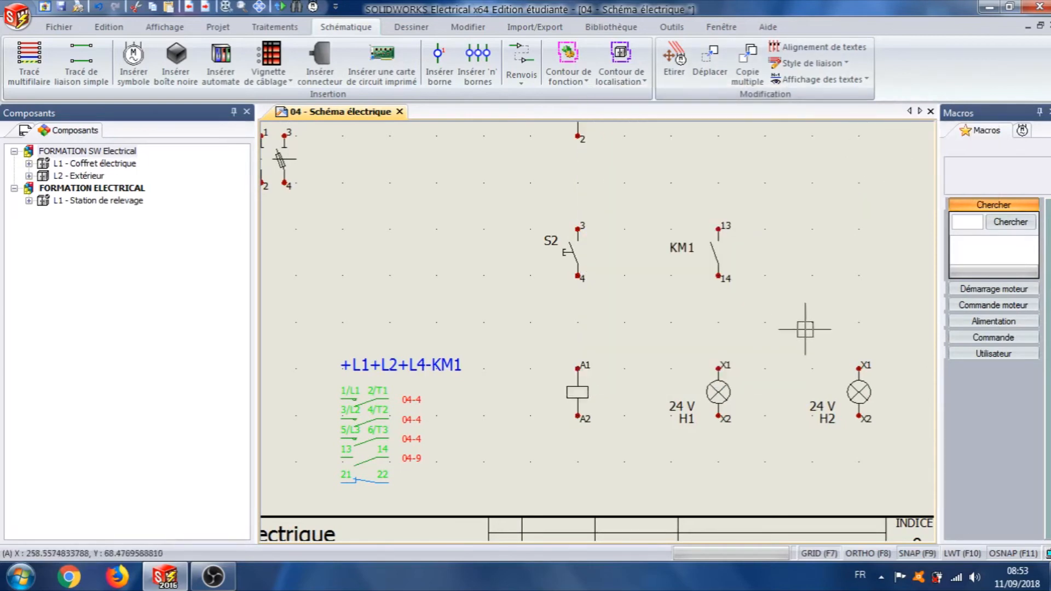
Step: Draw a single wire in the ~ 24V (24V alternatif) style from transformer T1's secondary to terminal 3 of F2
{"action": "scroll", "coordinate": [812, 323], "scroll_direction": "down", "scroll_amount": 2}
{"action": "middle_click_drag", "start_coordinate": [776, 259], "coordinate": [711, 381]}
{"action": "scroll", "coordinate": [747, 320], "scroll_direction": "down", "scroll_amount": 1}
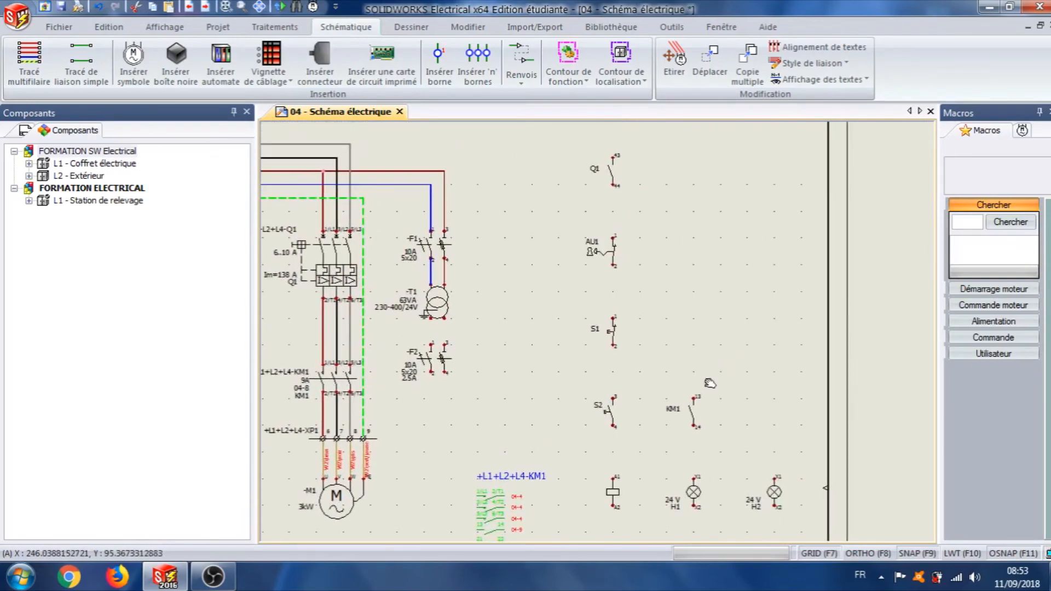
{"action": "left_click", "coordinate": [76, 61]}
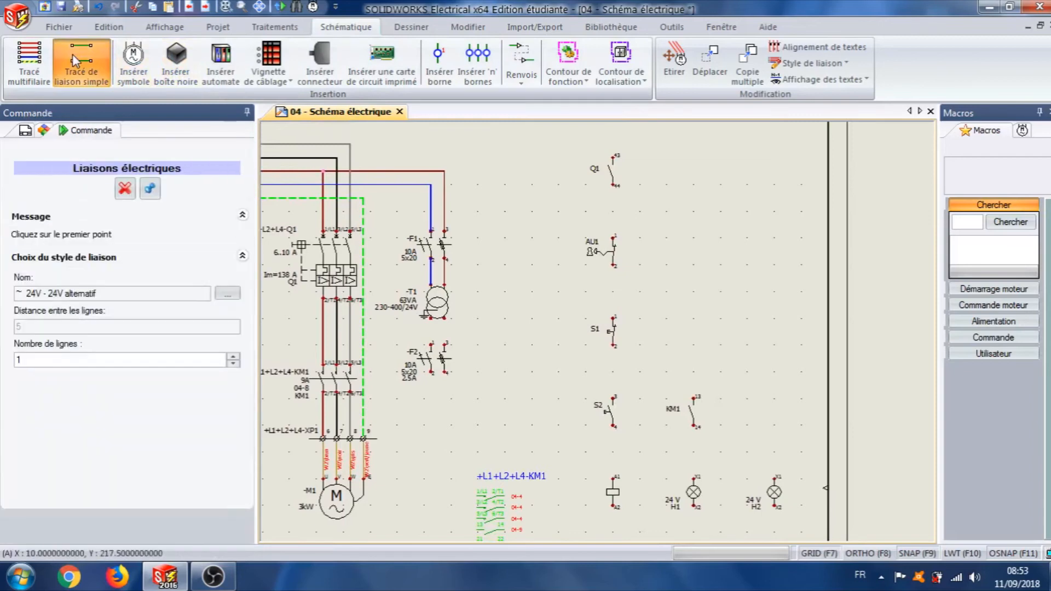
{"action": "left_click", "coordinate": [226, 294]}
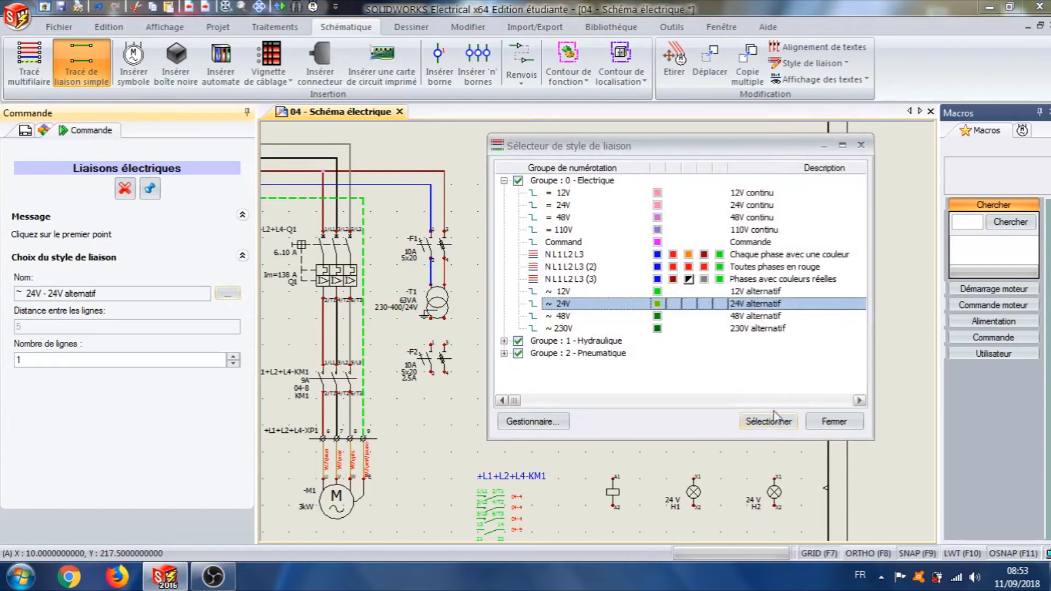
{"action": "left_click", "coordinate": [779, 426]}
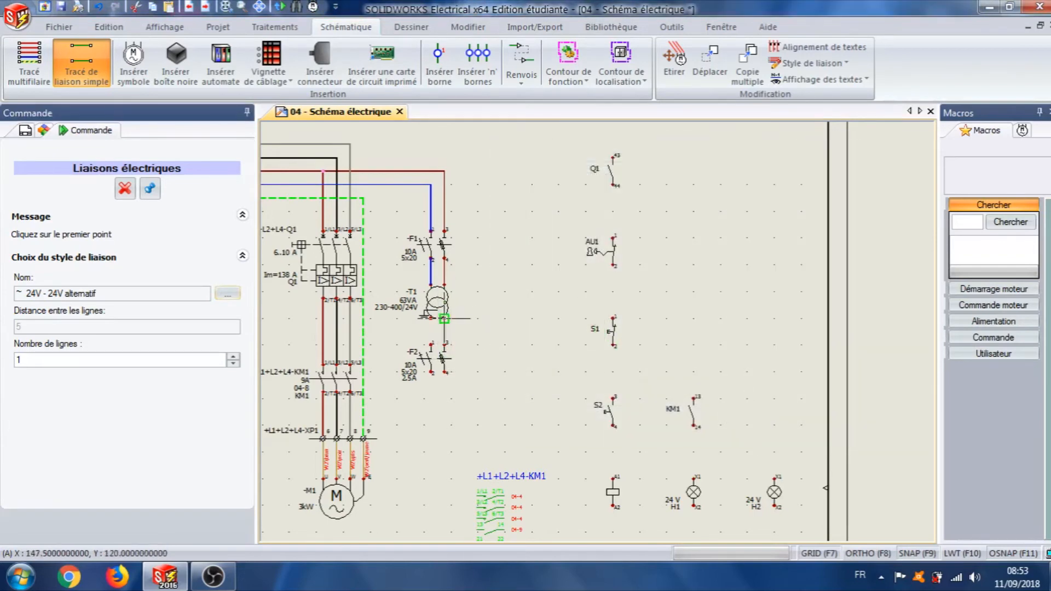
{"action": "left_click", "coordinate": [444, 318]}
{"action": "left_click", "coordinate": [445, 343]}
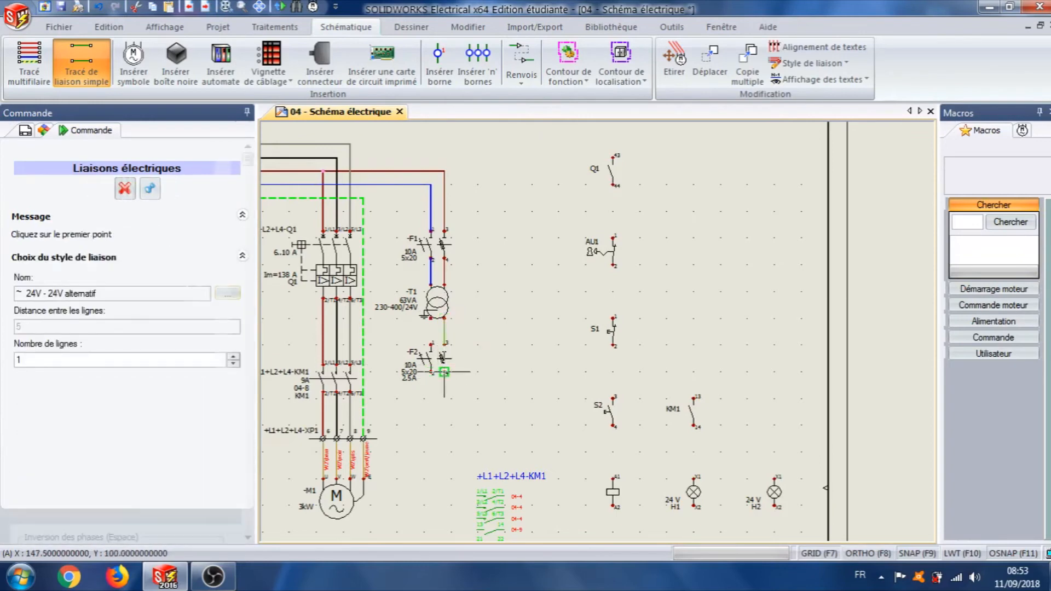
Step: Wire terminal 4 of F2 to terminal 43 of the Q1 contact, routing the line up between the two circuits
{"action": "left_click", "coordinate": [444, 372]}
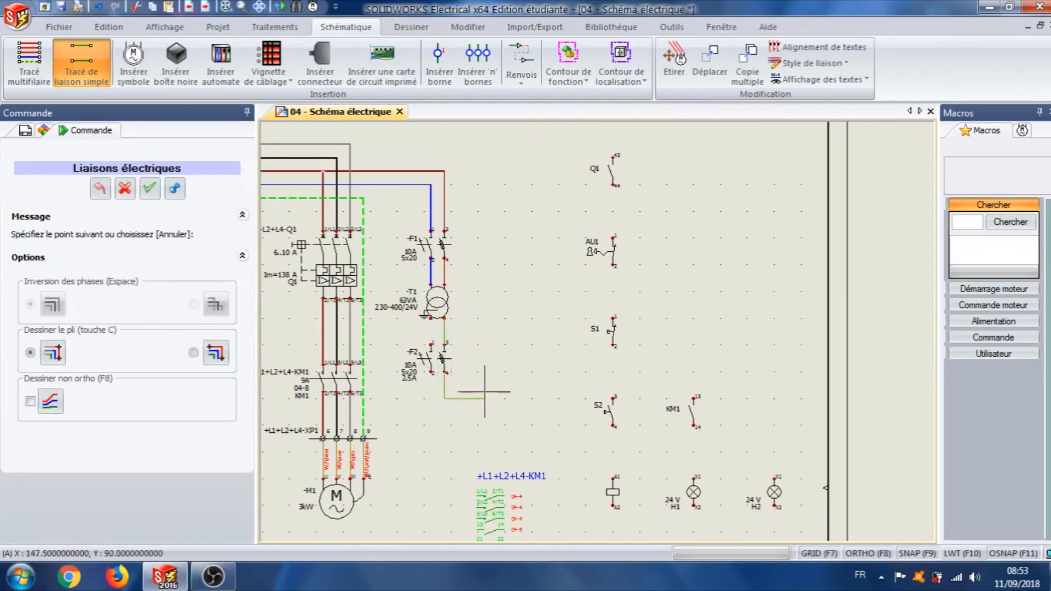
{"action": "left_click", "coordinate": [532, 398]}
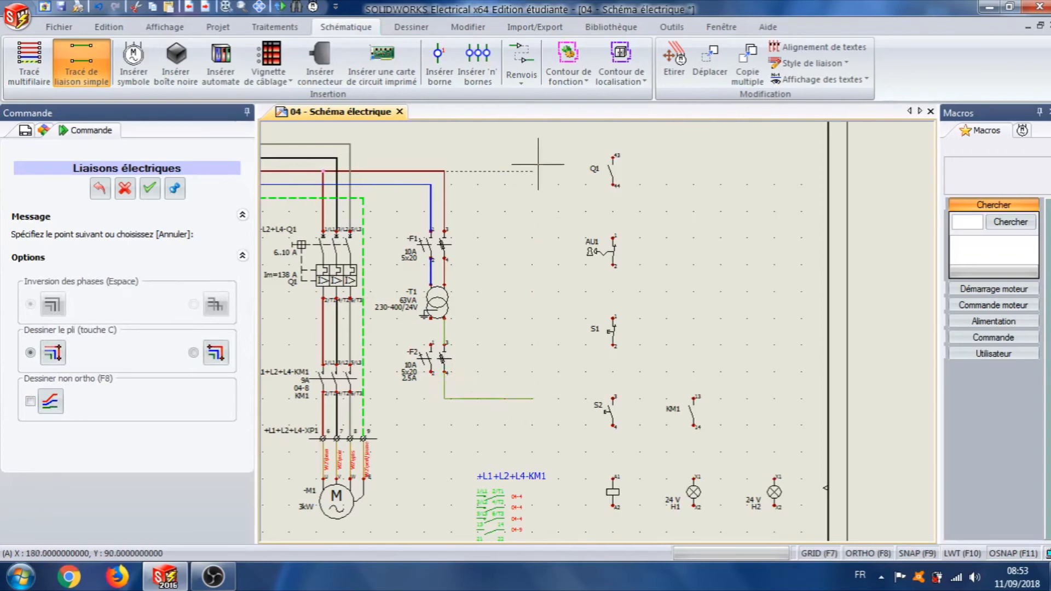
{"action": "left_click", "coordinate": [612, 157]}
Step: Wire the Q1 contact's terminal 44 to AU1 terminal 1, and AU1 terminal 2 to S1 terminal 1
{"action": "left_click", "coordinate": [612, 185]}
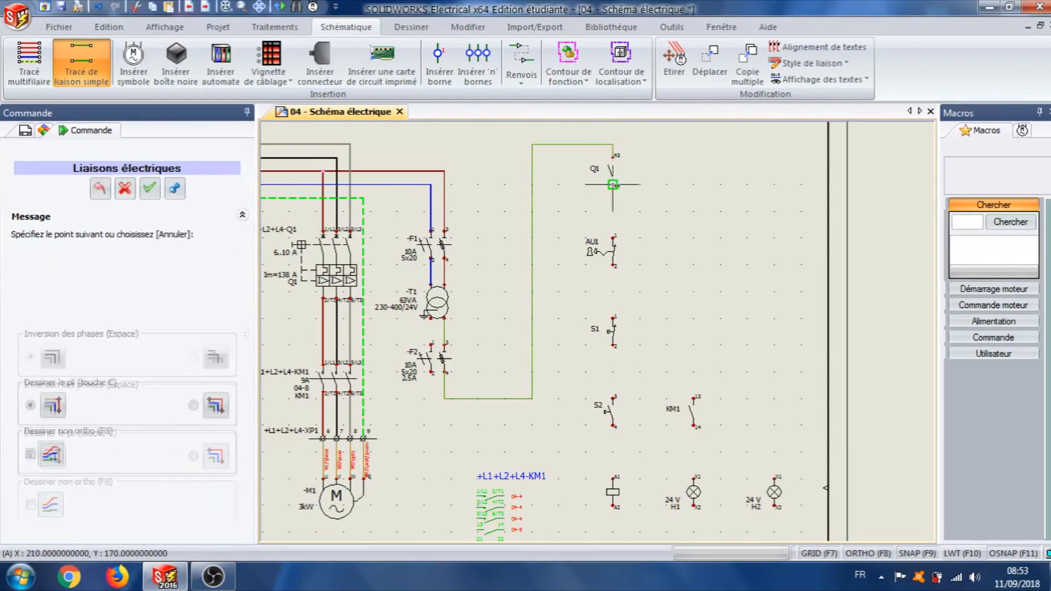
{"action": "left_click", "coordinate": [613, 238]}
{"action": "scroll", "coordinate": [612, 243], "scroll_direction": "up", "scroll_amount": 1}
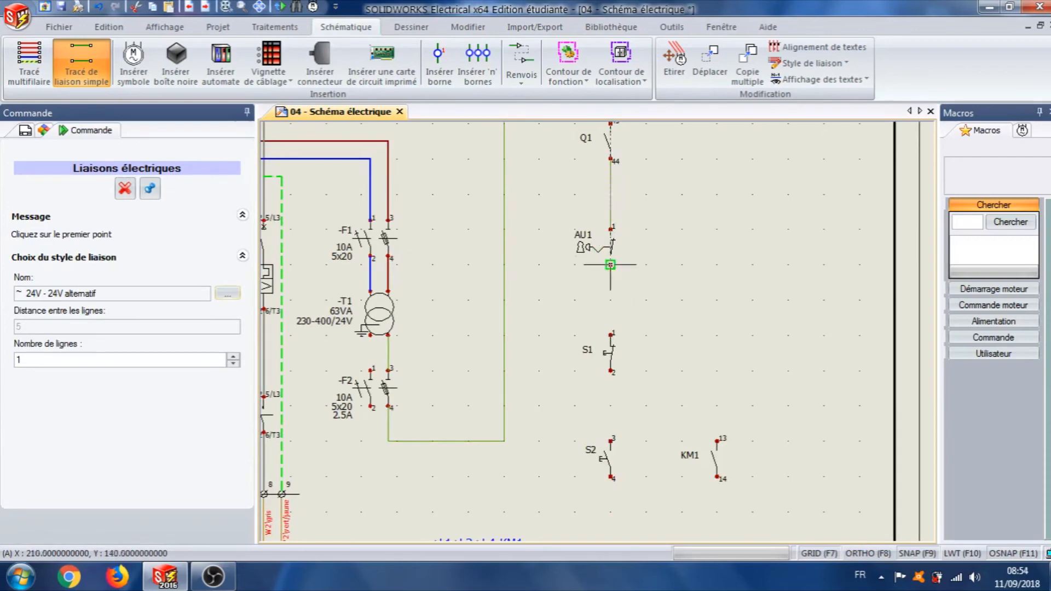
{"action": "left_click", "coordinate": [610, 265]}
{"action": "left_click", "coordinate": [611, 333]}
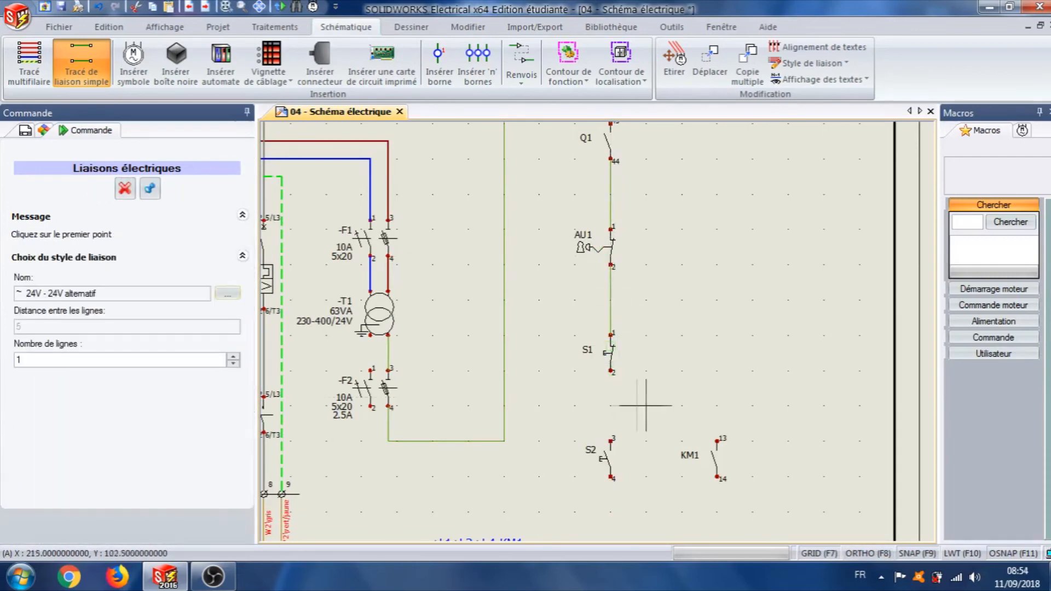
Step: Wire S1 terminal 2 to S2 terminal 3 and branch that line to terminal 13 of the KM1 contact
{"action": "scroll", "coordinate": [645, 406], "scroll_direction": "down", "scroll_amount": 3}
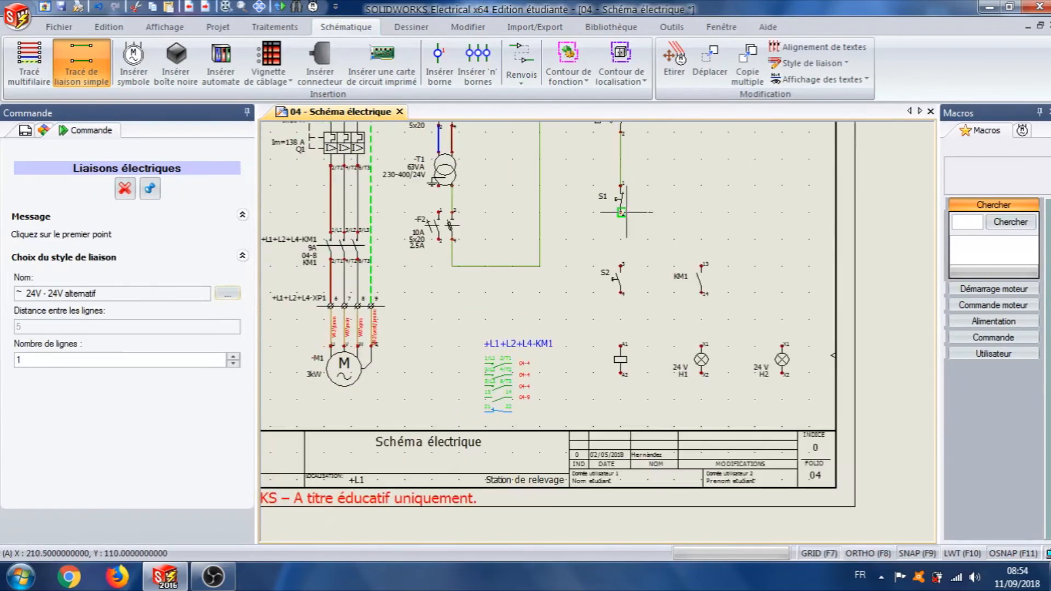
{"action": "left_click", "coordinate": [620, 212]}
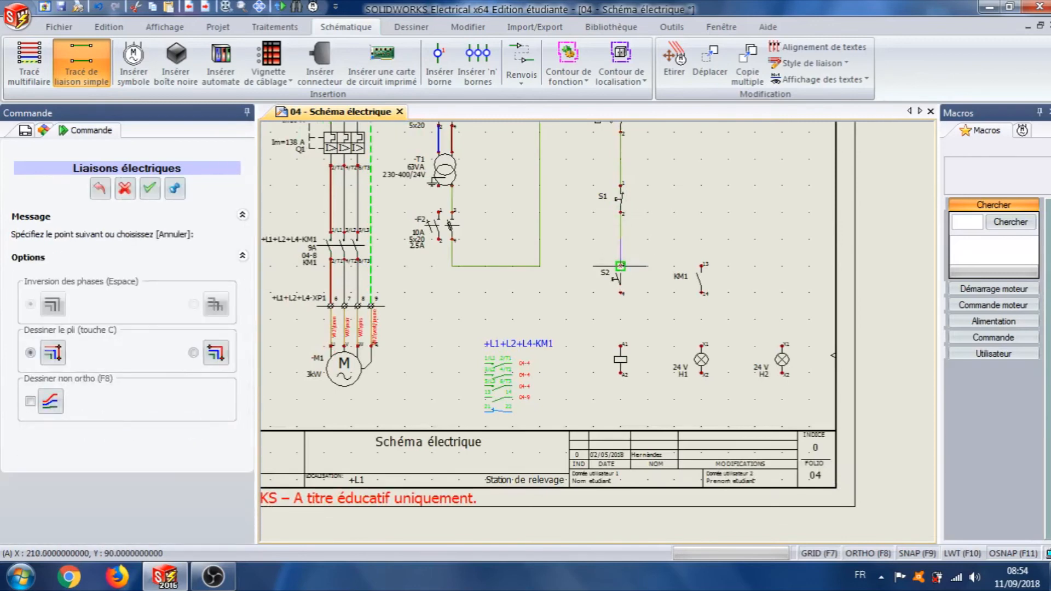
{"action": "left_click", "coordinate": [620, 266]}
{"action": "left_click", "coordinate": [620, 239]}
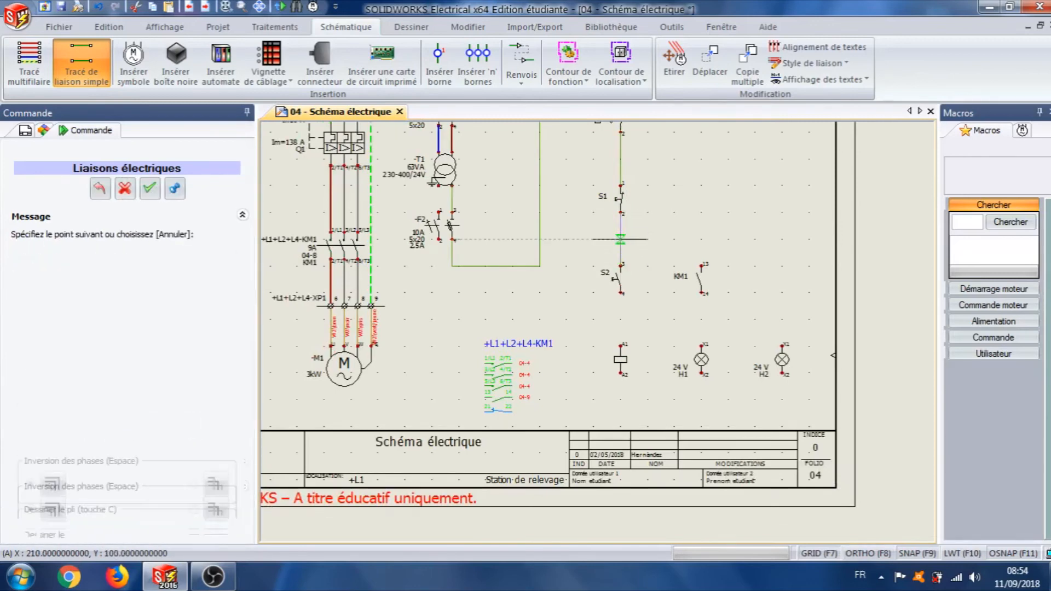
{"action": "left_click", "coordinate": [701, 266]}
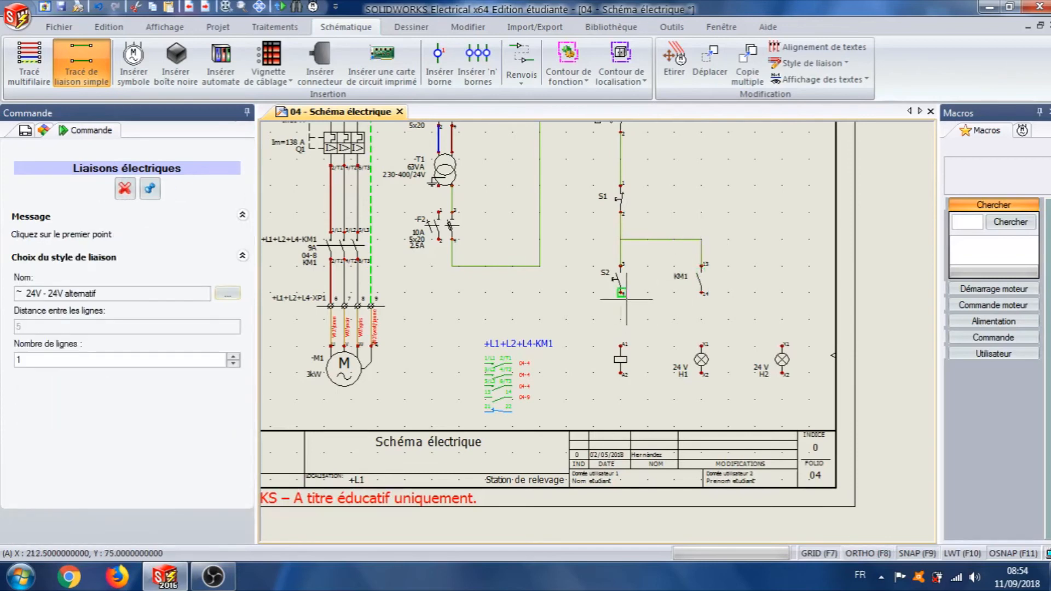
Step: Wire S2 terminal 4 to coil terminal A1 and KM1 terminal 14 to H1 terminal X1, and join both lines with a cross wire
{"action": "left_click", "coordinate": [620, 293]}
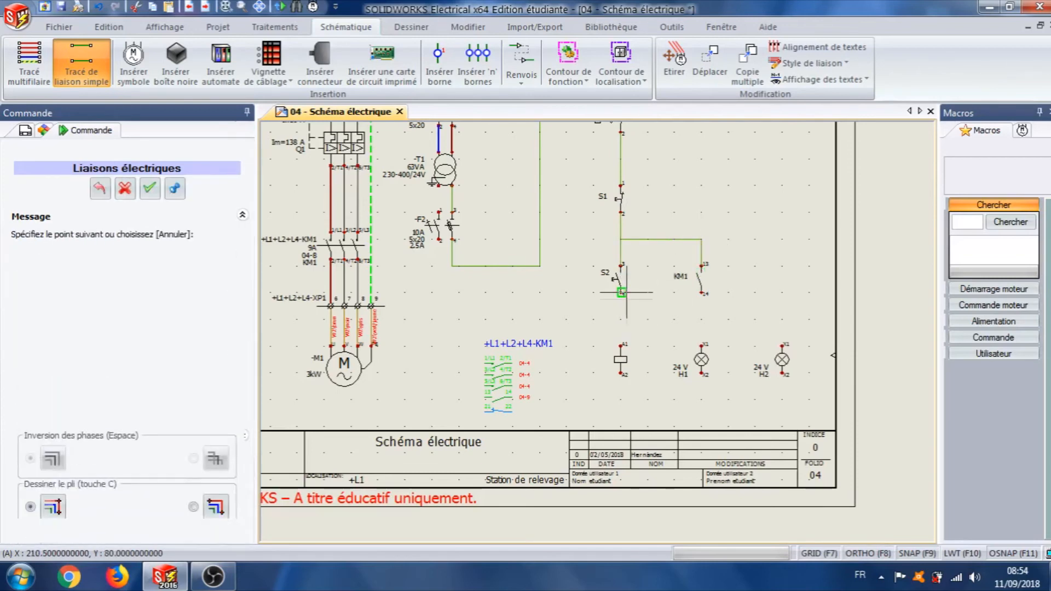
{"action": "left_click", "coordinate": [620, 346]}
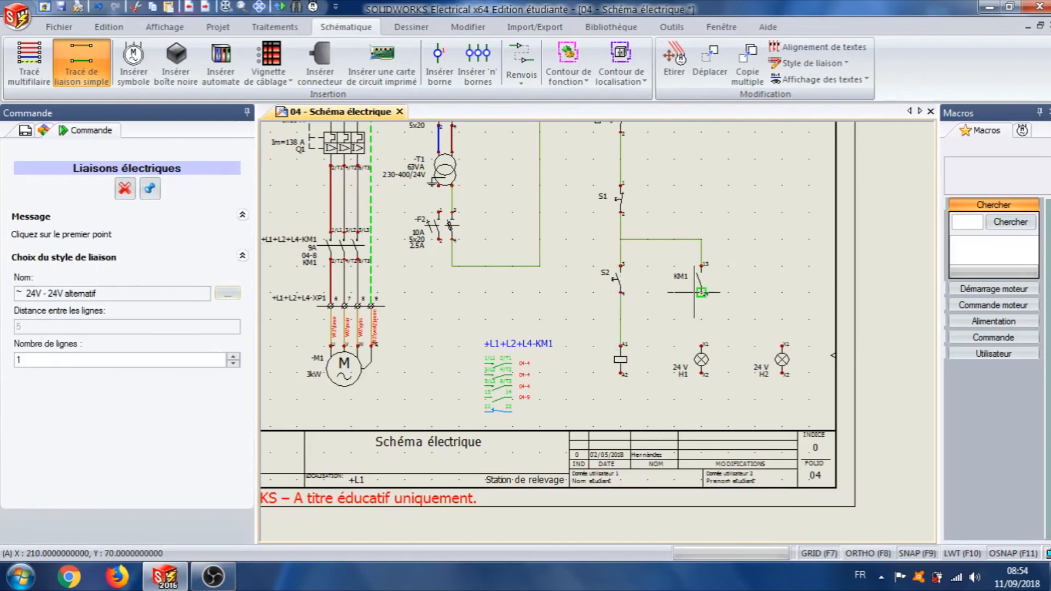
{"action": "left_click", "coordinate": [701, 293]}
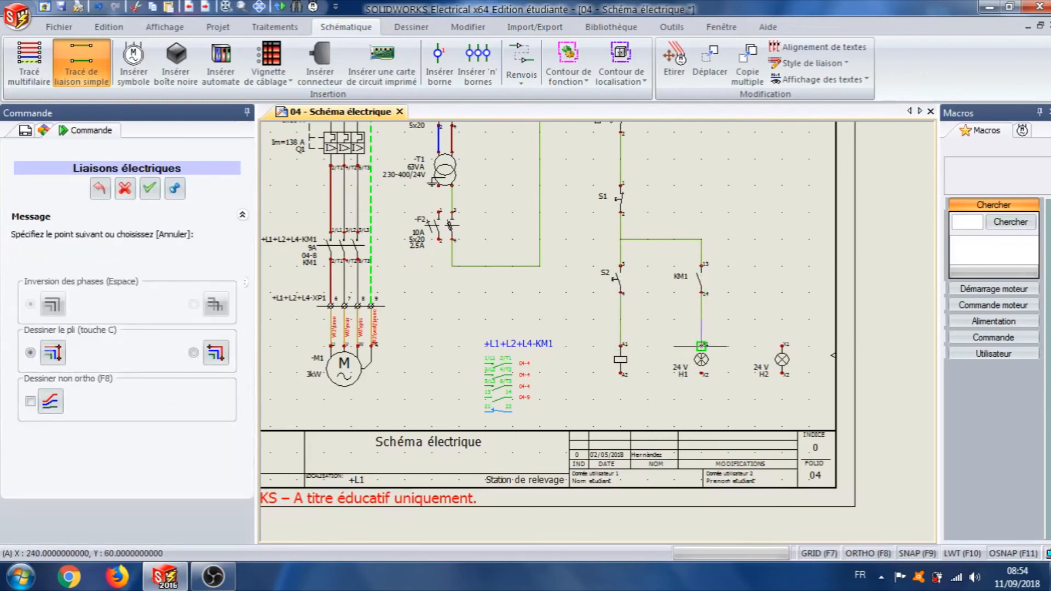
{"action": "left_click", "coordinate": [701, 345]}
{"action": "left_click", "coordinate": [701, 319]}
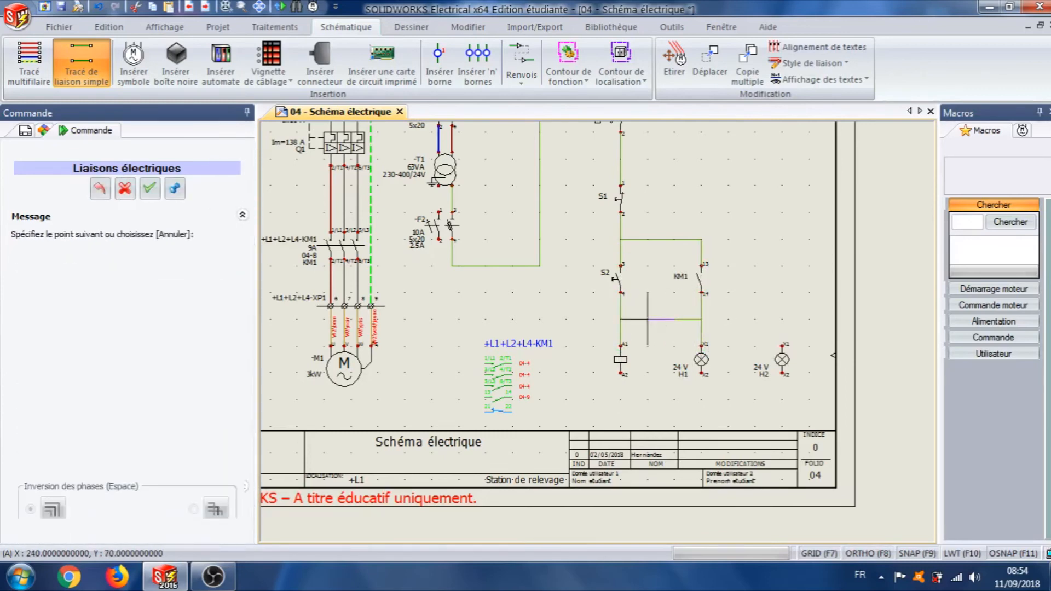
{"action": "left_click", "coordinate": [621, 319]}
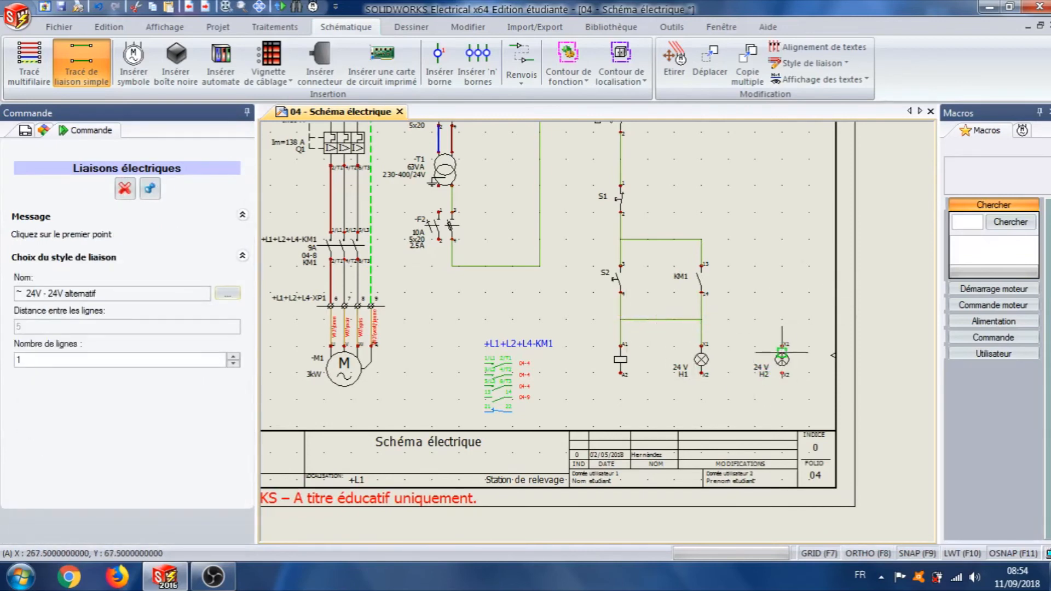
Step: Wire lamp H2's terminal X1 up to the supply line above the Q1 contact
{"action": "left_click", "coordinate": [782, 346]}
{"action": "scroll", "coordinate": [782, 346], "scroll_direction": "down", "scroll_amount": 3}
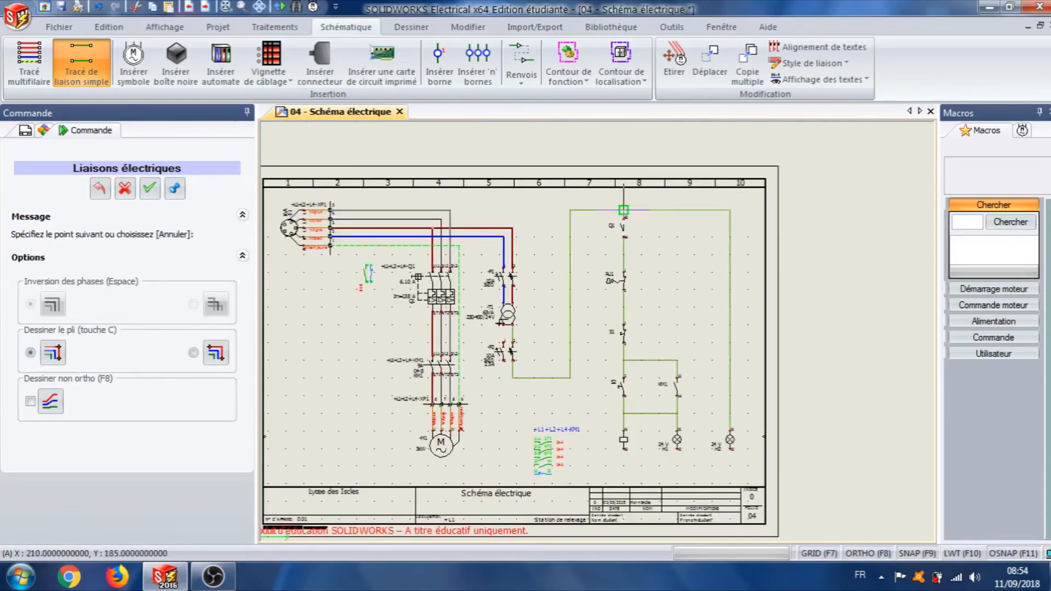
{"action": "left_click", "coordinate": [623, 209]}
{"action": "scroll", "coordinate": [678, 350], "scroll_direction": "down", "scroll_amount": 1}
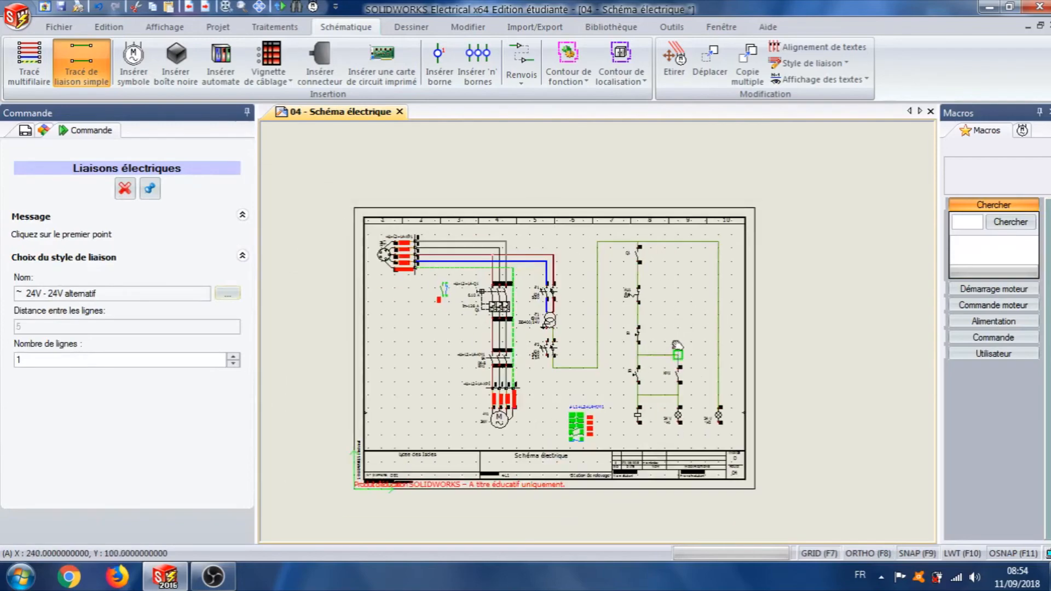
Step: Wire lamp H2's terminal X2 along a common return line to H1 terminal X2 and KM1 coil terminal A2
{"action": "scroll", "coordinate": [677, 351], "scroll_direction": "up", "scroll_amount": 4}
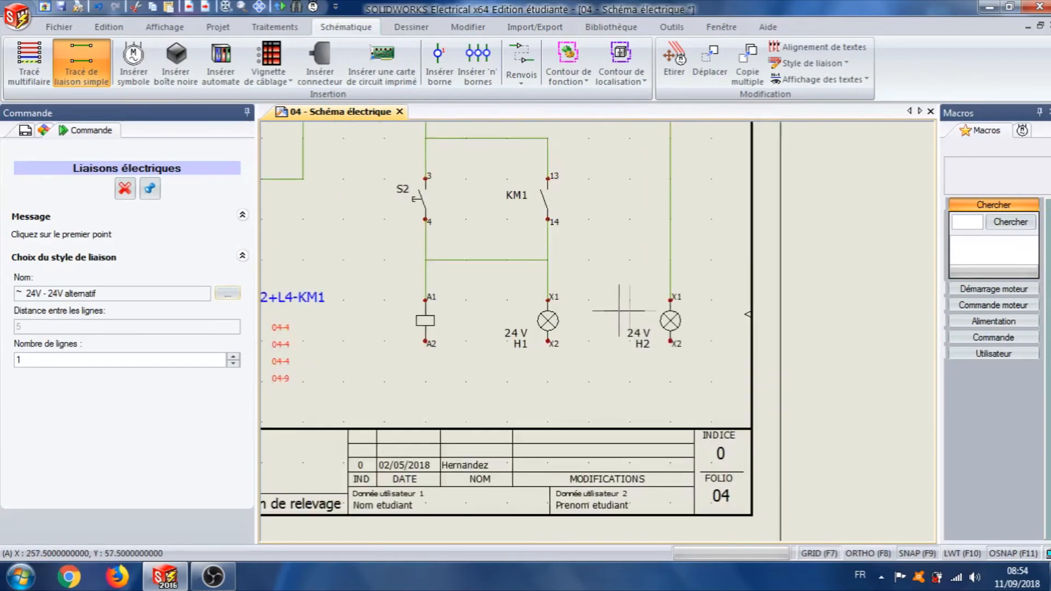
{"action": "left_click", "coordinate": [670, 341]}
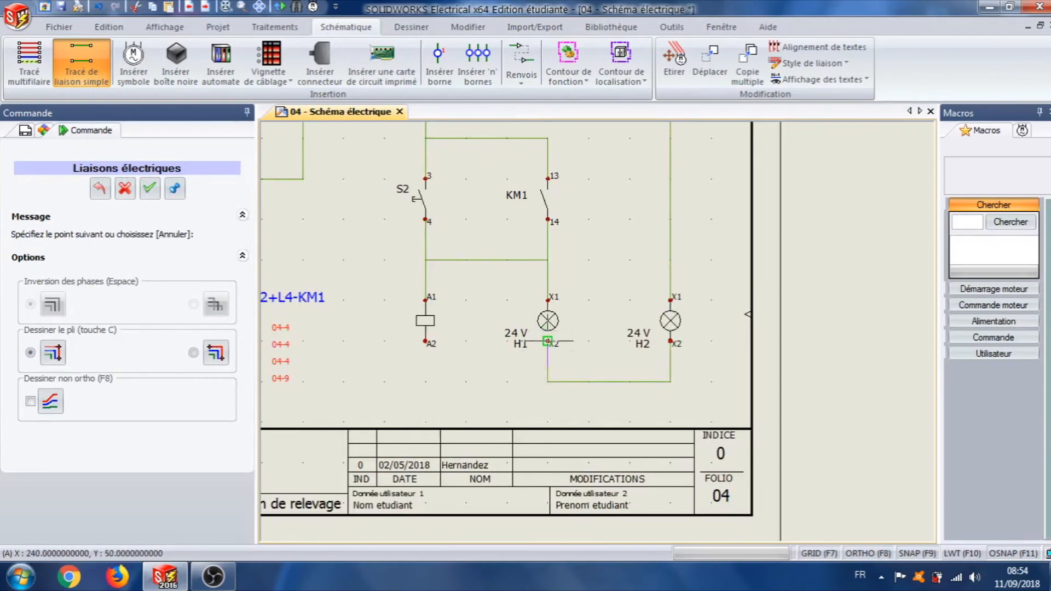
{"action": "left_click", "coordinate": [548, 341]}
{"action": "left_click", "coordinate": [548, 381]}
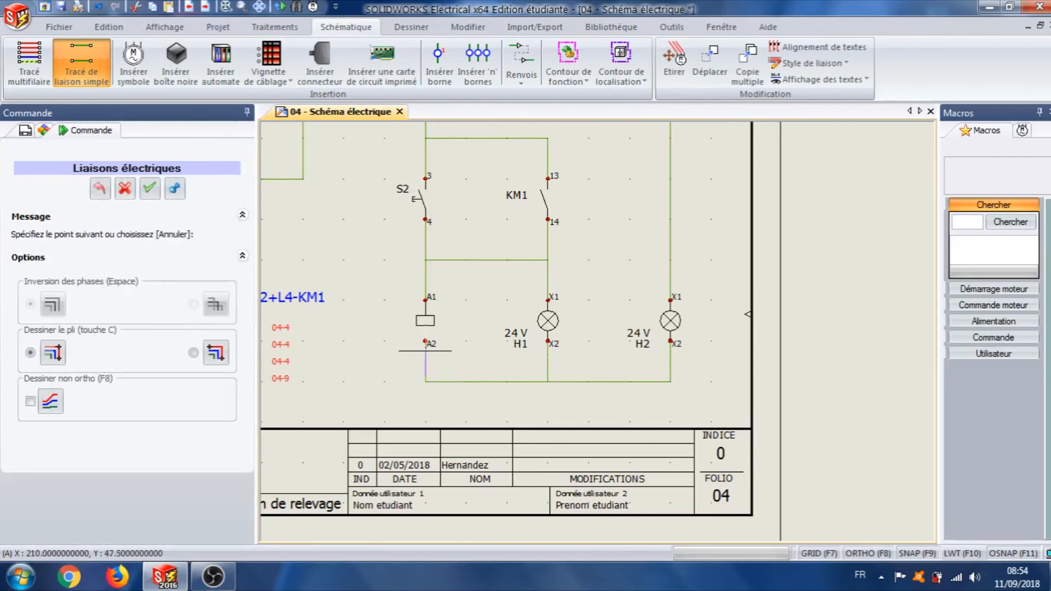
{"action": "left_click", "coordinate": [426, 341]}
Step: Leave wire drawing and move the KM1 contact cross-reference table up and closer to the coil
{"action": "scroll", "coordinate": [513, 317], "scroll_direction": "down", "scroll_amount": 2}
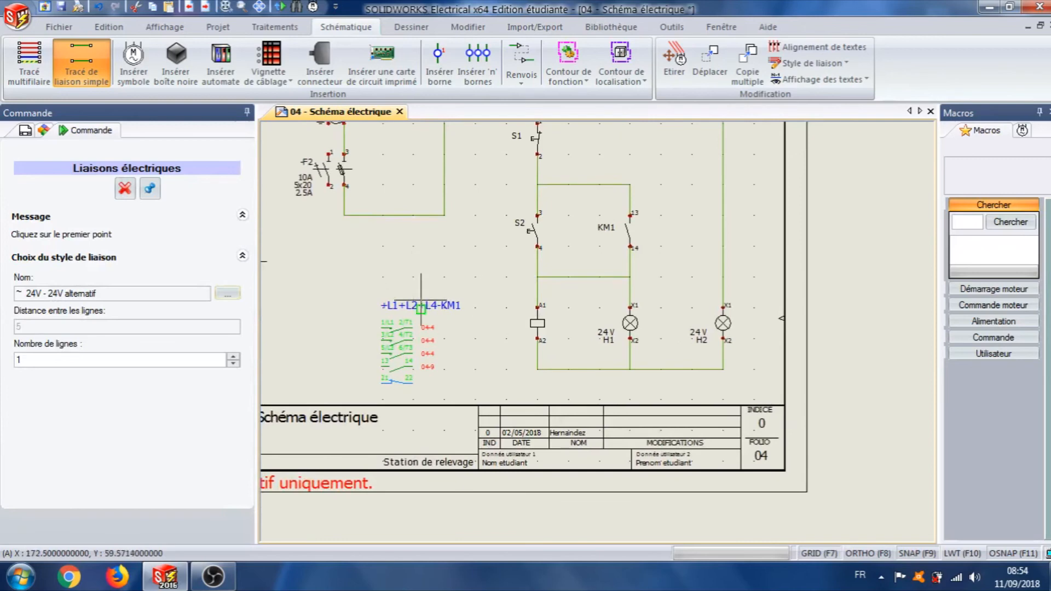
{"action": "left_click", "coordinate": [467, 277]}
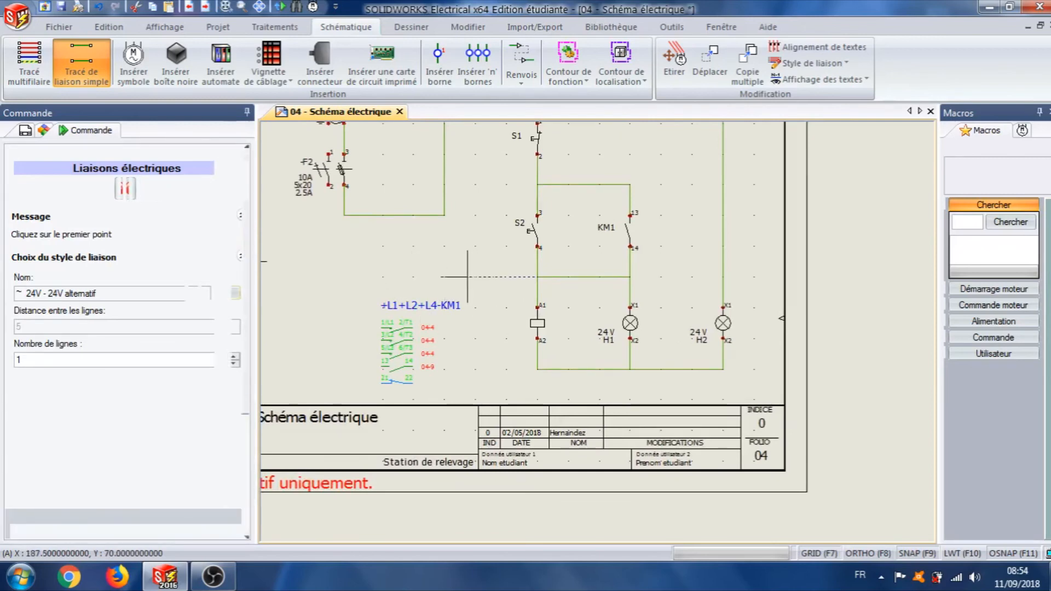
{"action": "key", "text": "Escape"}
{"action": "left_click_drag", "start_coordinate": [398, 332], "coordinate": [463, 296]}
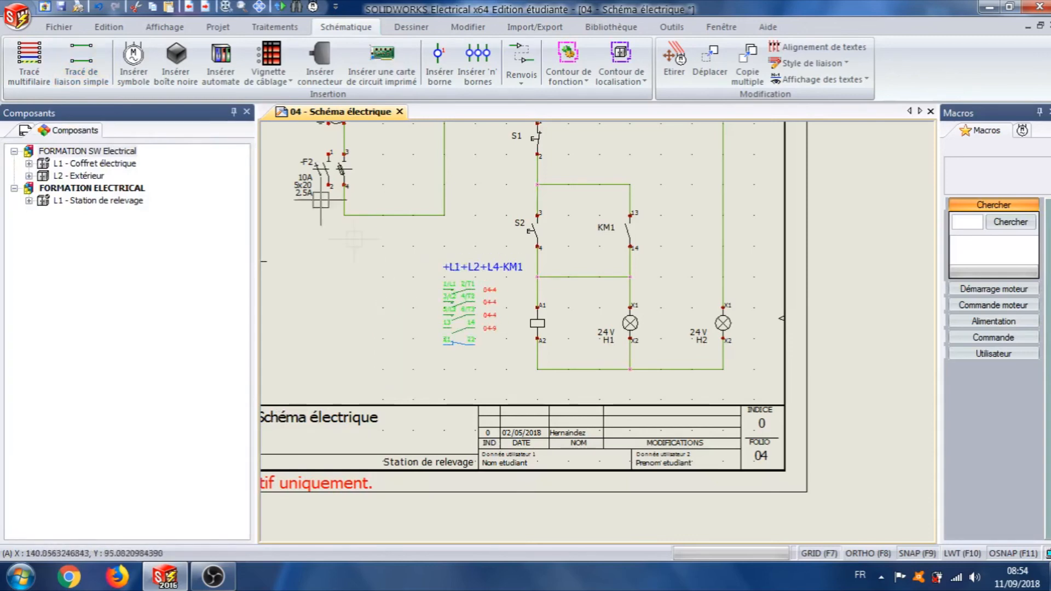
Step: Extend the common return wire from below the KM1 coil to terminal 2 of F2, and end wire drawing
{"action": "left_click", "coordinate": [81, 63]}
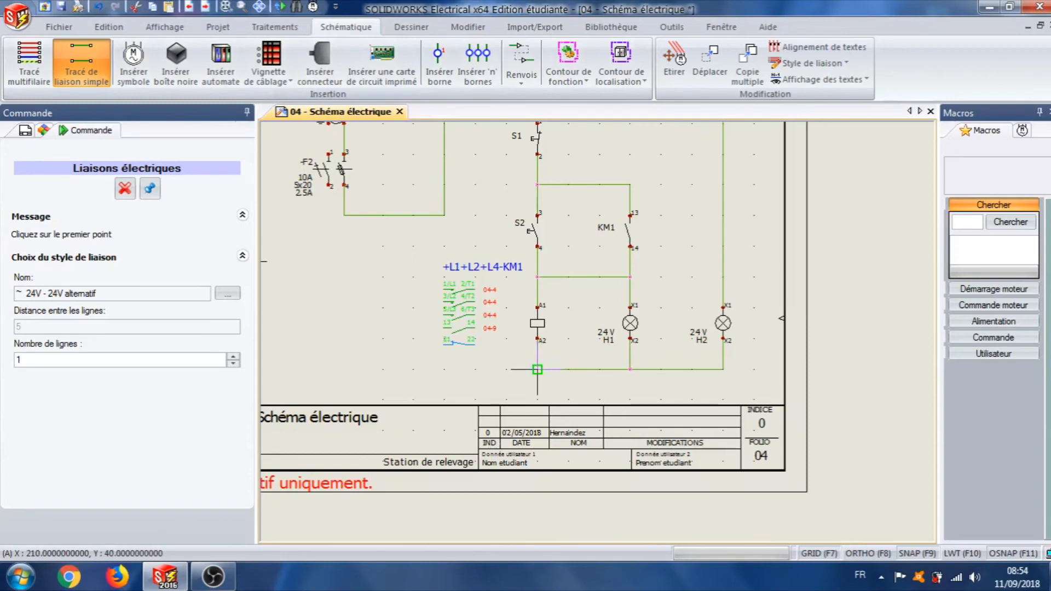
{"action": "left_click", "coordinate": [537, 370]}
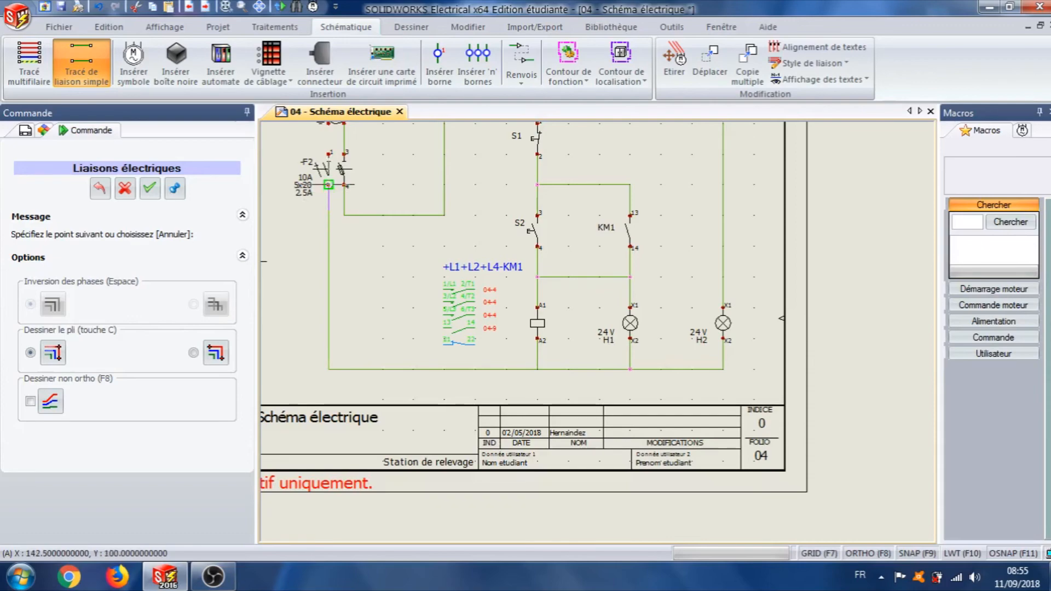
{"action": "left_click", "coordinate": [328, 186]}
{"action": "scroll", "coordinate": [383, 287], "scroll_direction": "down", "scroll_amount": 2}
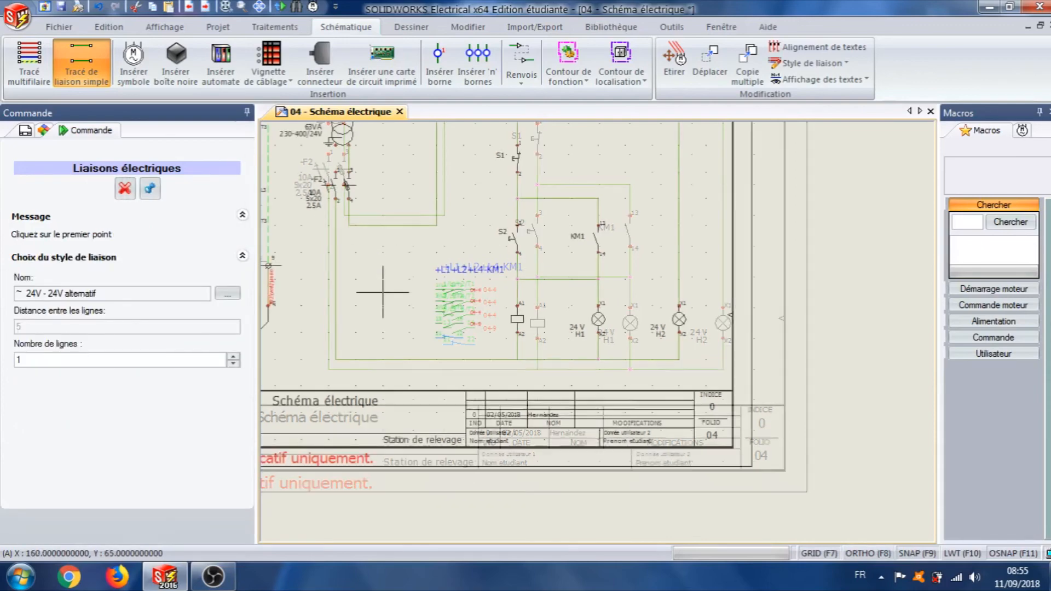
{"action": "scroll", "coordinate": [444, 231], "scroll_direction": "up", "scroll_amount": 3}
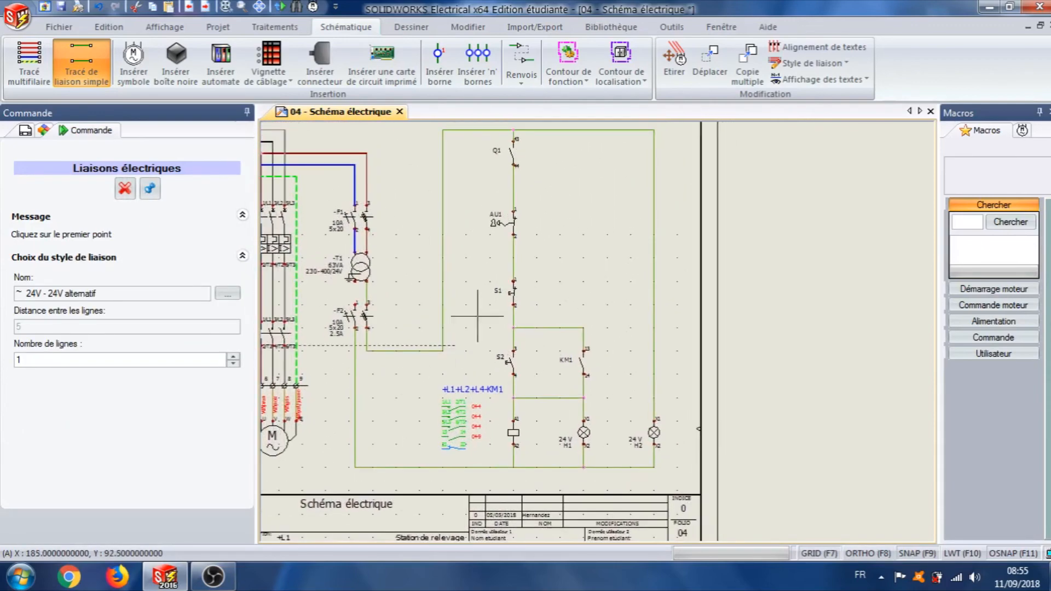
{"action": "scroll", "coordinate": [495, 181], "scroll_direction": "up", "scroll_amount": 3}
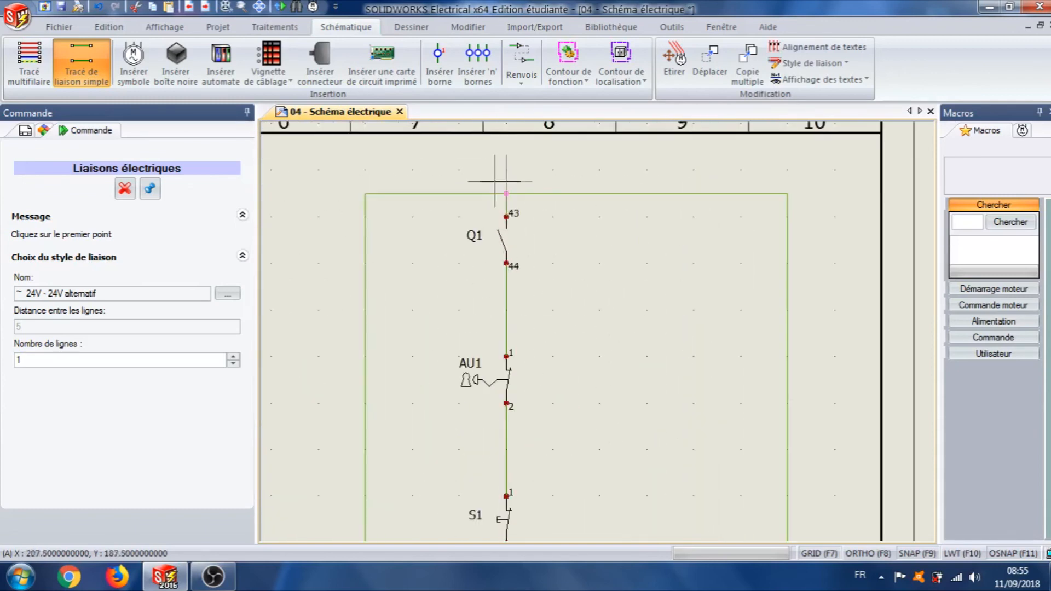
{"action": "key", "text": "Escape"}
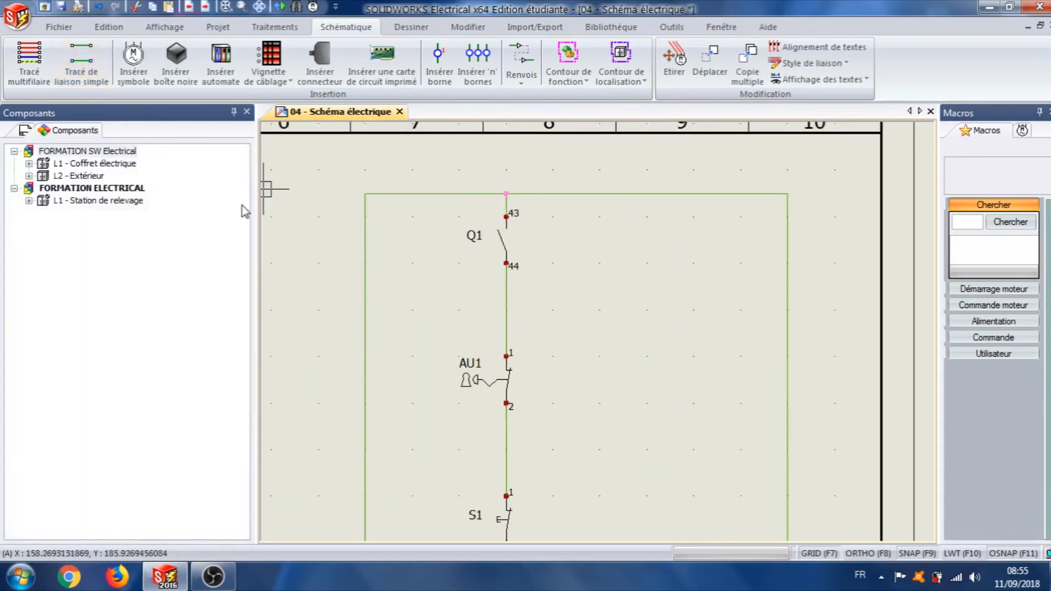
{"action": "right_click", "coordinate": [507, 202]}
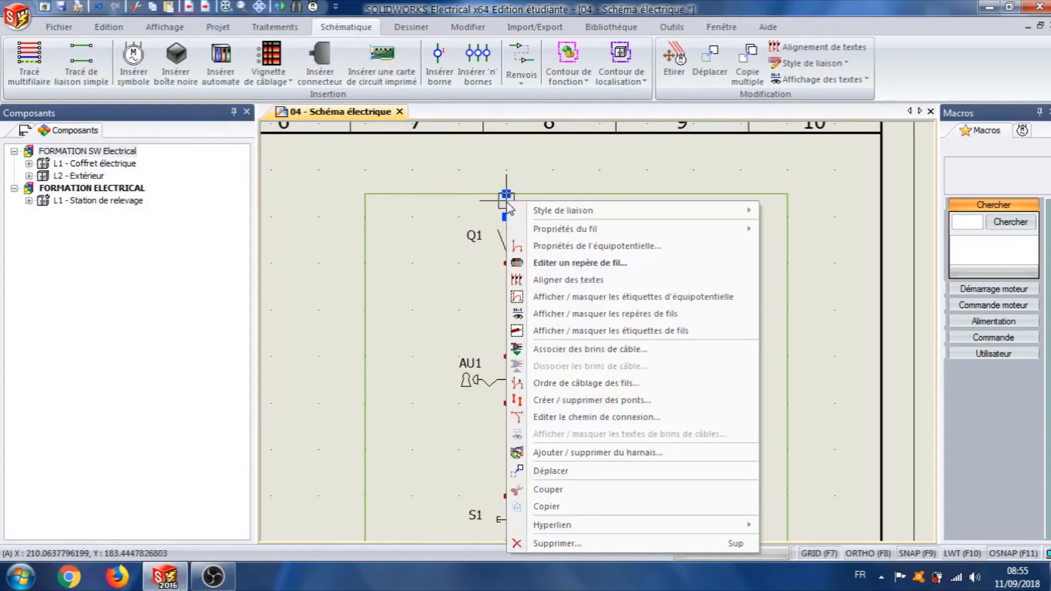
{"action": "left_click", "coordinate": [584, 386]}
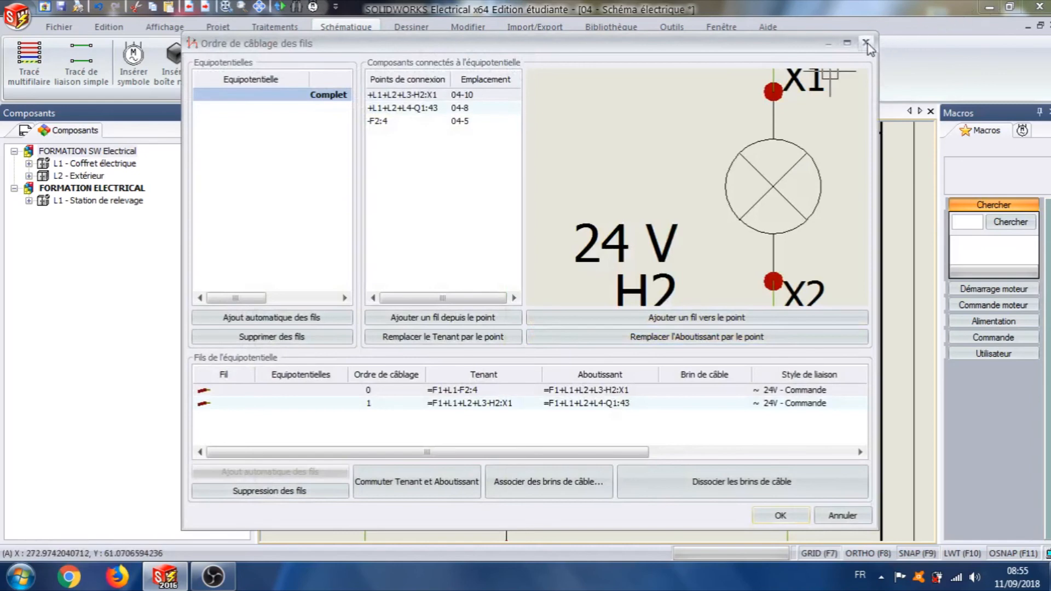
{"action": "left_click", "coordinate": [866, 42]}
Step: Edit the connection path above Q1 terminal 43 so both supply branches meet at the terminal, with the slant on the F2 side
{"action": "right_click", "coordinate": [505, 201]}
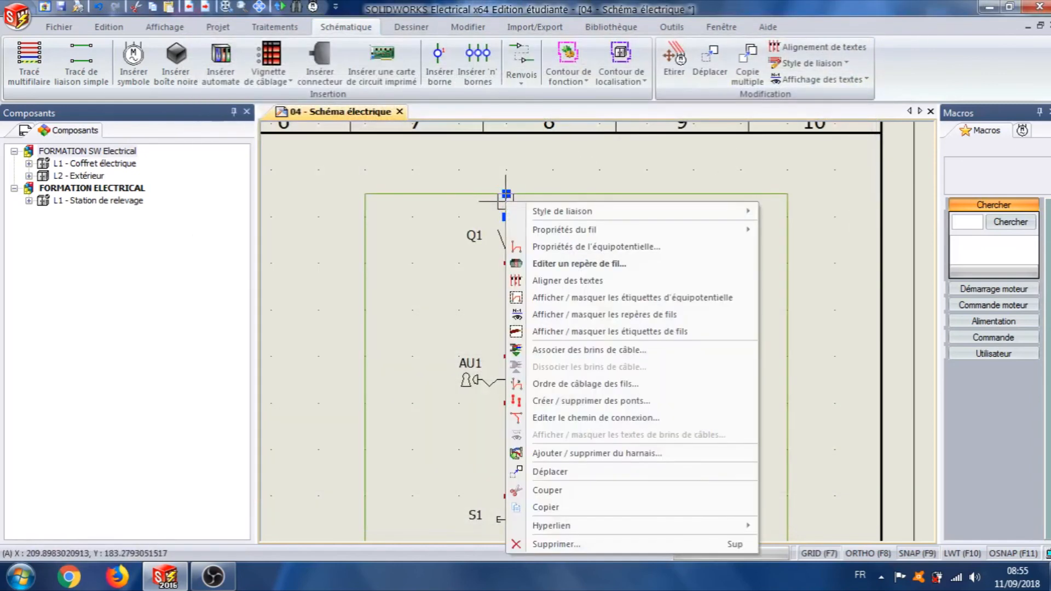
{"action": "left_click", "coordinate": [580, 419]}
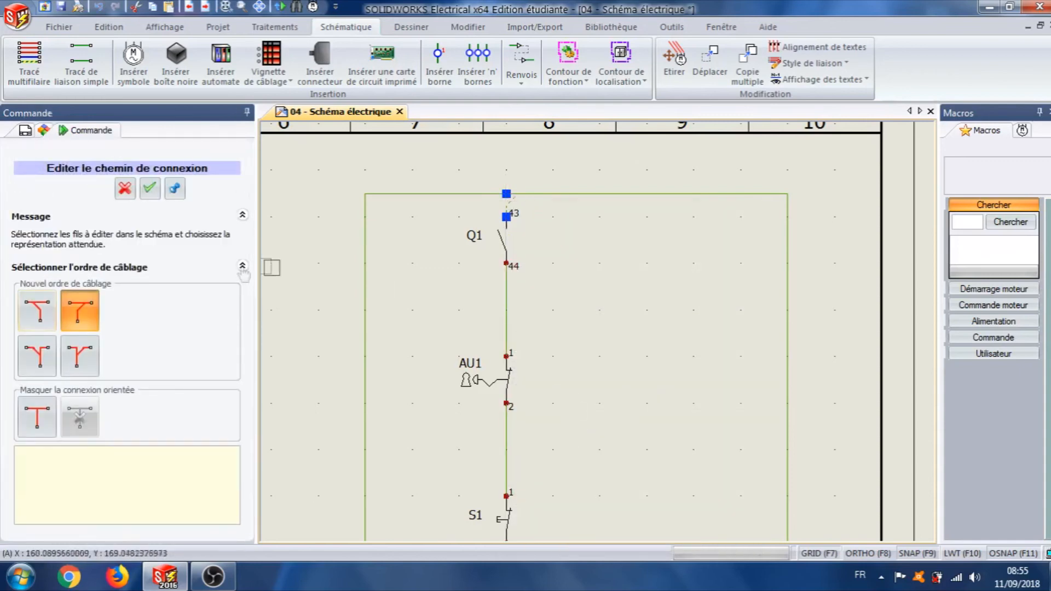
{"action": "left_click", "coordinate": [52, 350]}
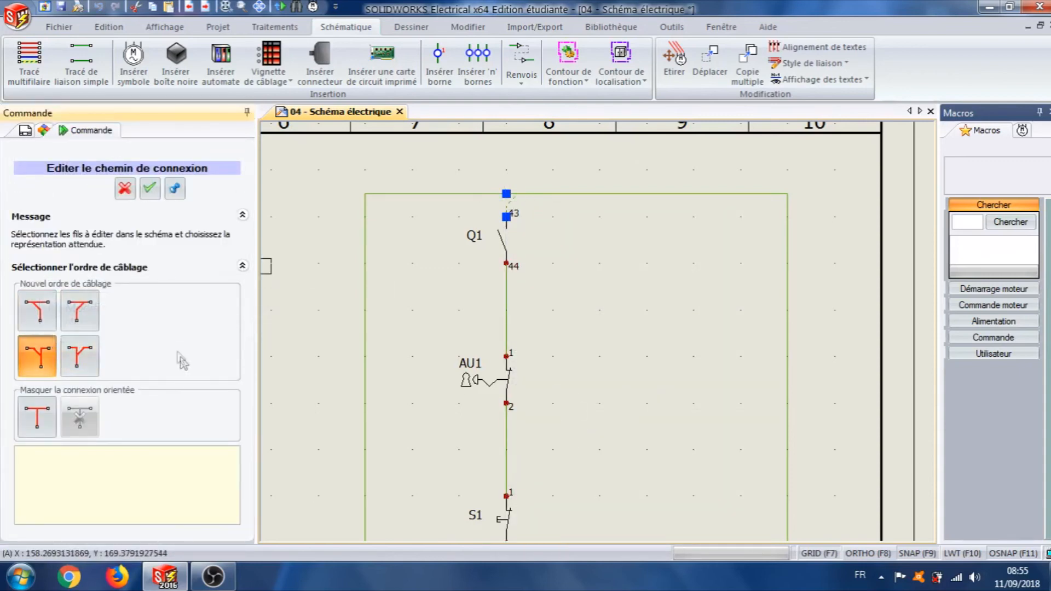
{"action": "left_click", "coordinate": [149, 190]}
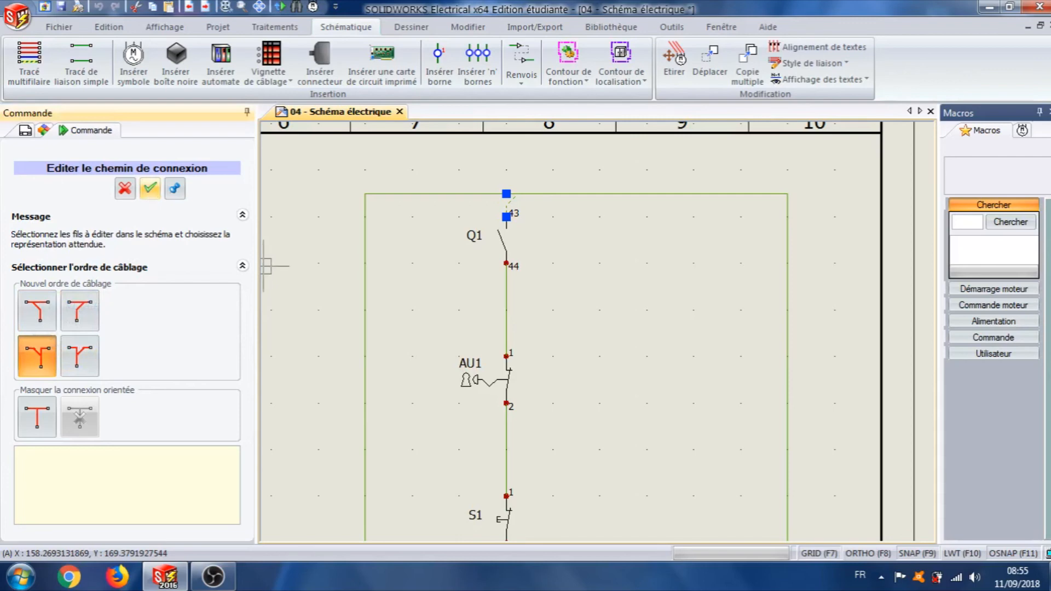
Step: Edit the connection path under KM1 coil terminal A2 so both return branches meet at the terminal, with the slant toward F2
{"action": "scroll", "coordinate": [623, 375], "scroll_direction": "down", "scroll_amount": 3}
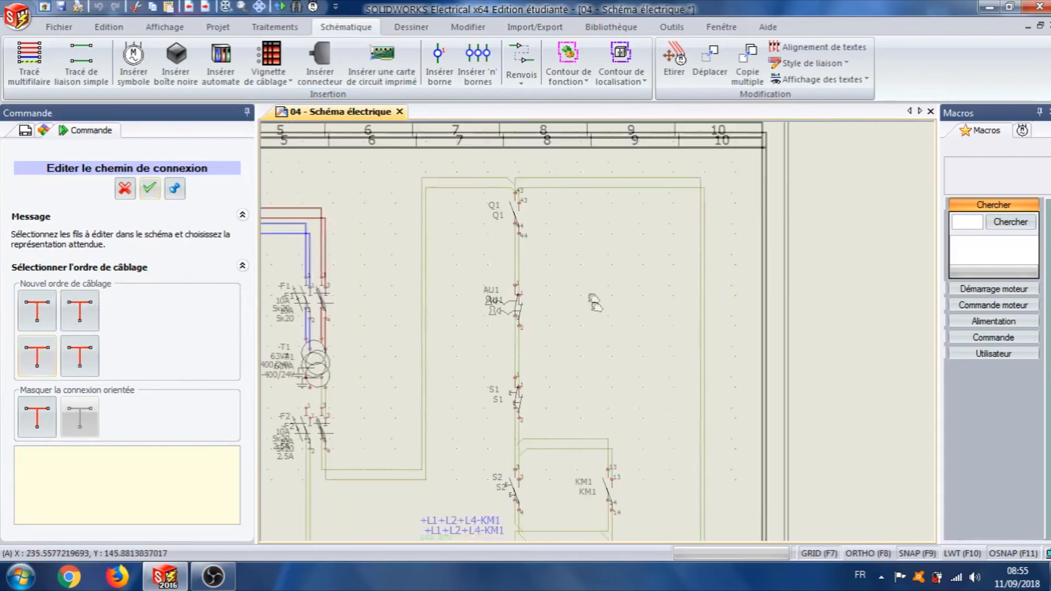
{"action": "middle_click_drag", "start_coordinate": [613, 328], "coordinate": [607, 244]}
{"action": "middle_click_drag", "start_coordinate": [563, 435], "coordinate": [550, 367]}
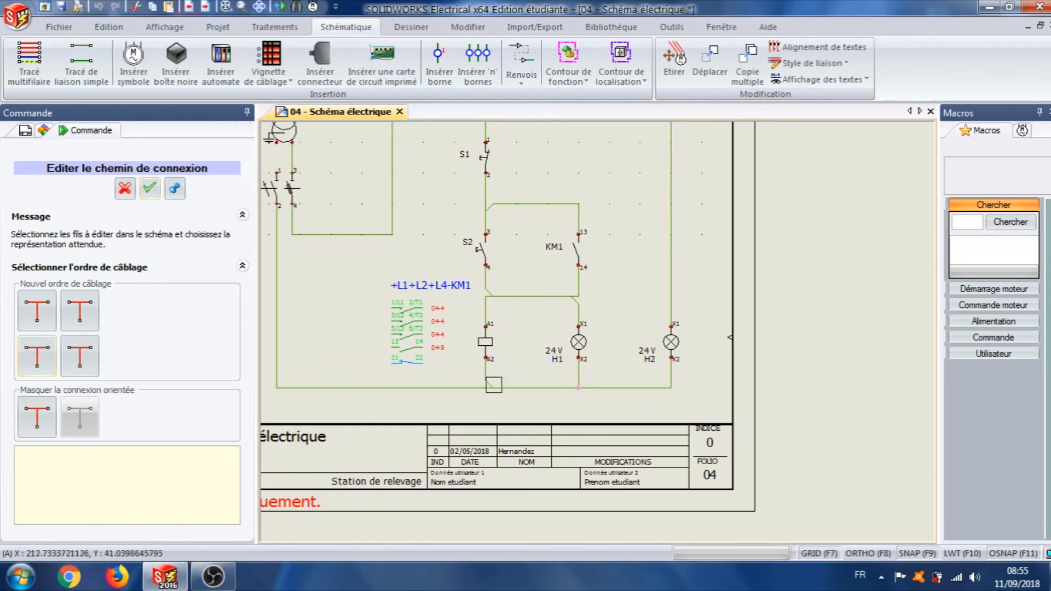
{"action": "left_click", "coordinate": [484, 372]}
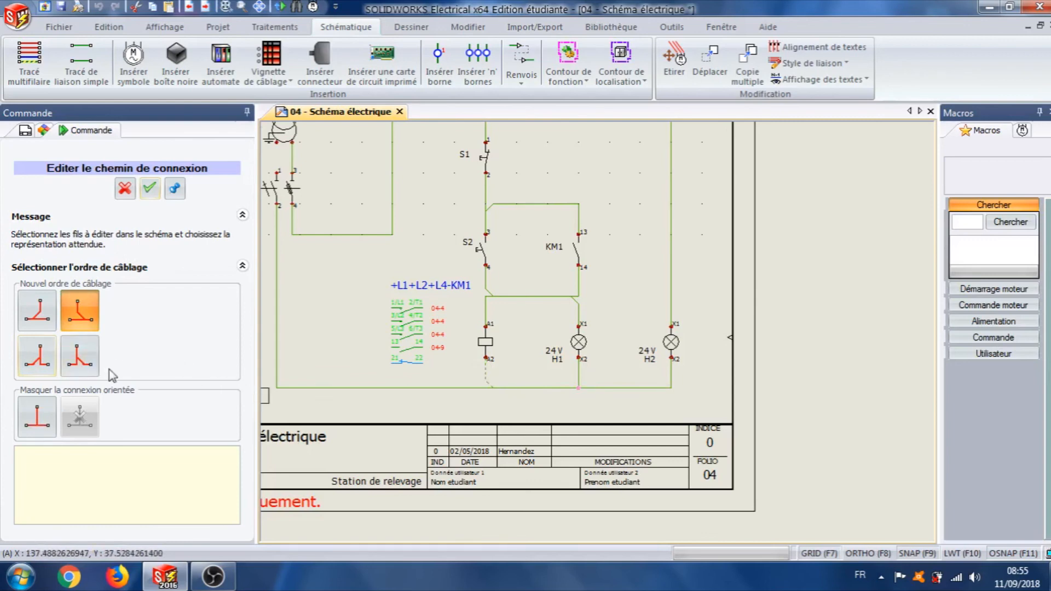
{"action": "left_click", "coordinate": [44, 362]}
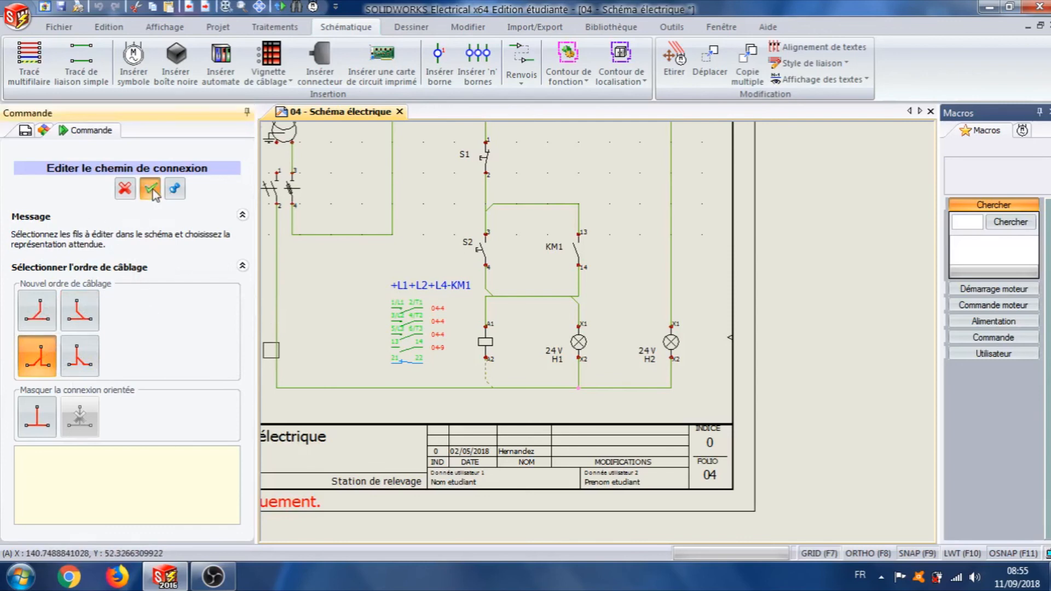
Step: Try to change the connection path under H1 terminal X2 to a two-branch junction with the slant toward the KM1 coil
{"action": "left_click", "coordinate": [577, 369]}
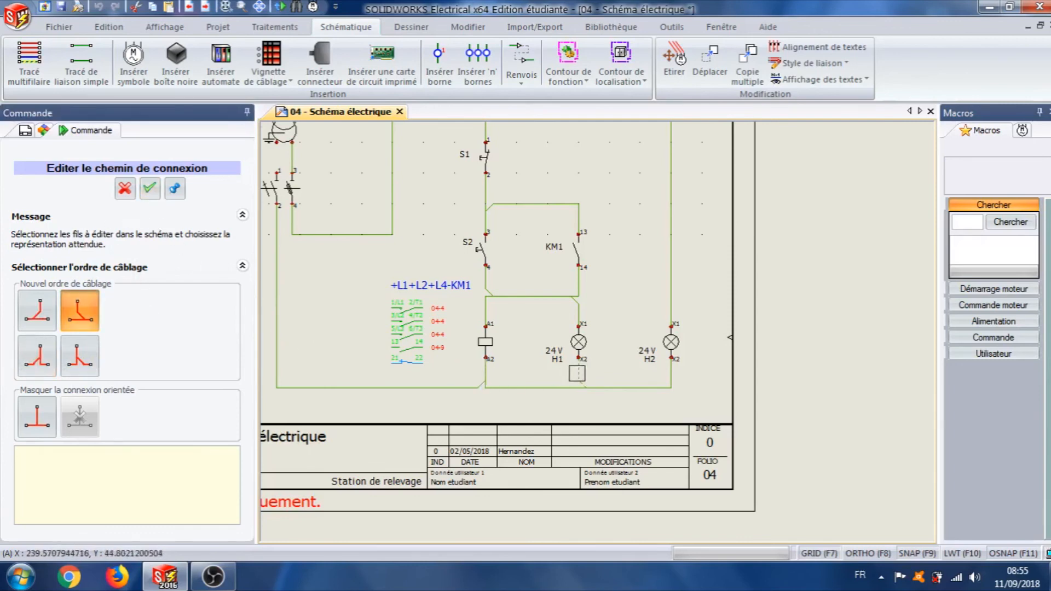
{"action": "left_click", "coordinate": [38, 359]}
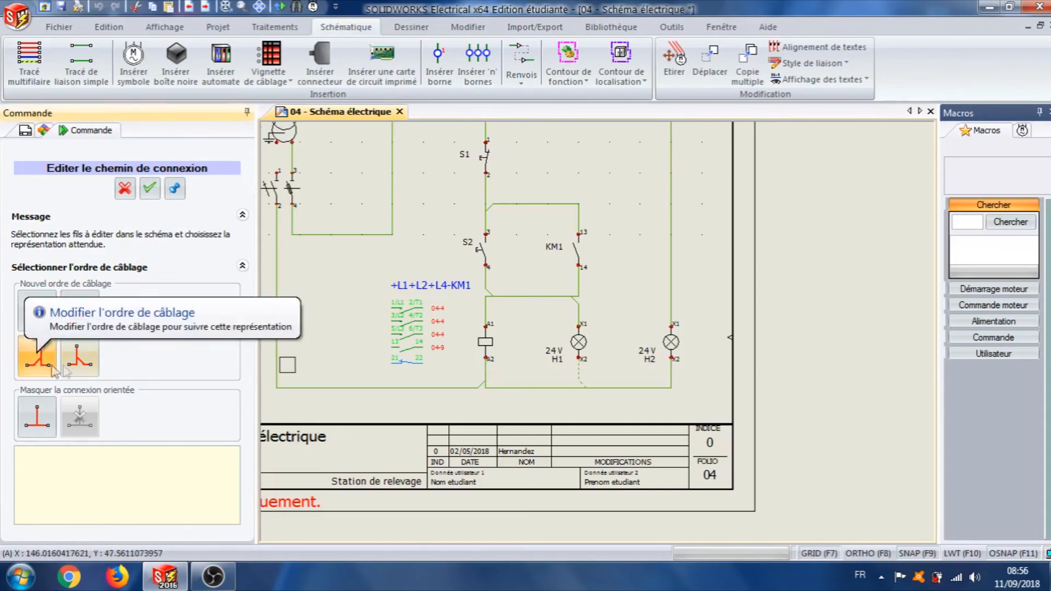
{"action": "left_click", "coordinate": [154, 192]}
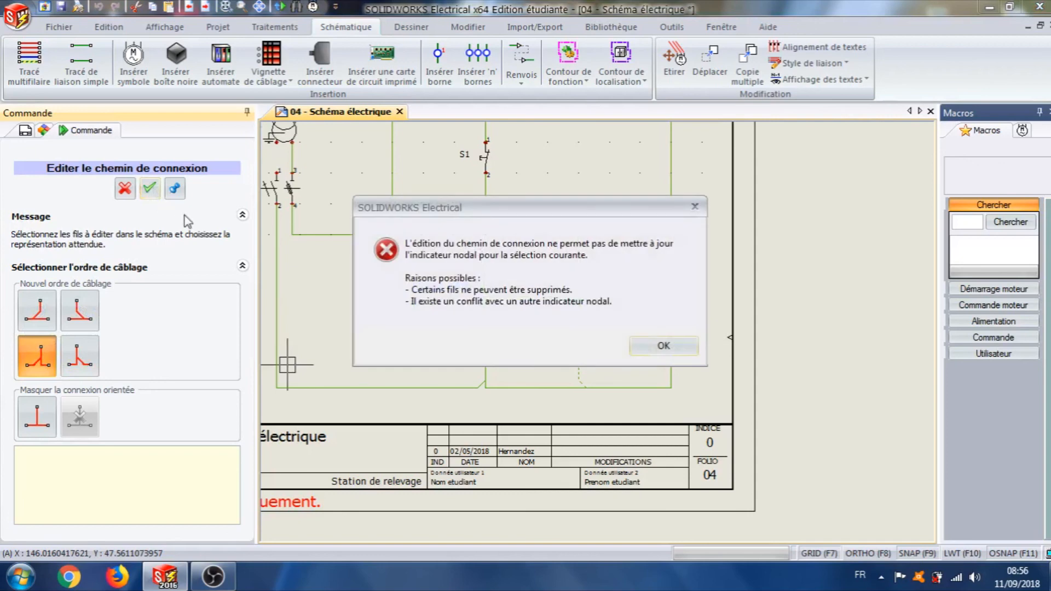
{"action": "left_click", "coordinate": [663, 347]}
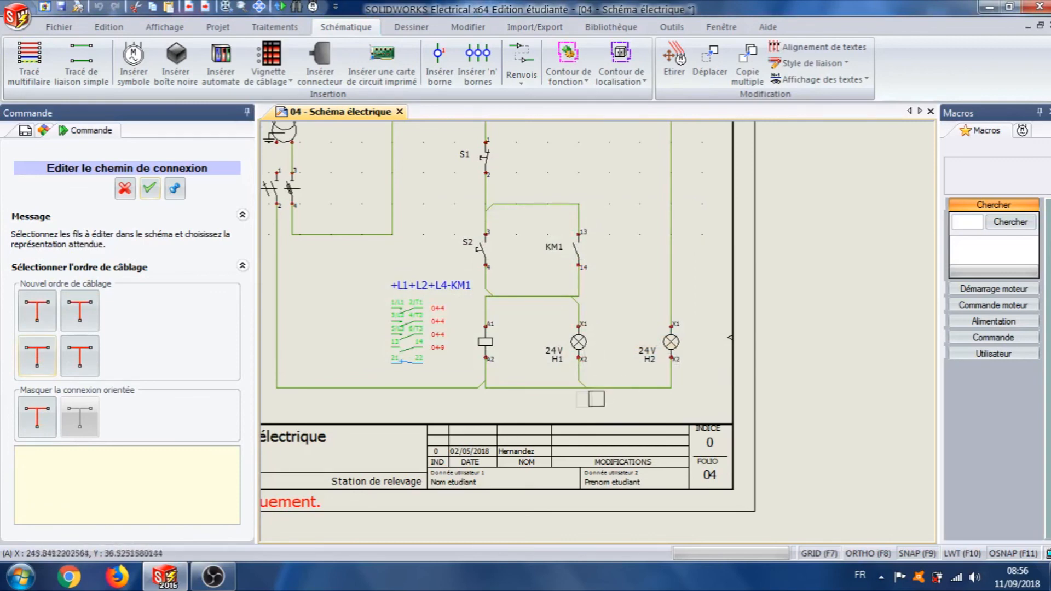
Step: Set the connection path under H1 terminal X2 to a two-branch junction with the slant toward lamp H2
{"action": "left_click", "coordinate": [576, 369]}
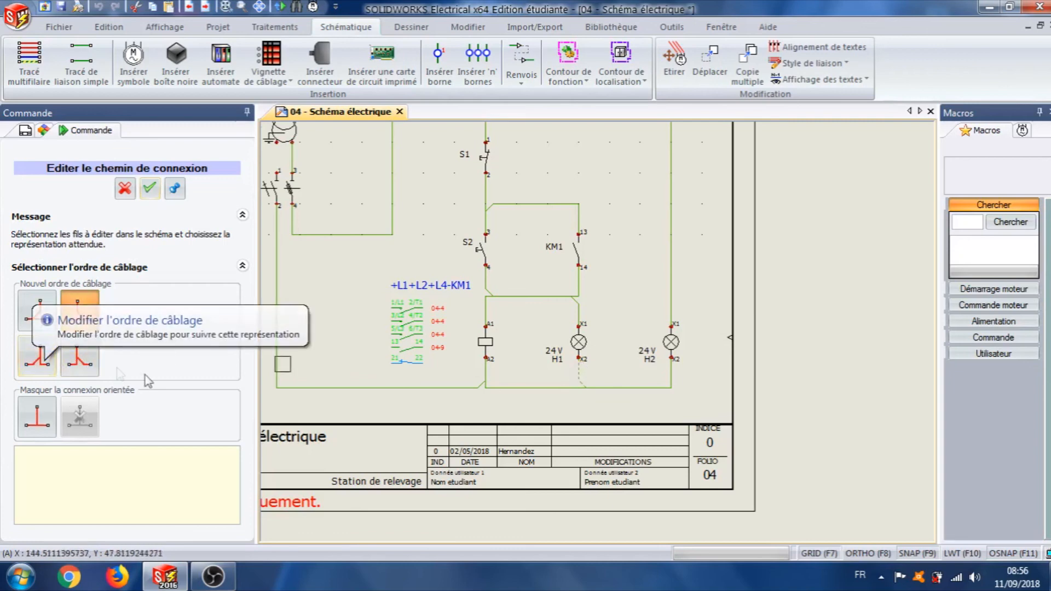
{"action": "left_click", "coordinate": [81, 359]}
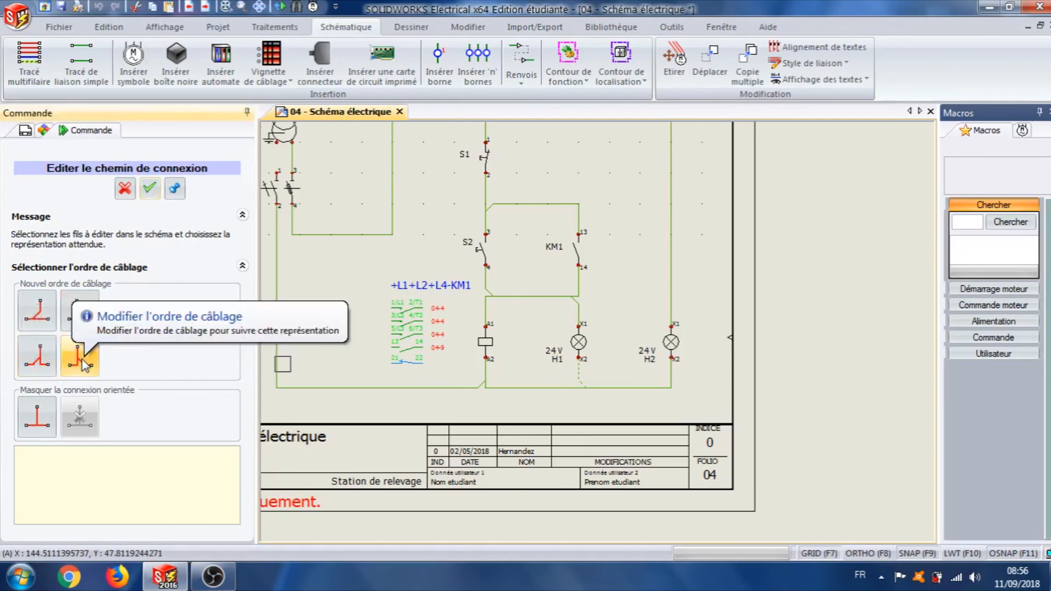
{"action": "left_click", "coordinate": [149, 189]}
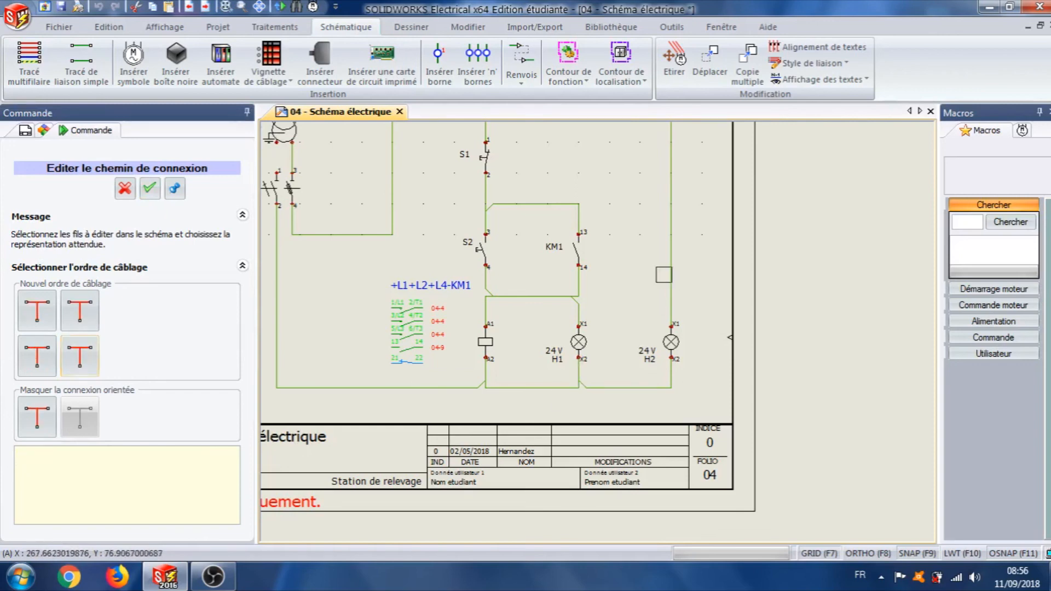
Step: Try again to flip the slant of the junction under H1 terminal X2 toward the KM1 coil
{"action": "scroll", "coordinate": [622, 308], "scroll_direction": "down", "scroll_amount": 1}
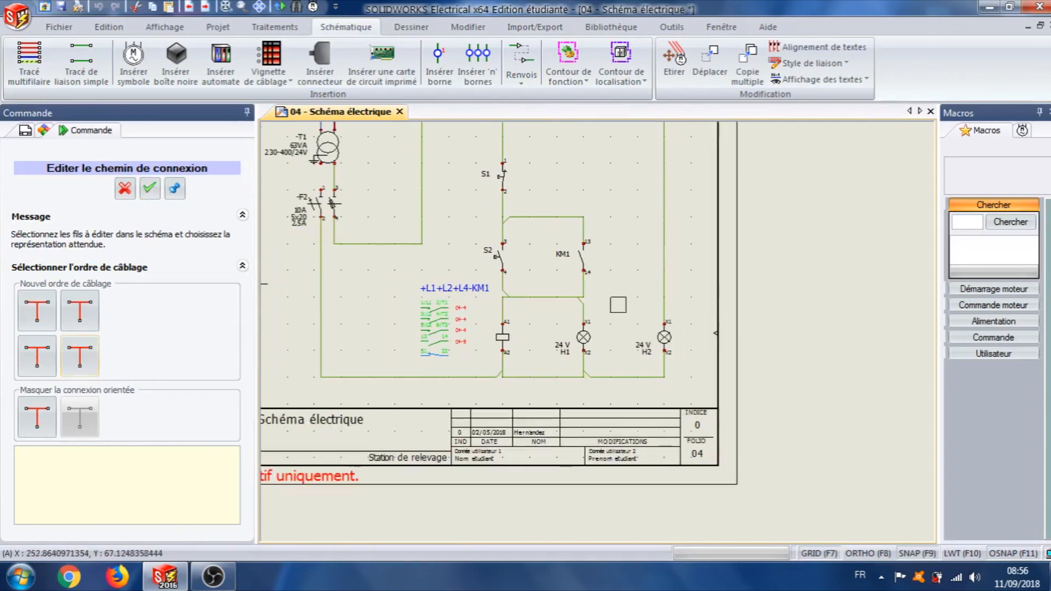
{"action": "left_click", "coordinate": [583, 360]}
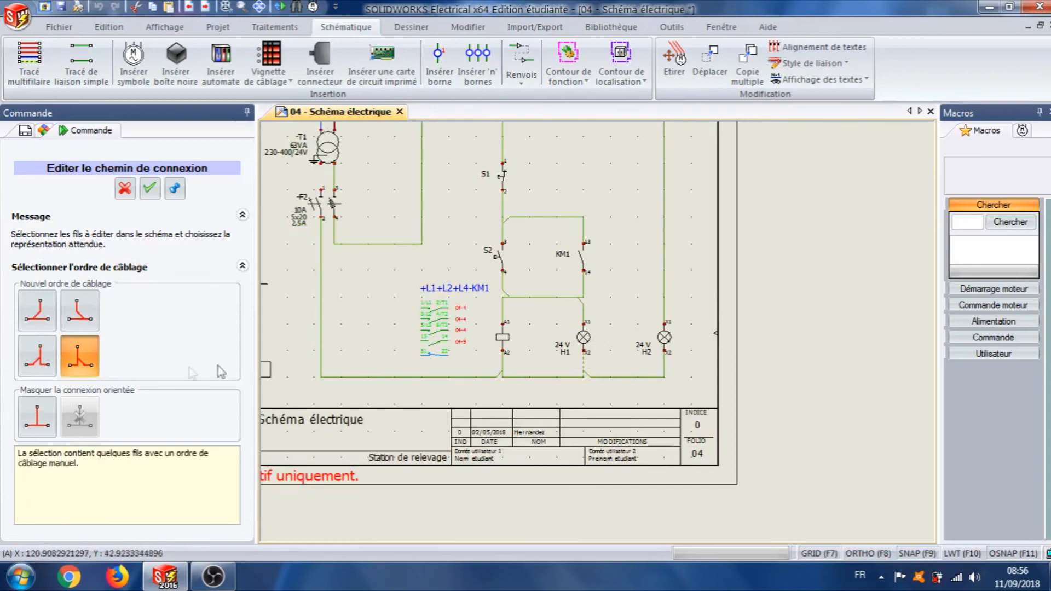
{"action": "left_click", "coordinate": [28, 362]}
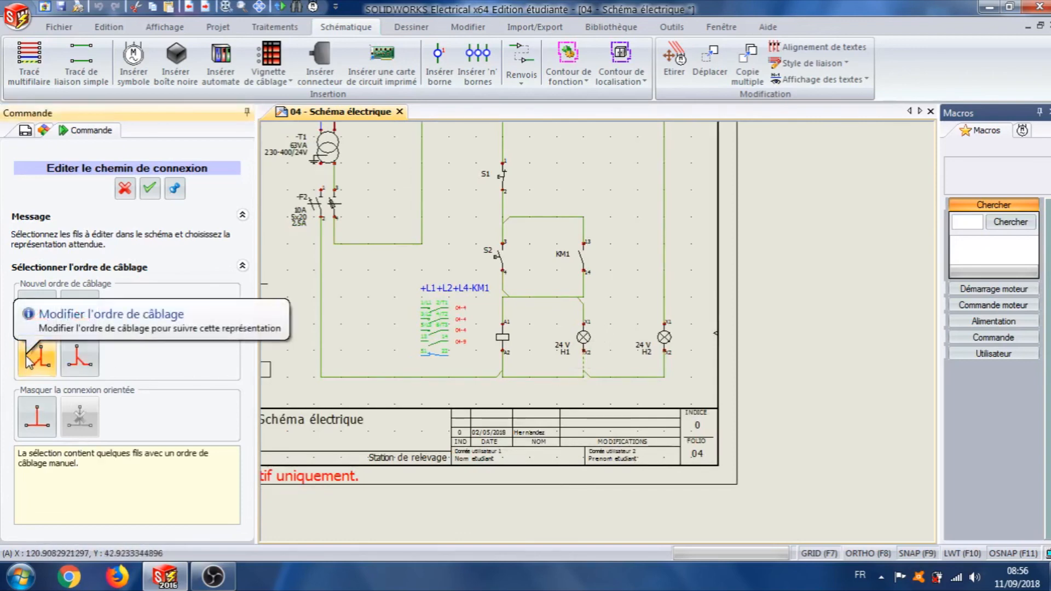
{"action": "left_click", "coordinate": [149, 191]}
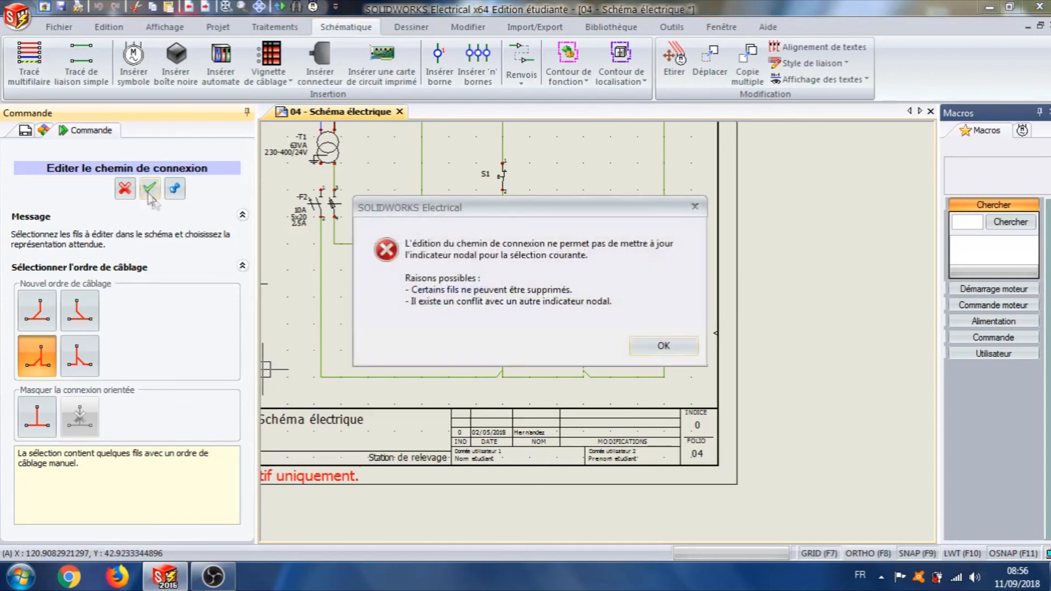
{"action": "left_click", "coordinate": [664, 346]}
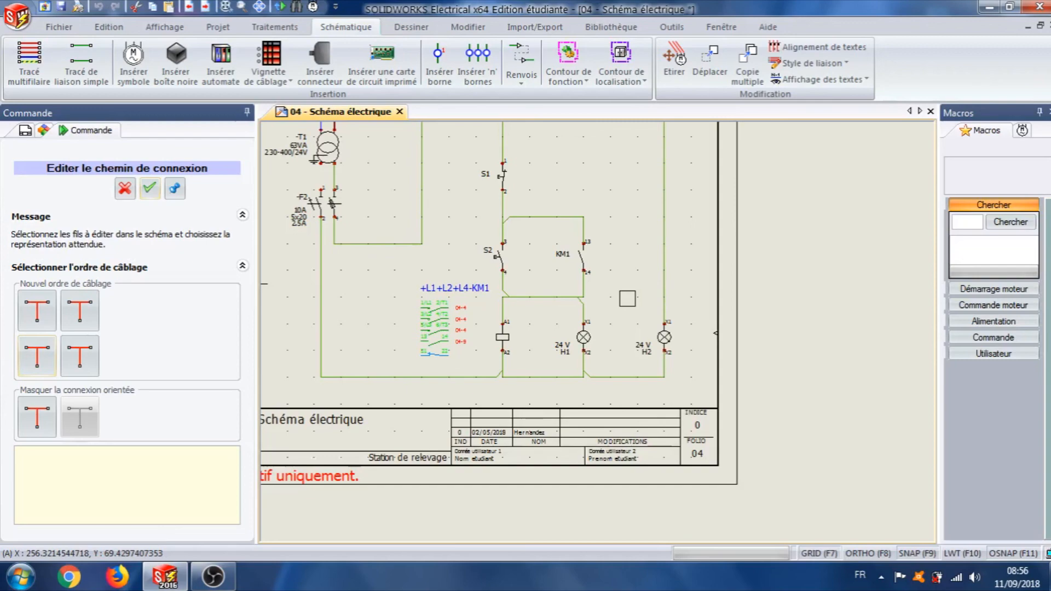
Step: Review the completed control circuit wiring and its junction paths across the whole schematic sheet
{"action": "scroll", "coordinate": [637, 272], "scroll_direction": "down", "scroll_amount": 1}
{"action": "middle_click_drag", "start_coordinate": [637, 272], "coordinate": [642, 342]}
{"action": "middle_click_drag", "start_coordinate": [604, 242], "coordinate": [654, 284]}
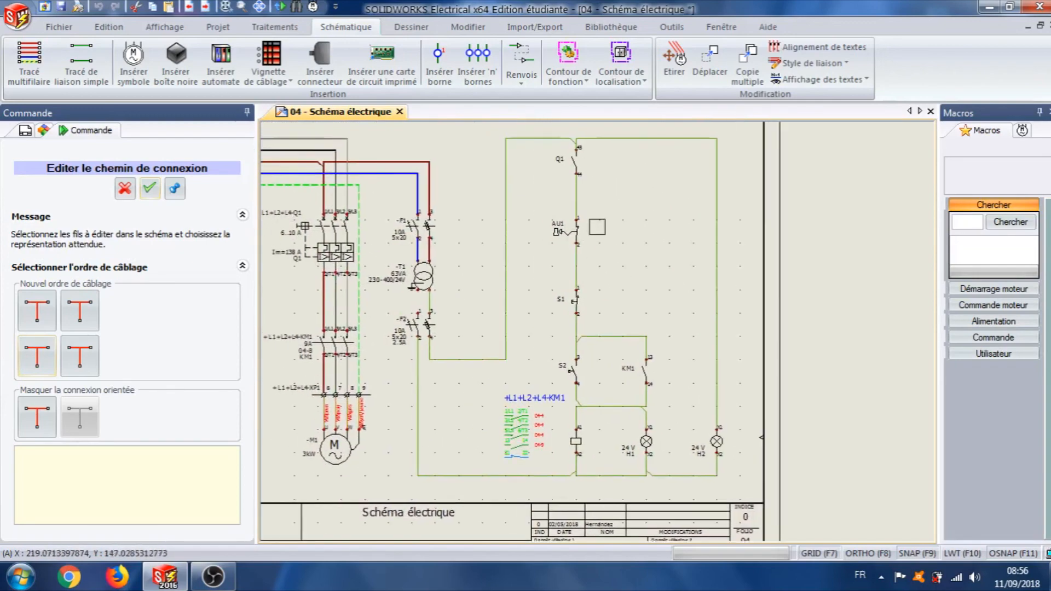
{"action": "scroll", "coordinate": [596, 227], "scroll_direction": "down", "scroll_amount": 1}
{"action": "middle_click_drag", "start_coordinate": [597, 227], "coordinate": [652, 272]}
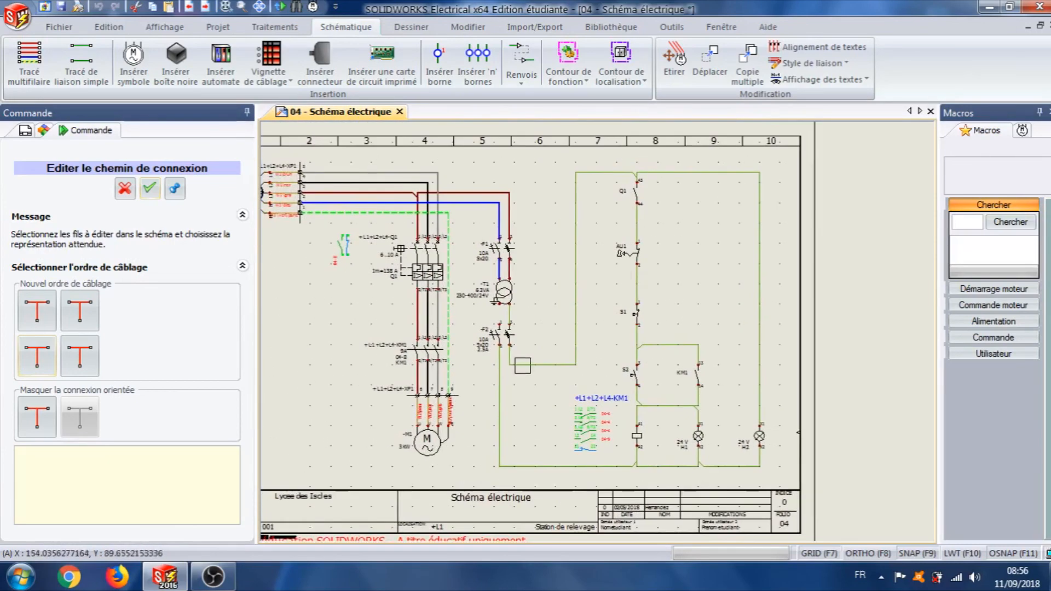
{"action": "scroll", "coordinate": [523, 365], "scroll_direction": "down", "scroll_amount": 1}
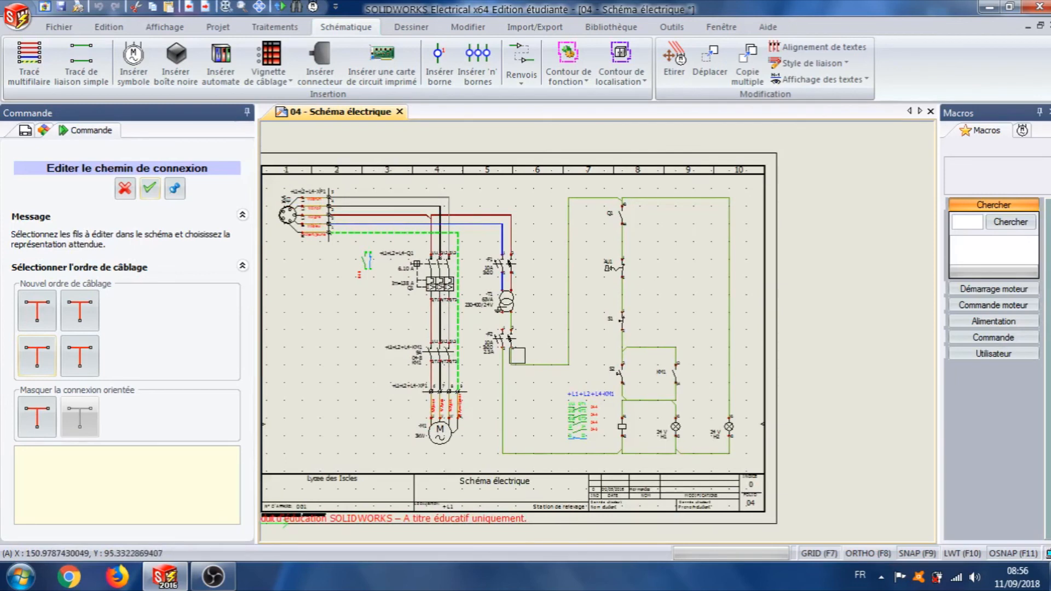
{"action": "scroll", "coordinate": [654, 326], "scroll_direction": "up", "scroll_amount": 1}
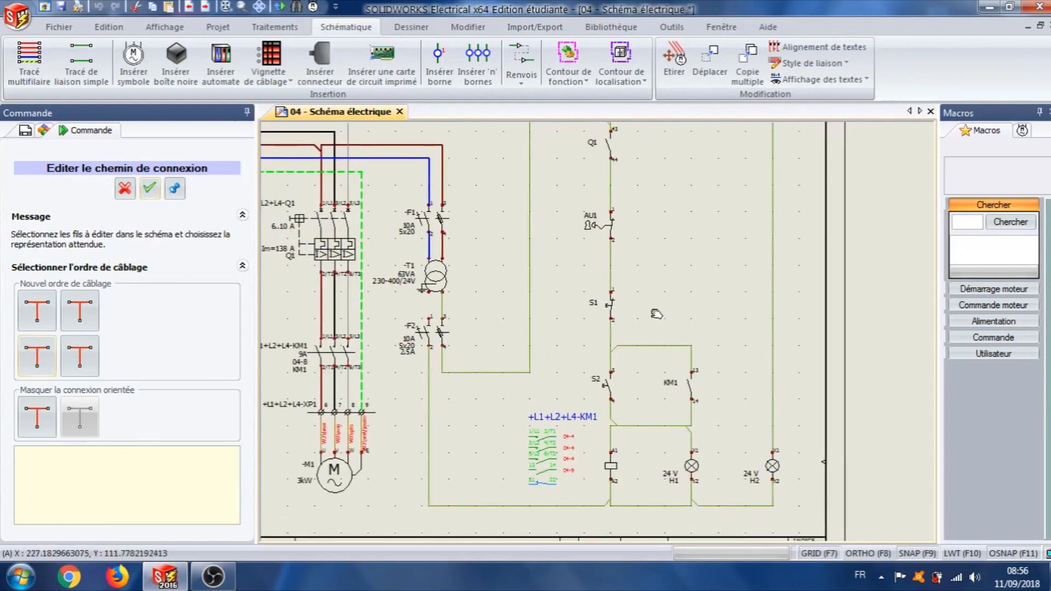